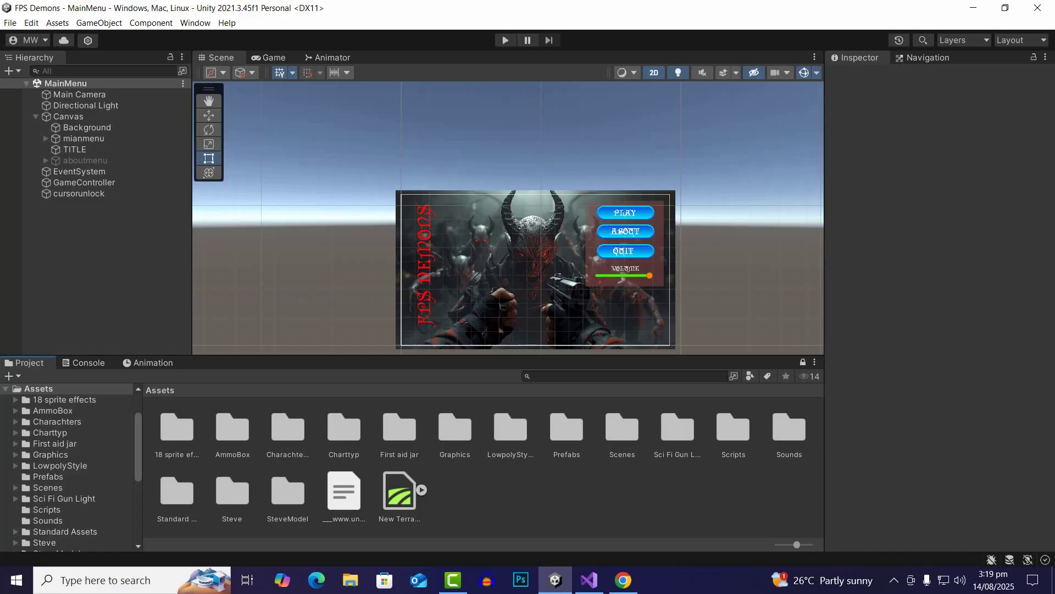
- Set the texture type of the cursor image in the Graphics folder to Cursor and apply the import settings
double_click(455, 427)
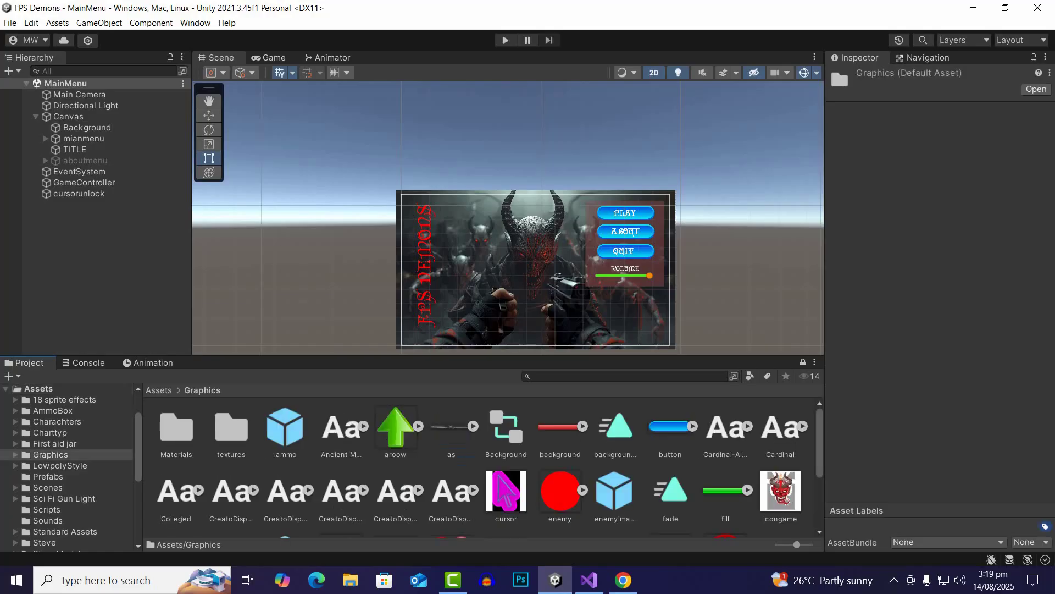
left_click(505, 491)
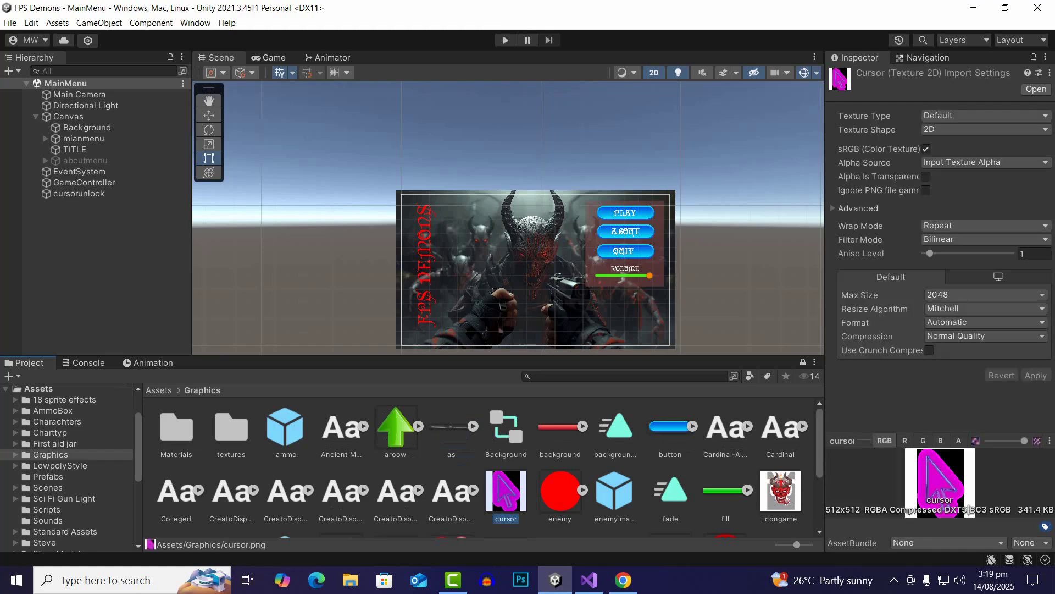
left_click(984, 115)
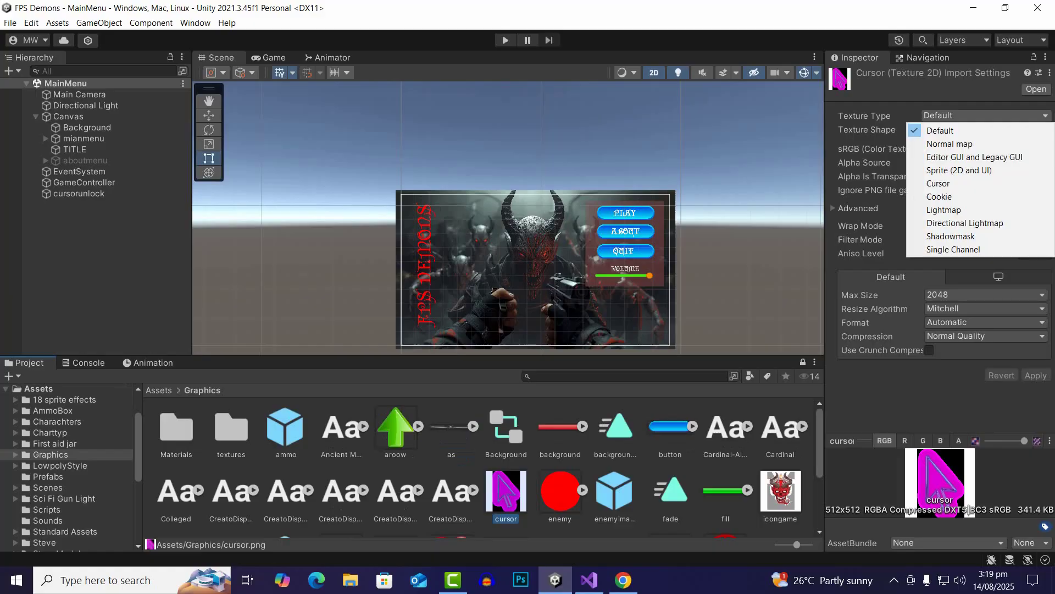
left_click(939, 183)
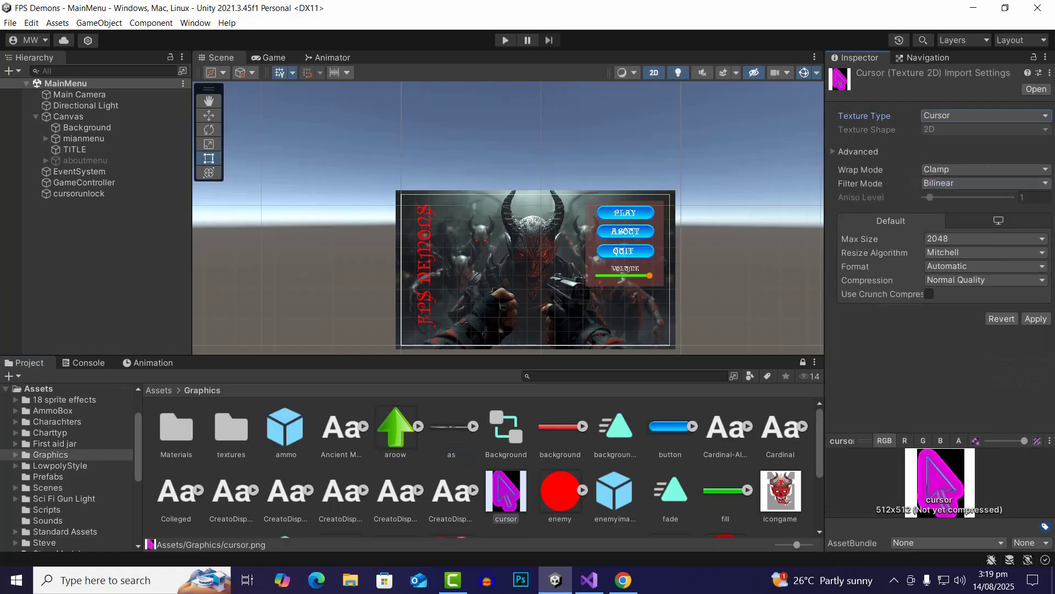
left_click(1036, 319)
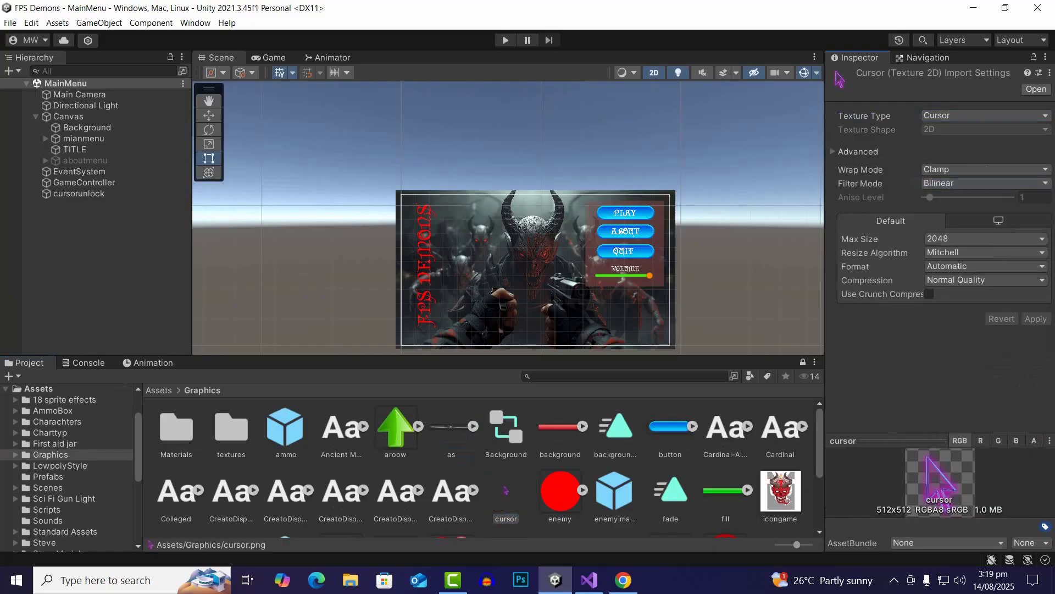
- Convert the icongame image to the Sprite (2D and UI) texture type and apply the change
scroll(481, 467, "down", 2)
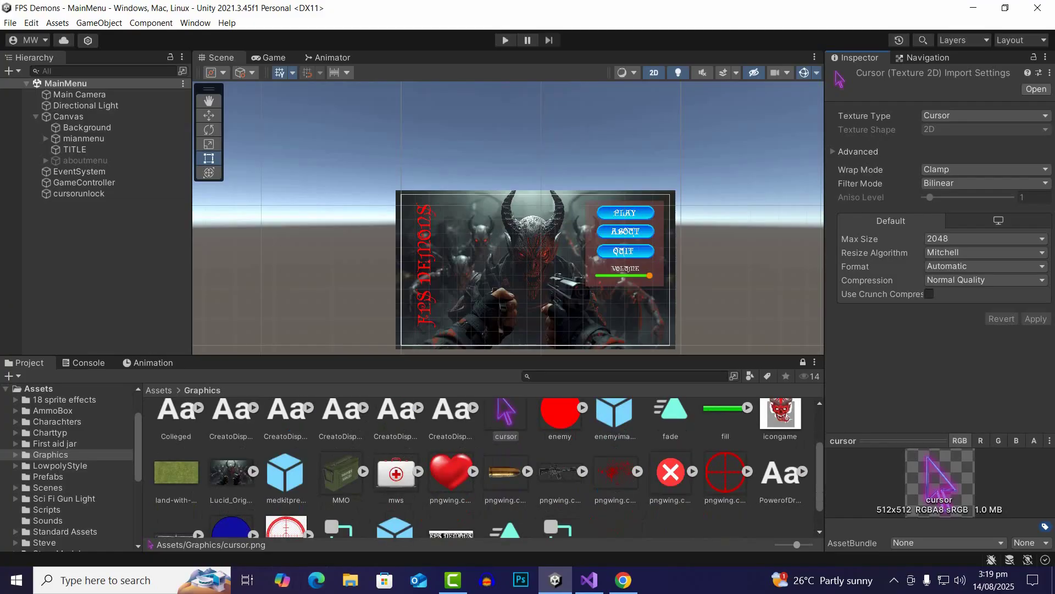
left_click(780, 416)
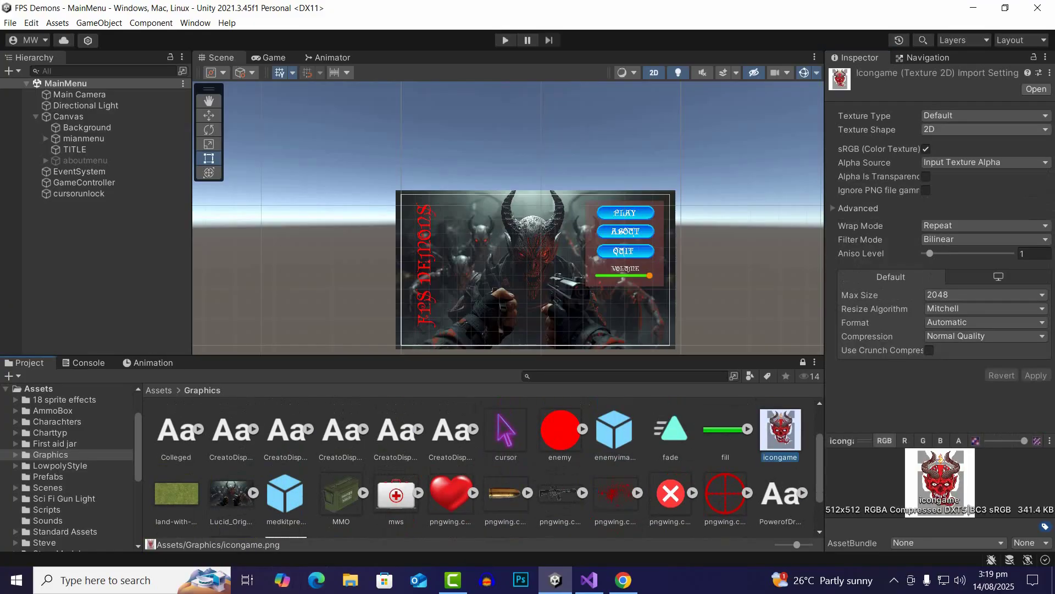
left_click(986, 116)
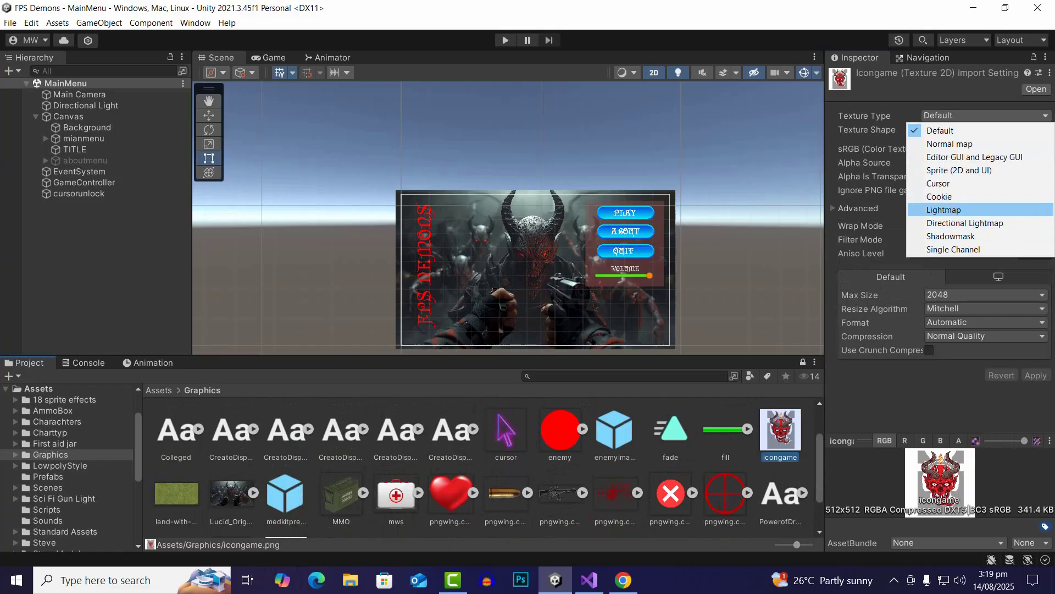
left_click(959, 170)
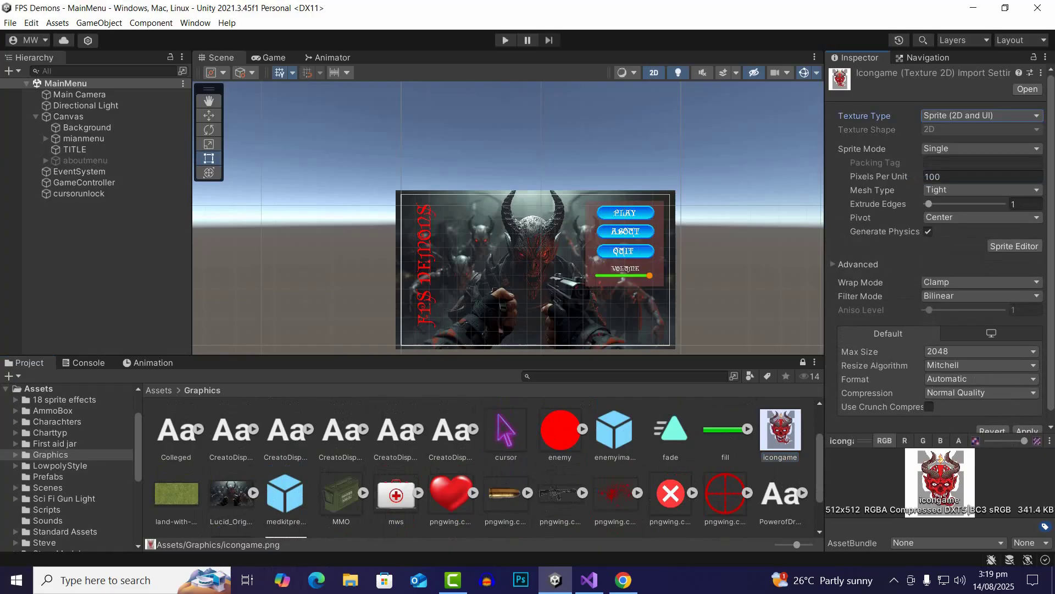
left_click(1027, 430)
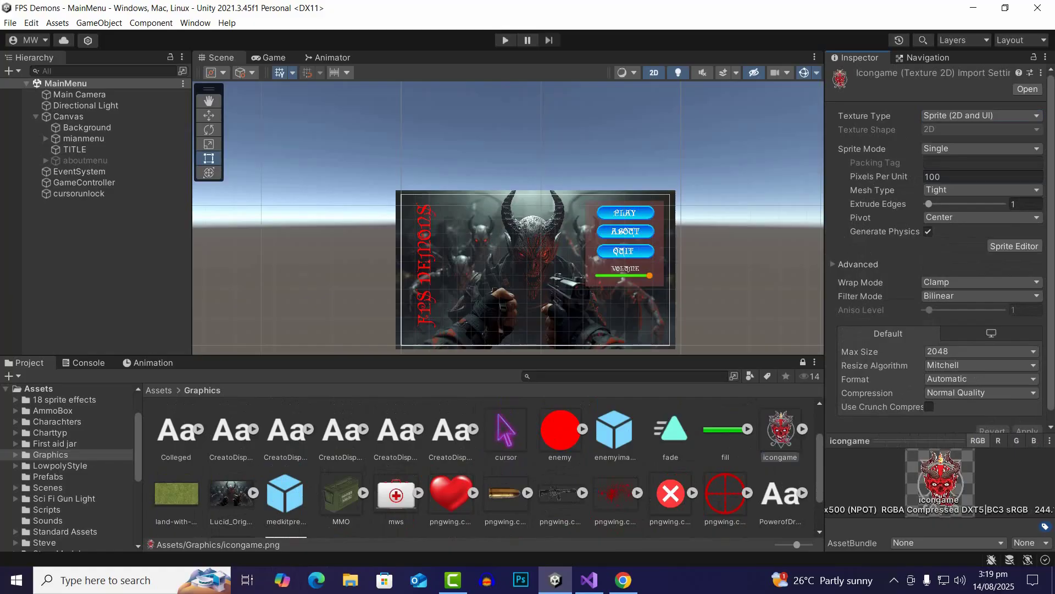
- Convert the title image to the Sprite (2D and UI) texture type and apply the change
scroll(285, 495, "down", 3)
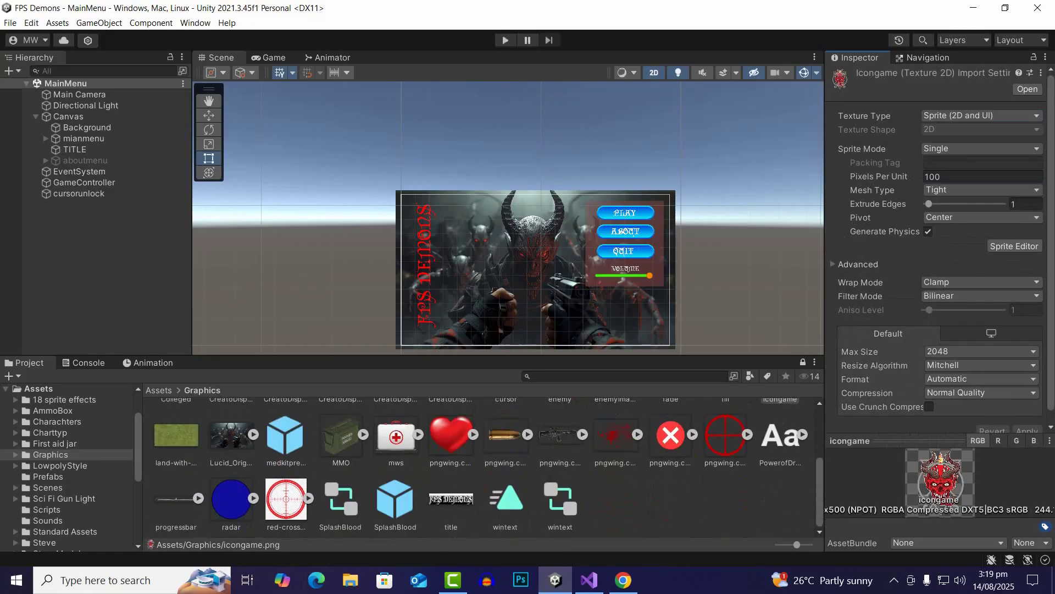
left_click(450, 499)
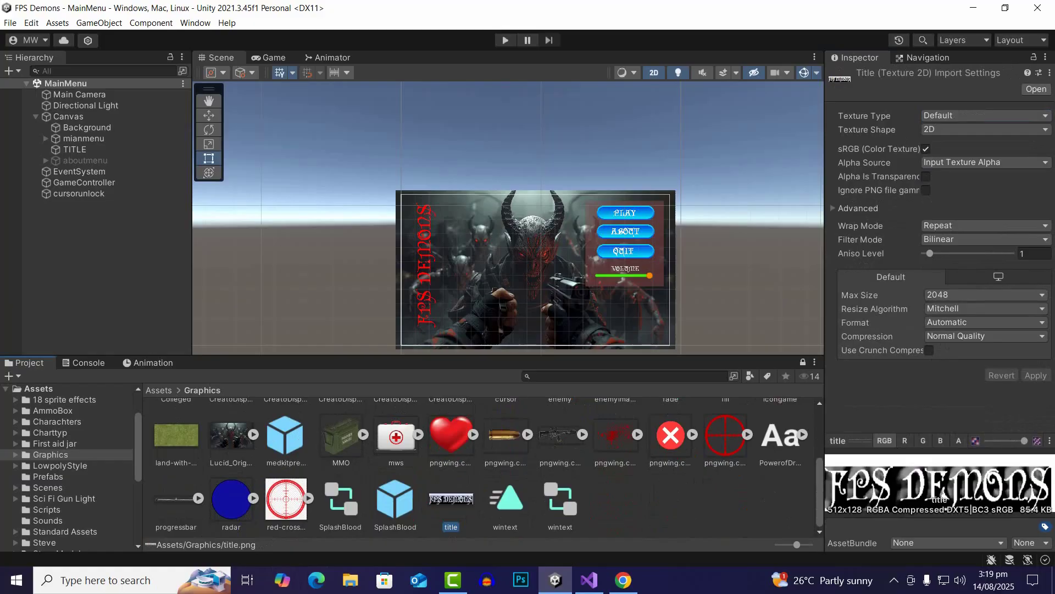
left_click(984, 115)
left_click(948, 170)
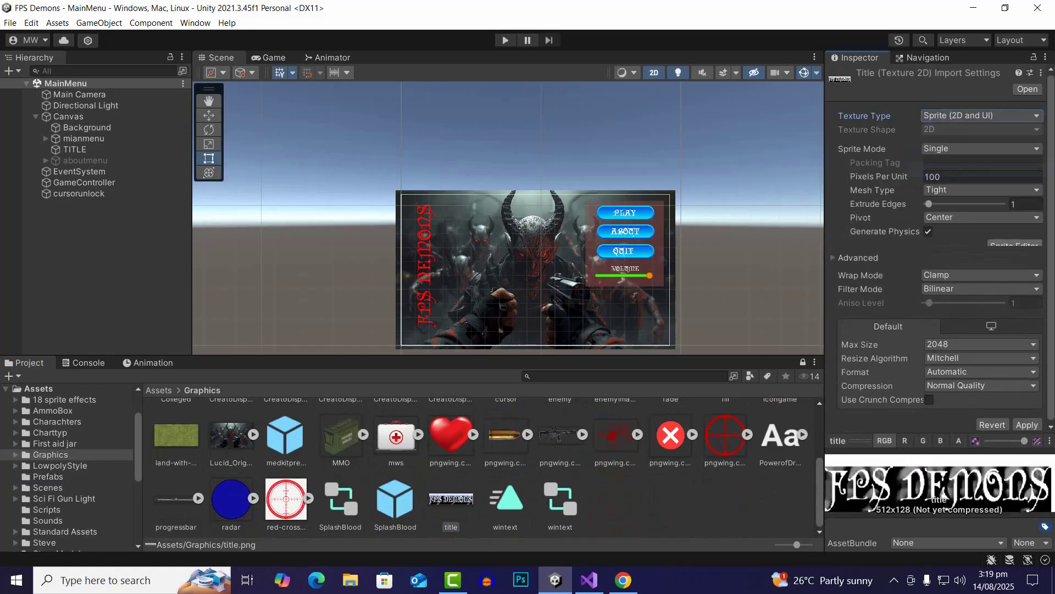
left_click(1026, 420)
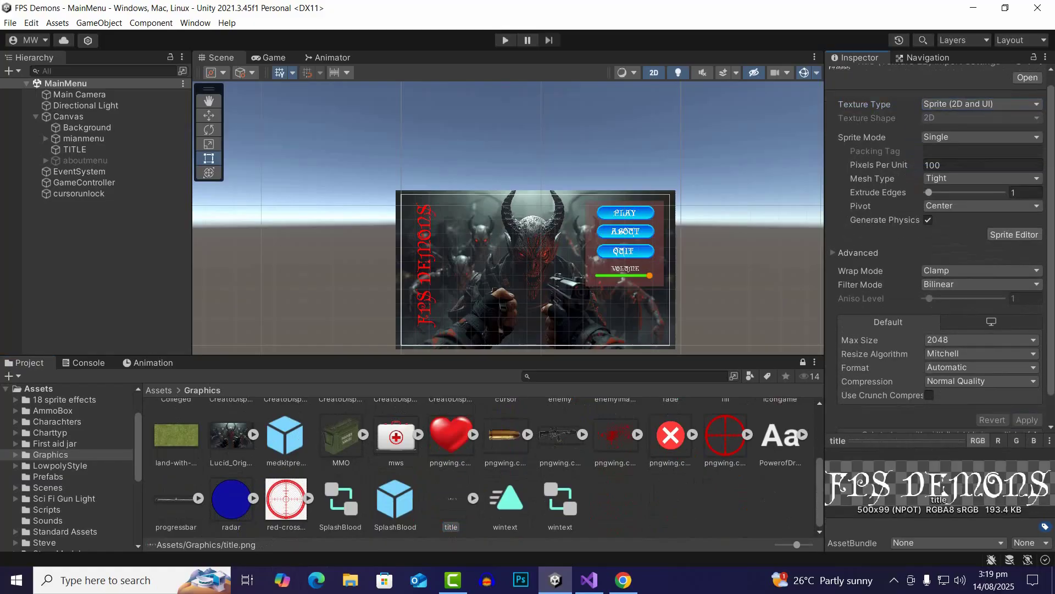
scroll(378, 300, "down", 3)
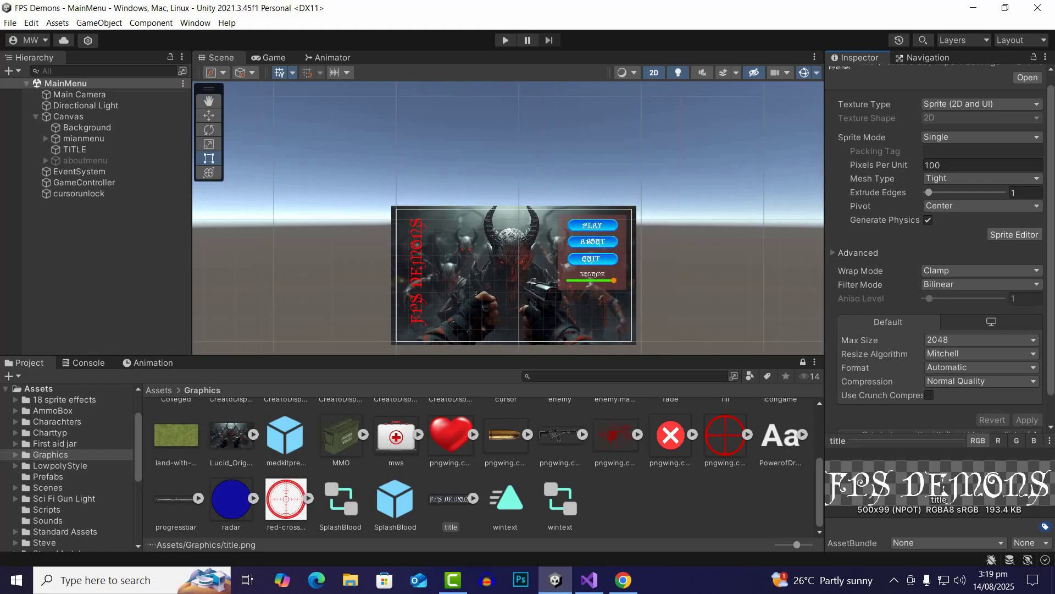
scroll(391, 261, "up", 4)
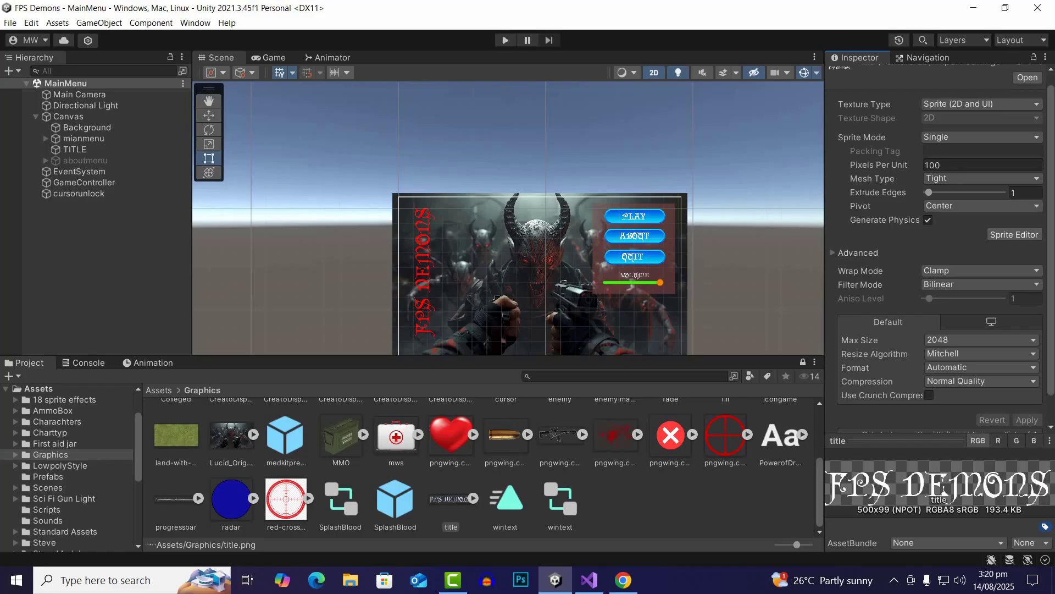
left_click(101, 263)
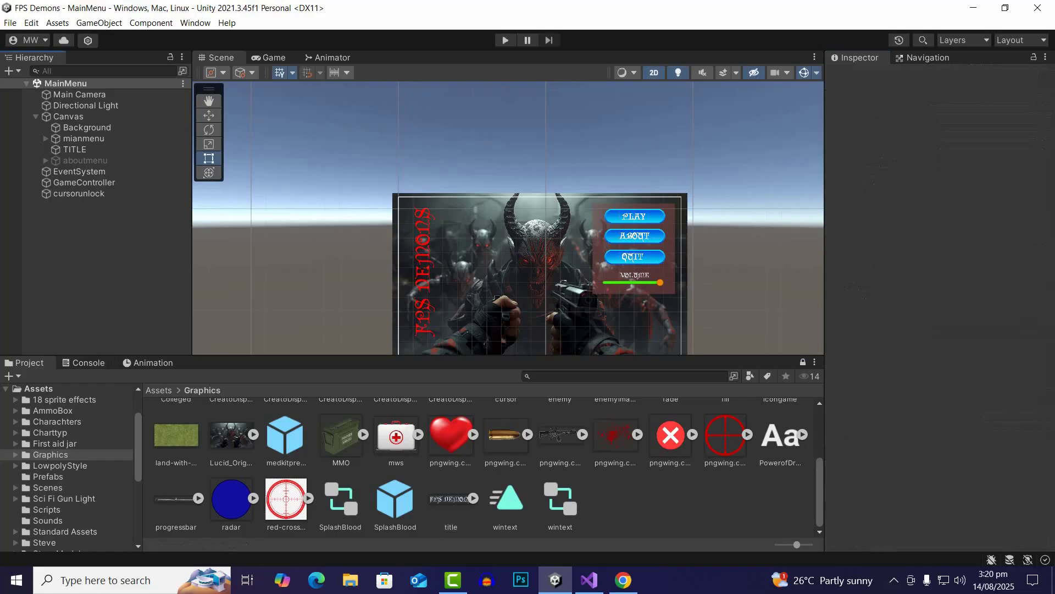
- Open the CursorUnlocker script of the cursorunlock object and examine the cursor lock and visibility lines in its Start method
left_click(79, 194)
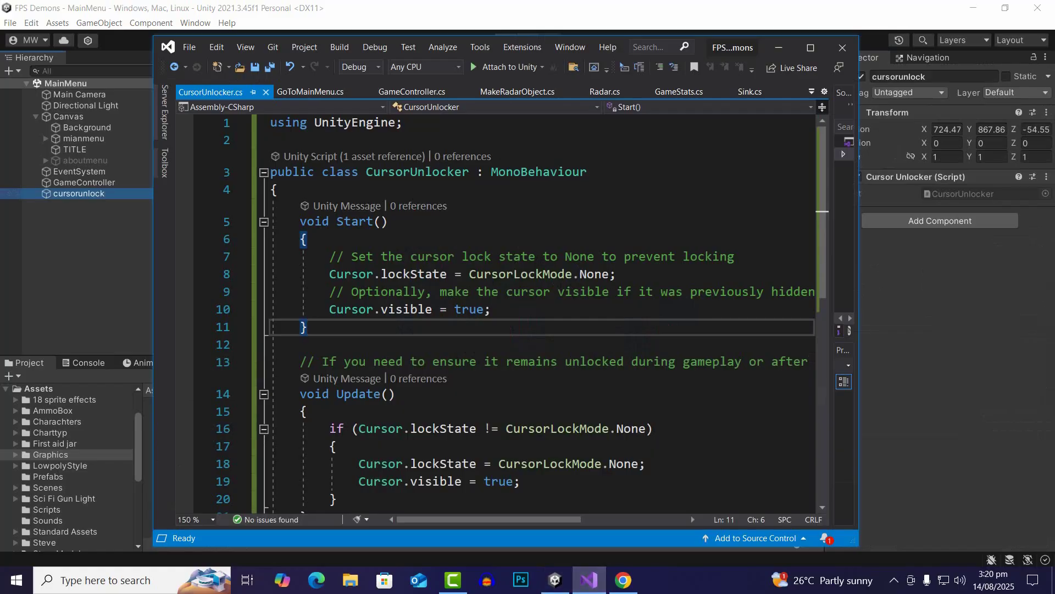
left_click_drag(329, 273, 618, 273)
left_click(618, 274)
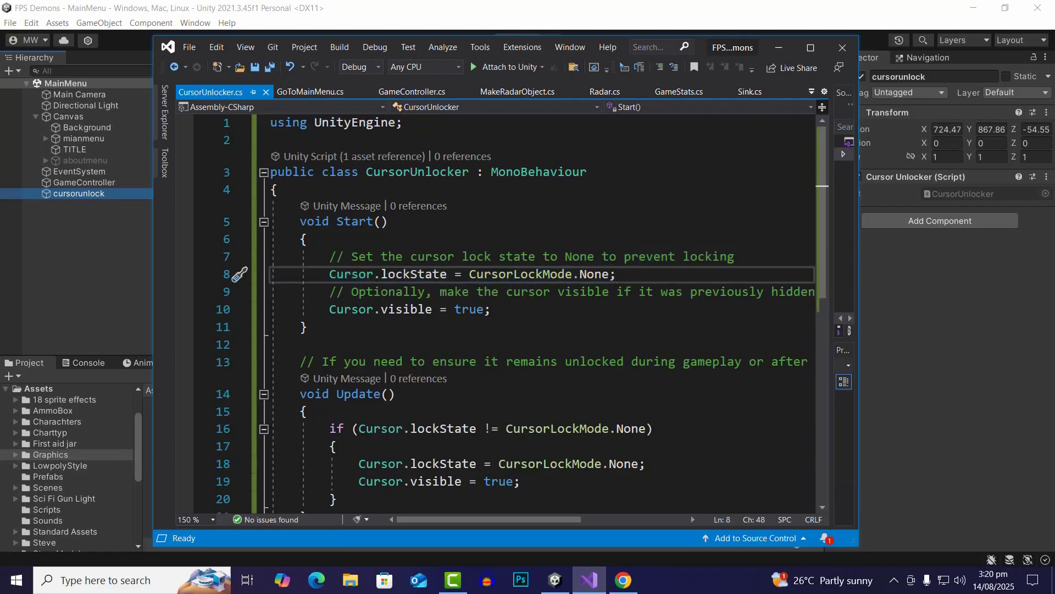
left_click(367, 222)
left_click_drag(330, 309, 491, 309)
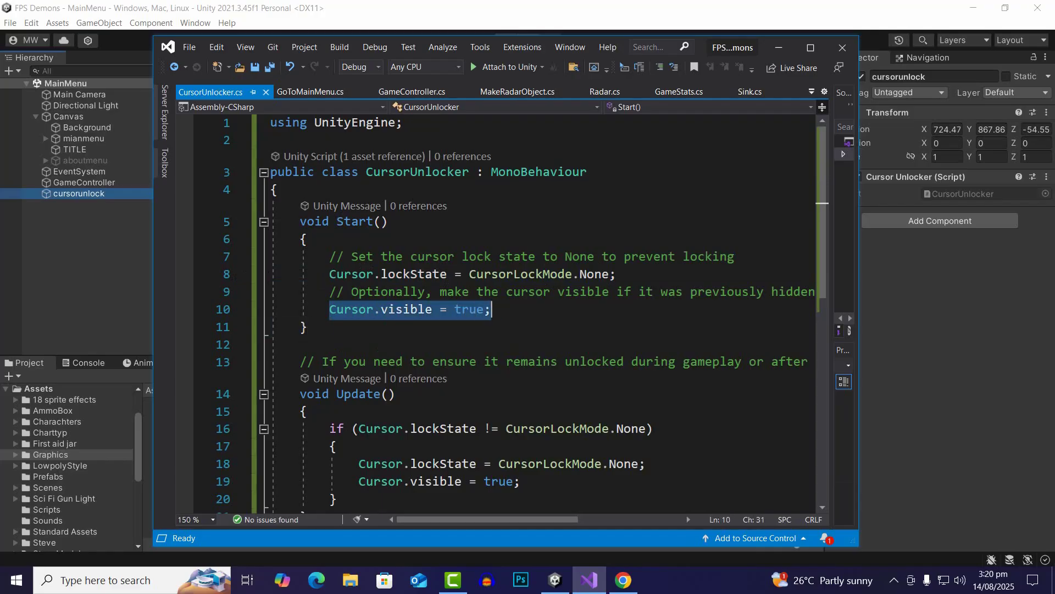
left_click(493, 309)
scroll(493, 310, "down", 1)
scroll(493, 309, "down", 2)
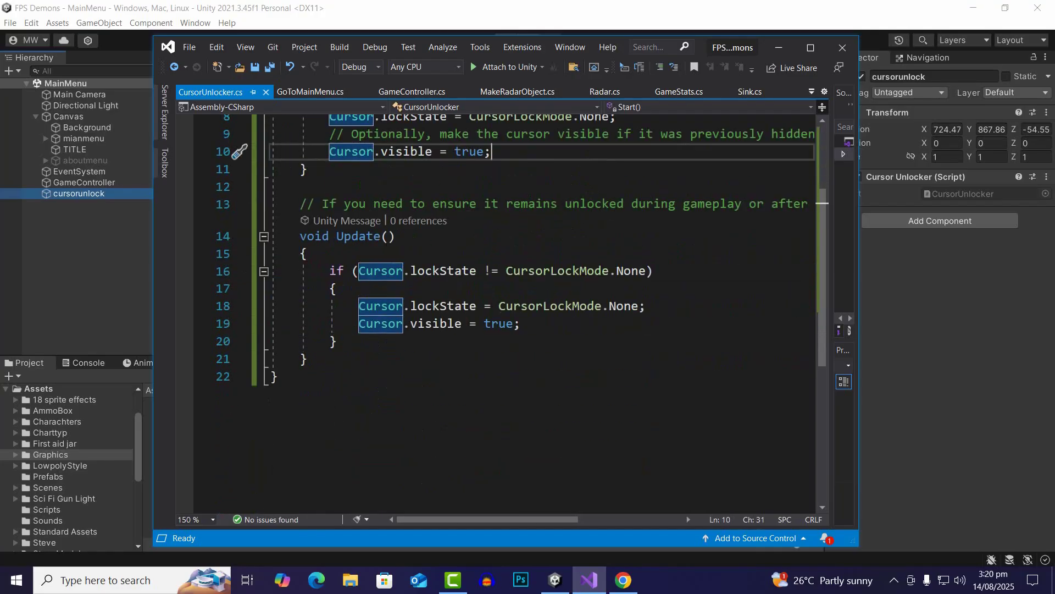
- Examine the CursorUnlocker script's Update method, including its lock-state condition and the lines that unlock and show the cursor
left_click(396, 236)
left_click_drag(329, 271, 337, 341)
left_click(337, 342)
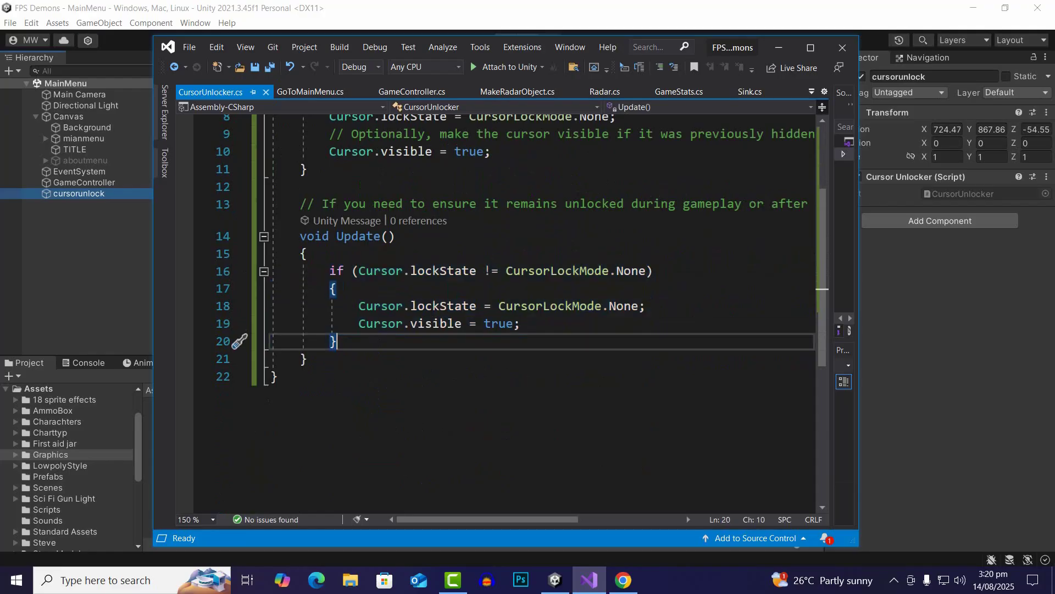
left_click(396, 270)
left_click(596, 270)
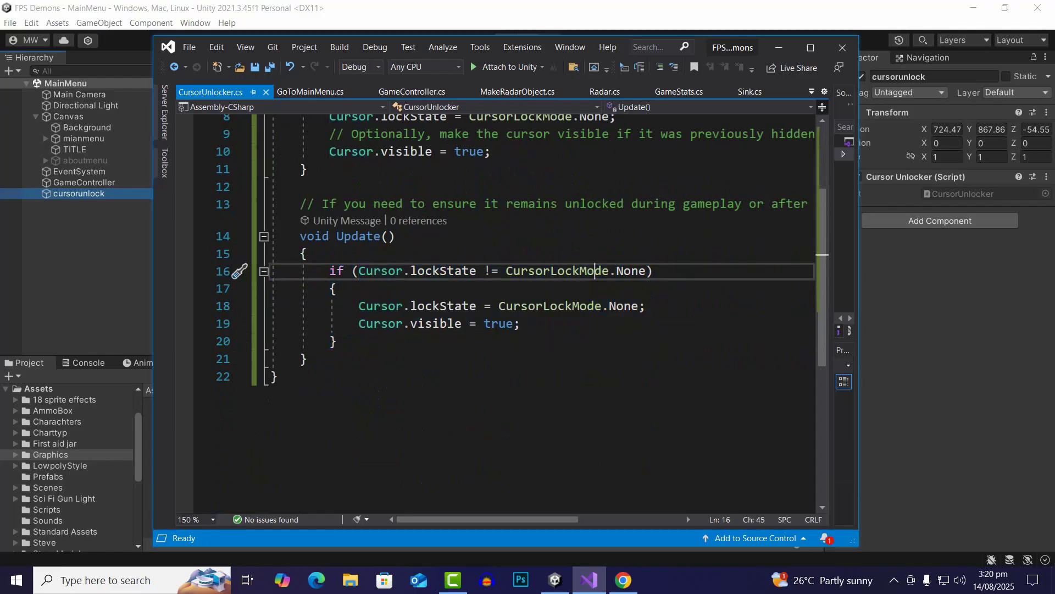
left_click(337, 288)
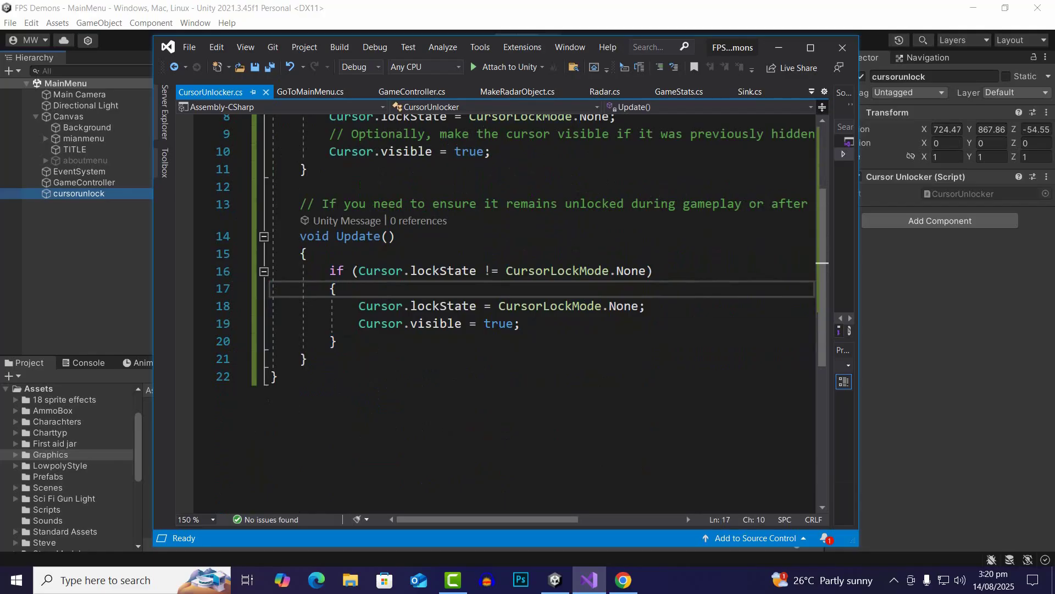
left_click(595, 306)
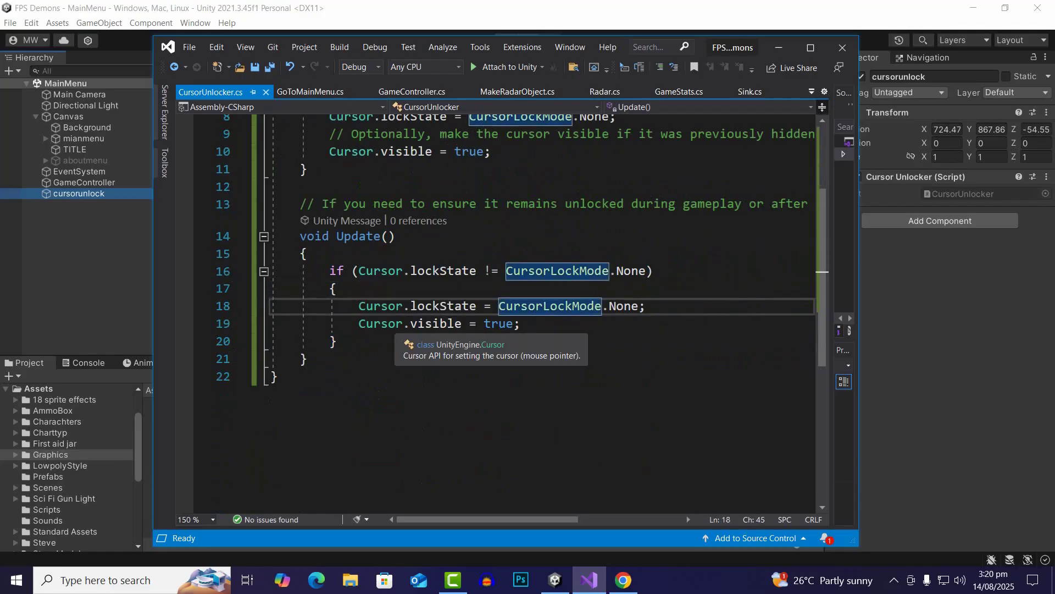
left_click(395, 323)
left_click(455, 306)
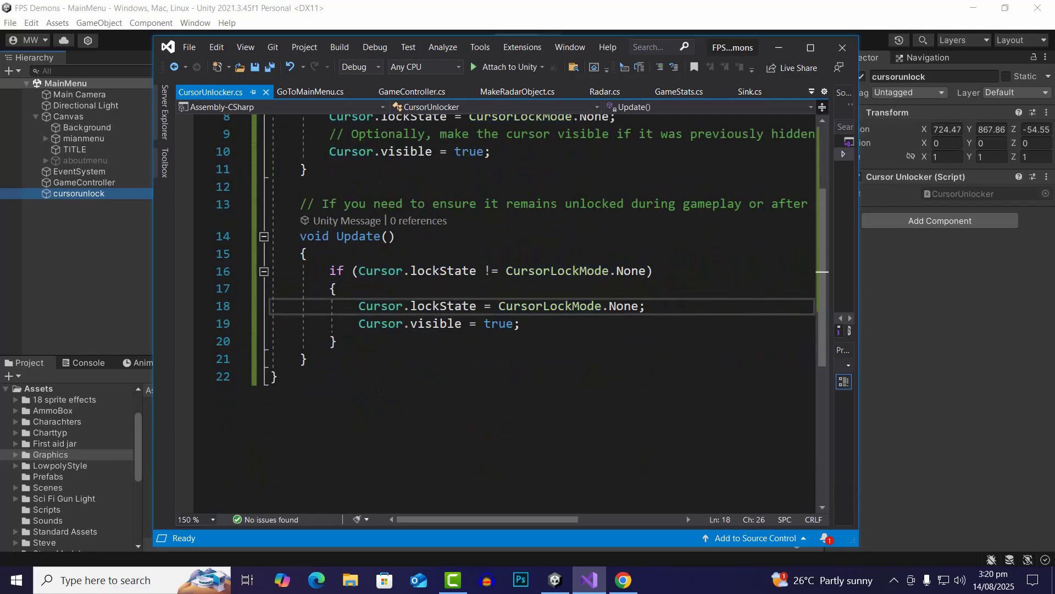
left_click(411, 324)
scroll(412, 324, "up", 2)
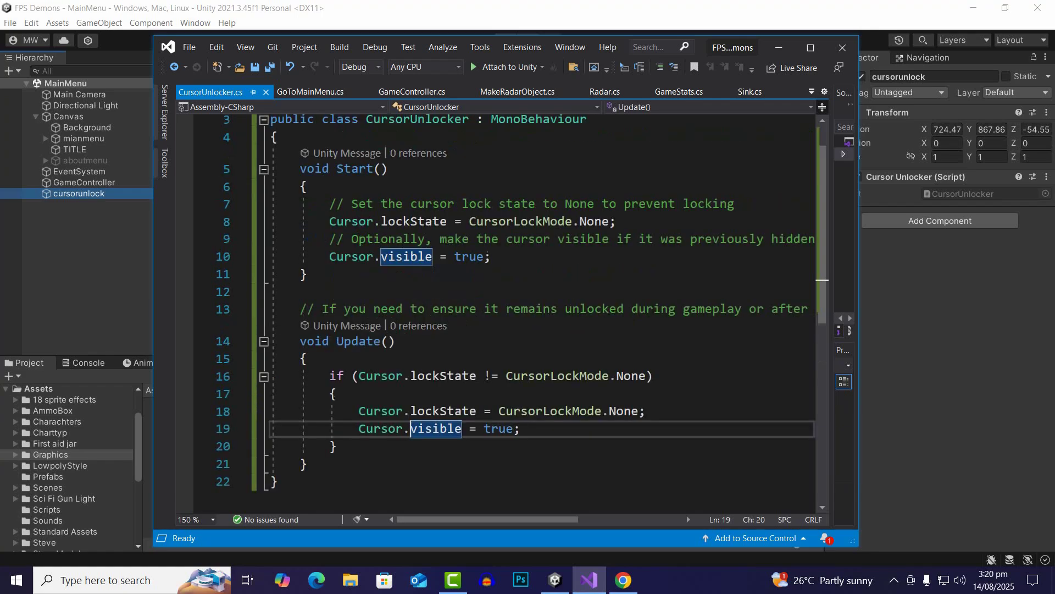
scroll(411, 324, "up", 1)
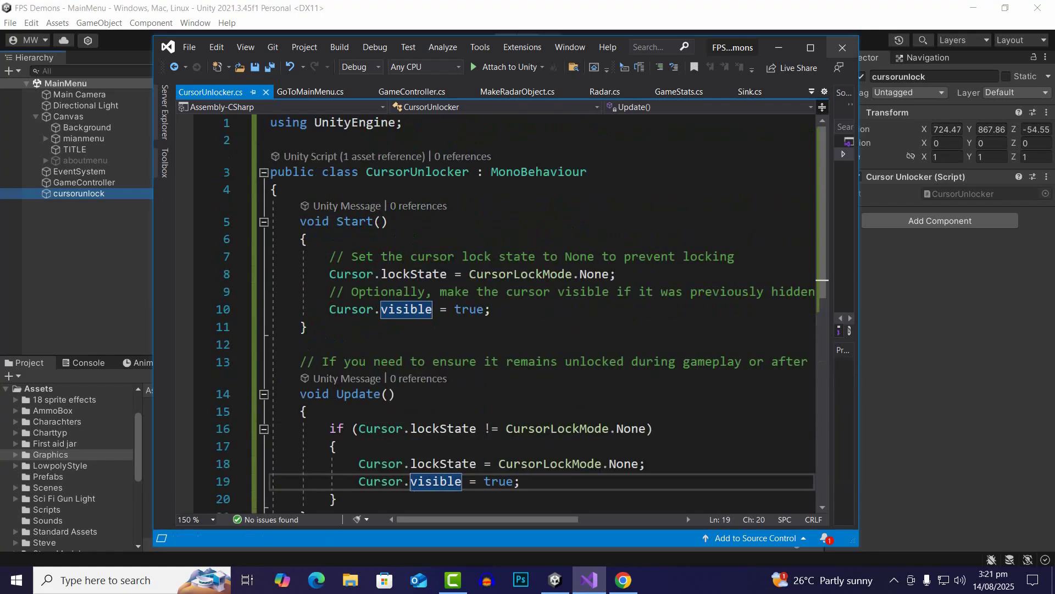
- Close the script editor and check the cursorunlock object's components in the MainMenu scene
left_click(842, 48)
left_click(84, 183)
left_click(79, 194)
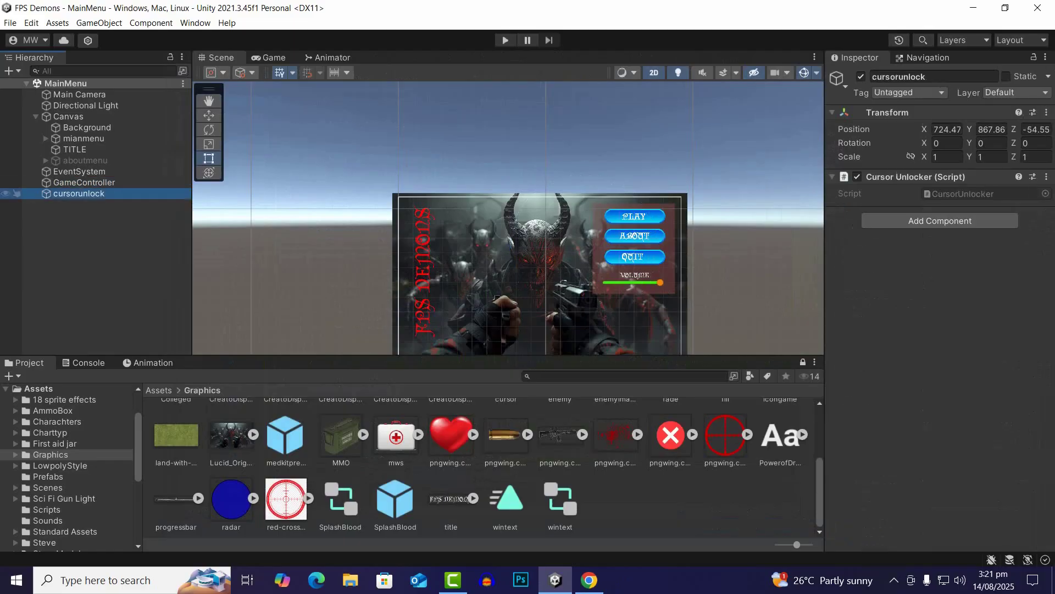
left_click(90, 250)
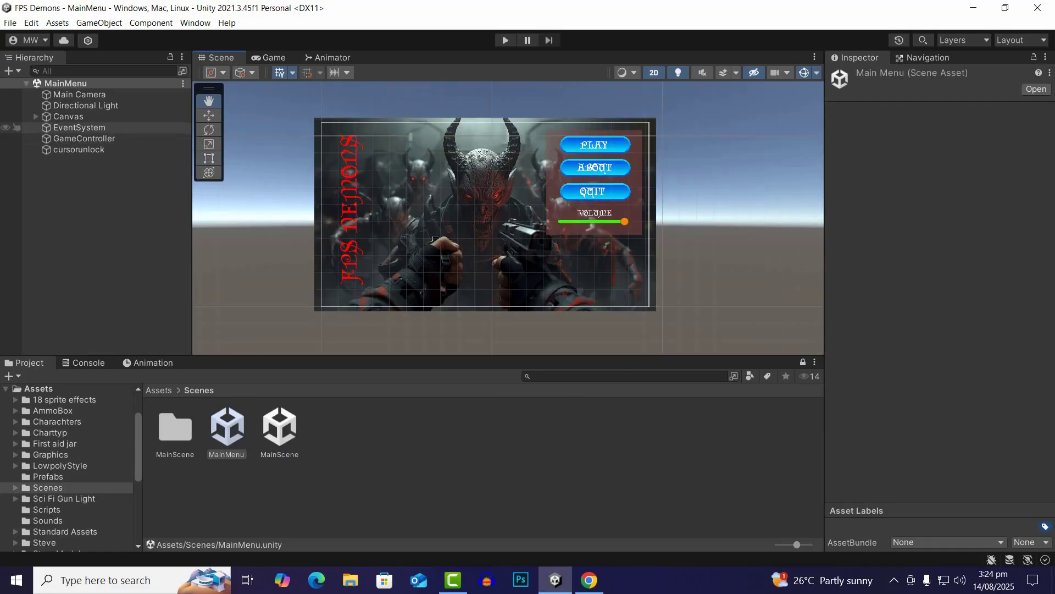
- Open the build settings and check the order of the MainMenu and MainScene scenes in the build list
left_click(10, 22)
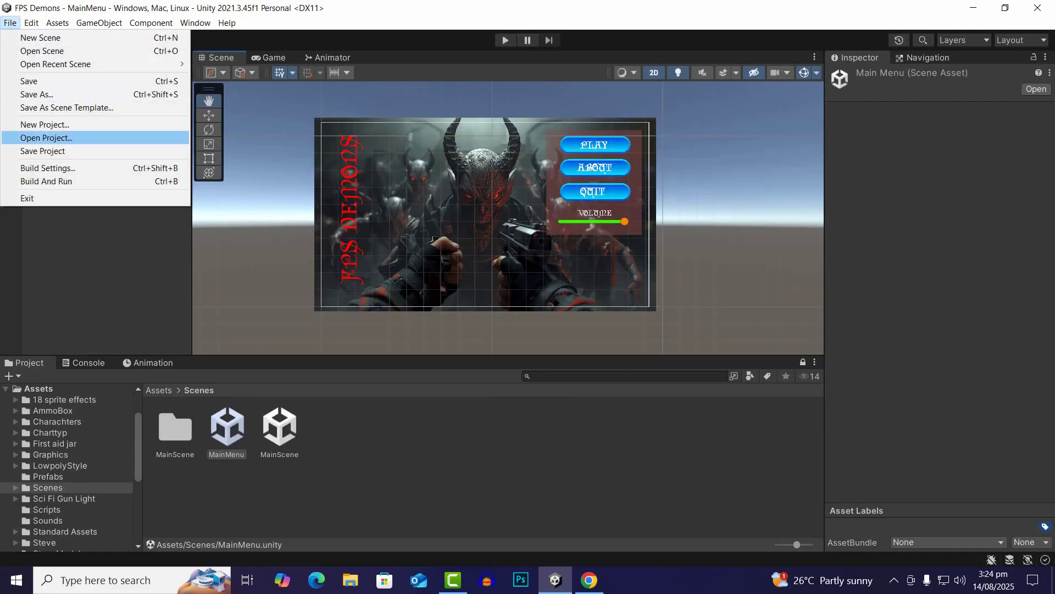
left_click(48, 168)
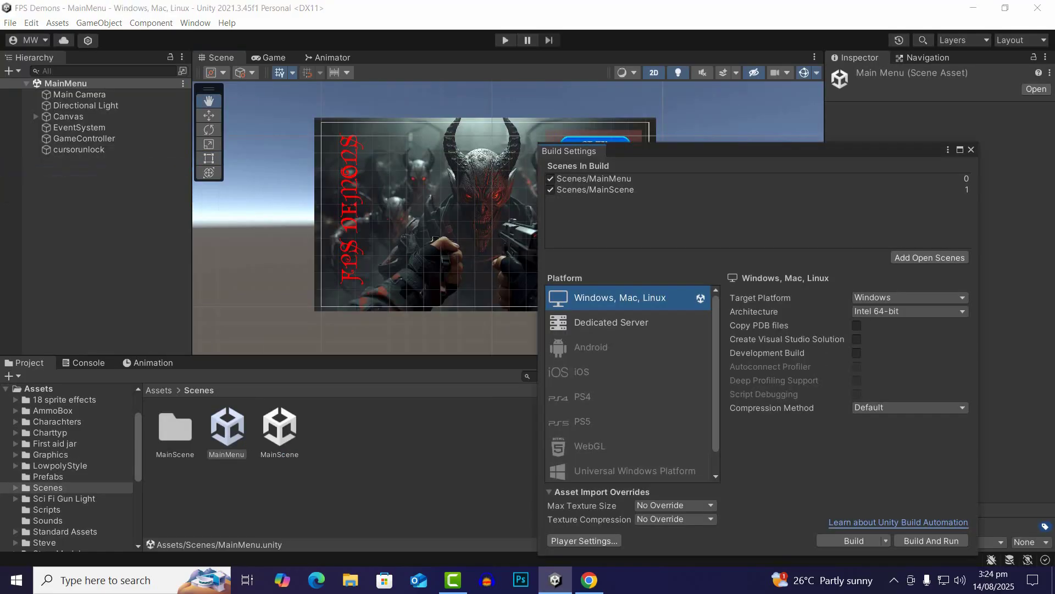
left_click(595, 179)
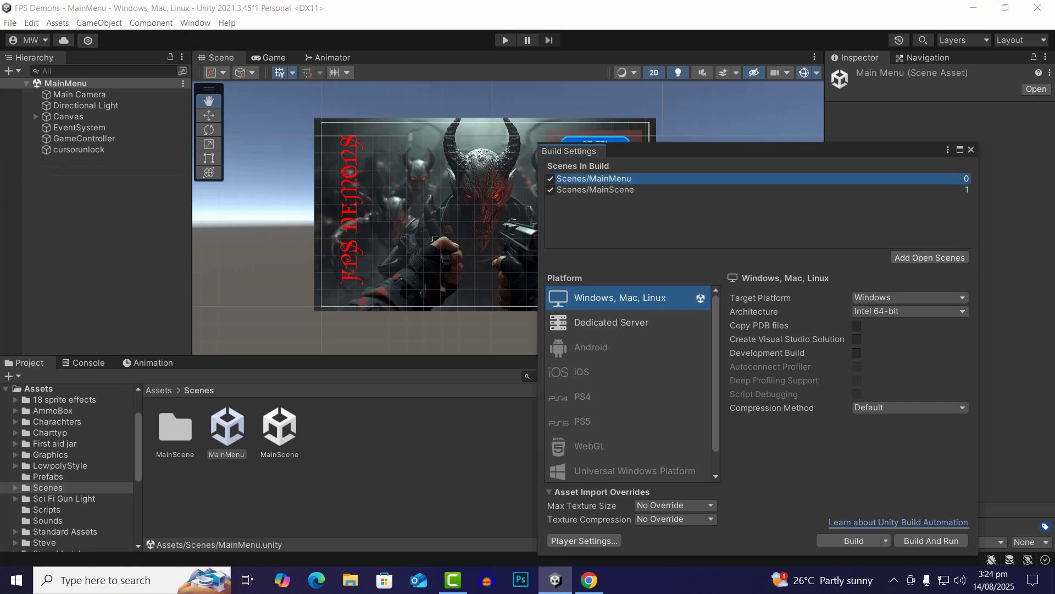
left_click(596, 190)
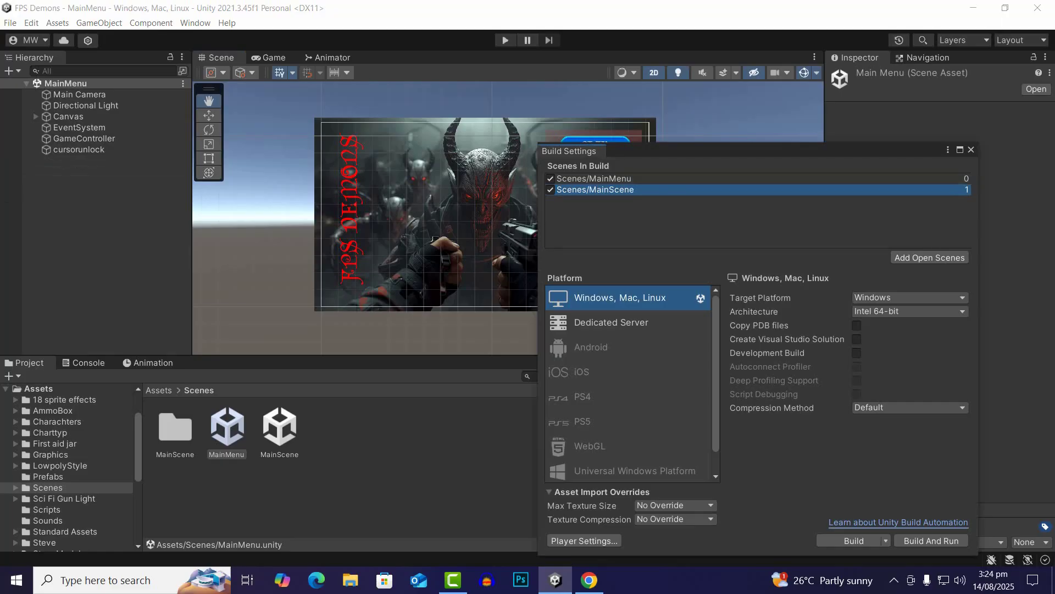
left_click_drag(693, 150, 696, 129)
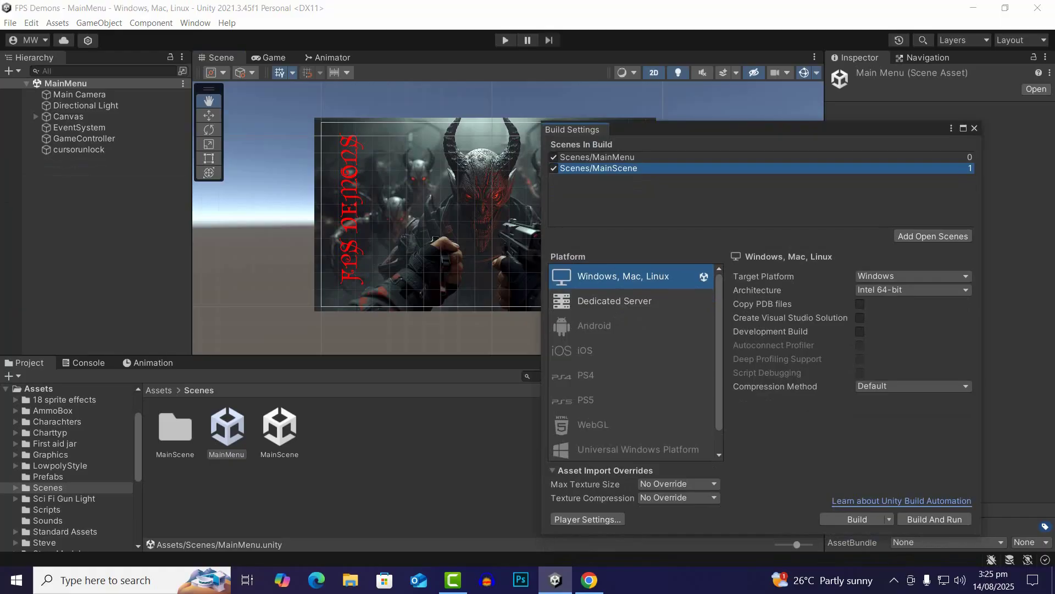
- Check the available target platforms for the Windows, Mac, Linux build and keep Windows
left_click(598, 158)
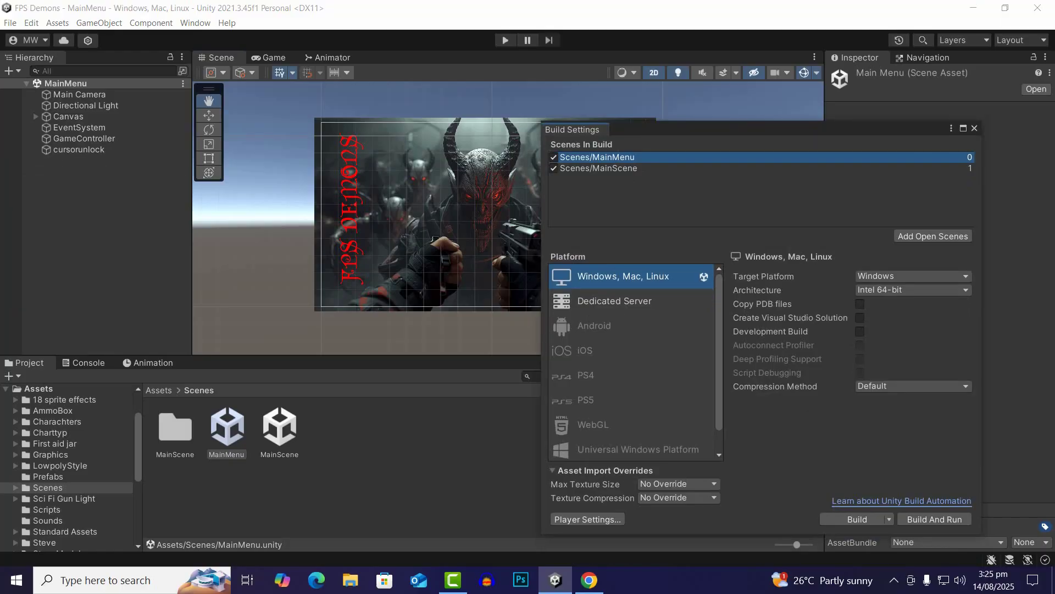
left_click_drag(748, 129, 665, 72)
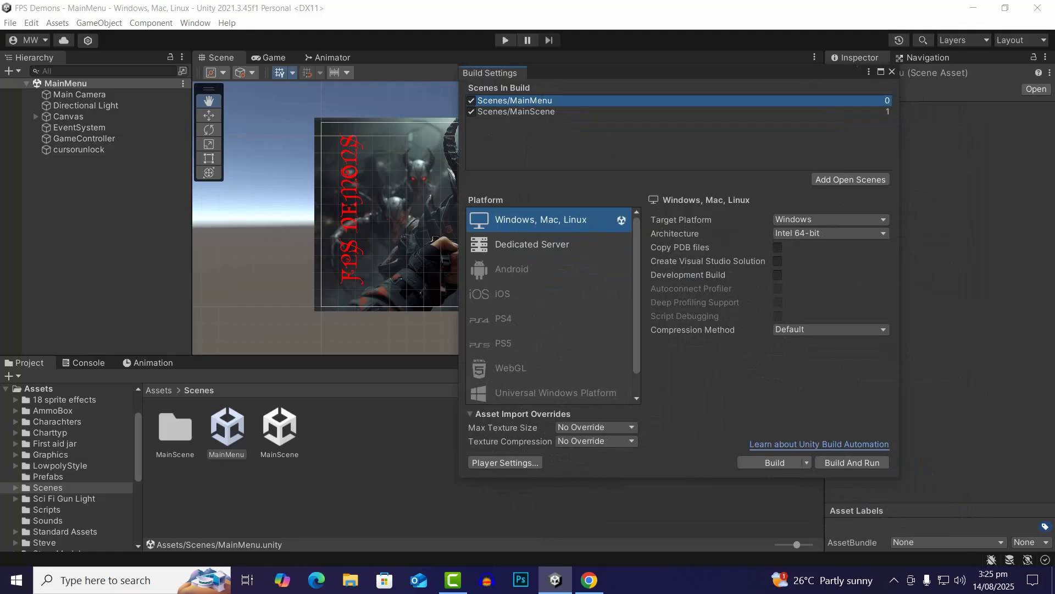
left_click(830, 219)
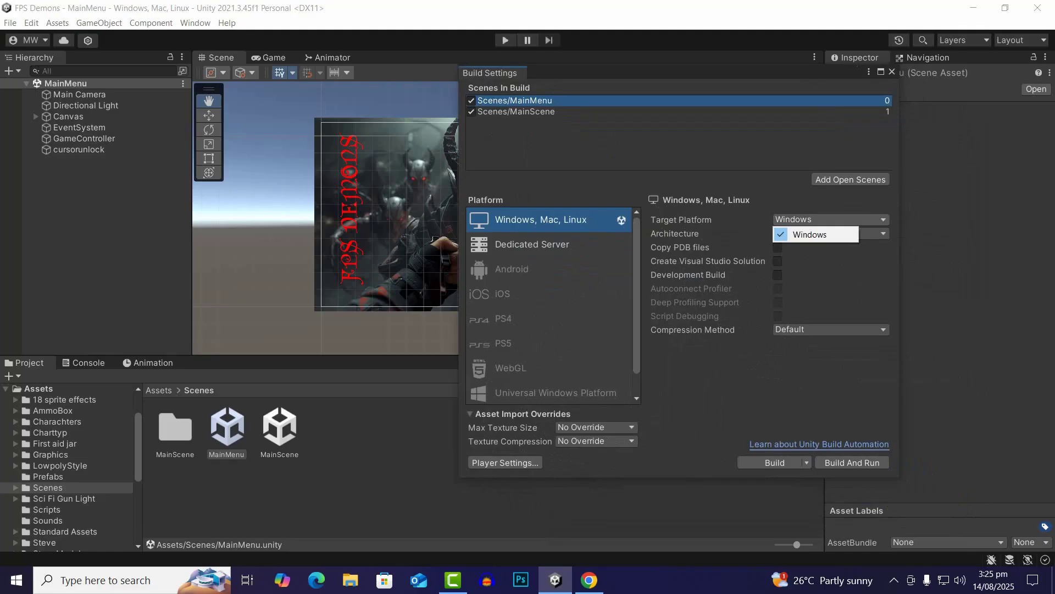
left_click(815, 234)
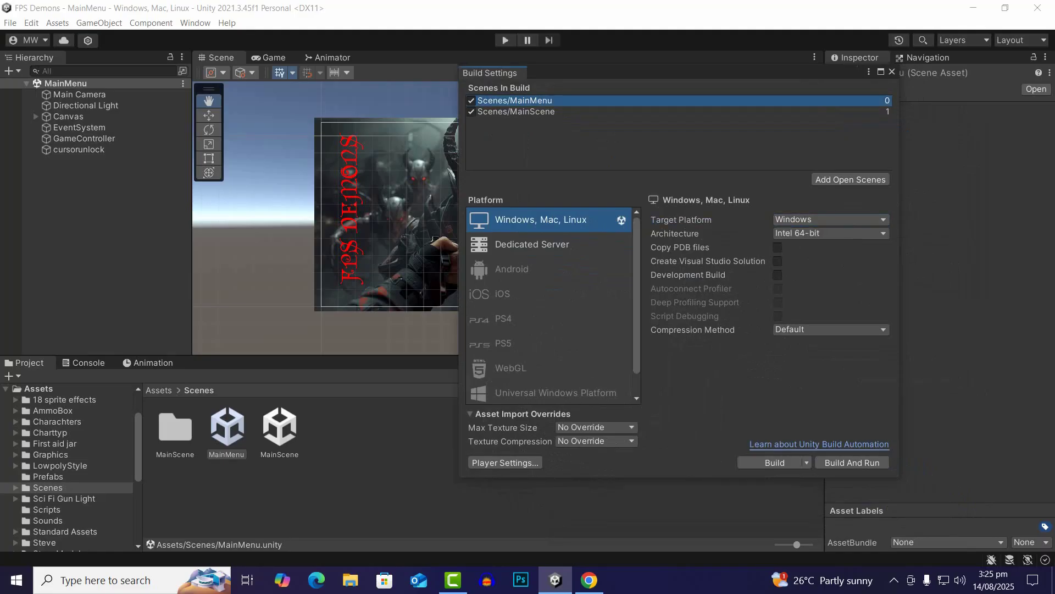
left_click(830, 219)
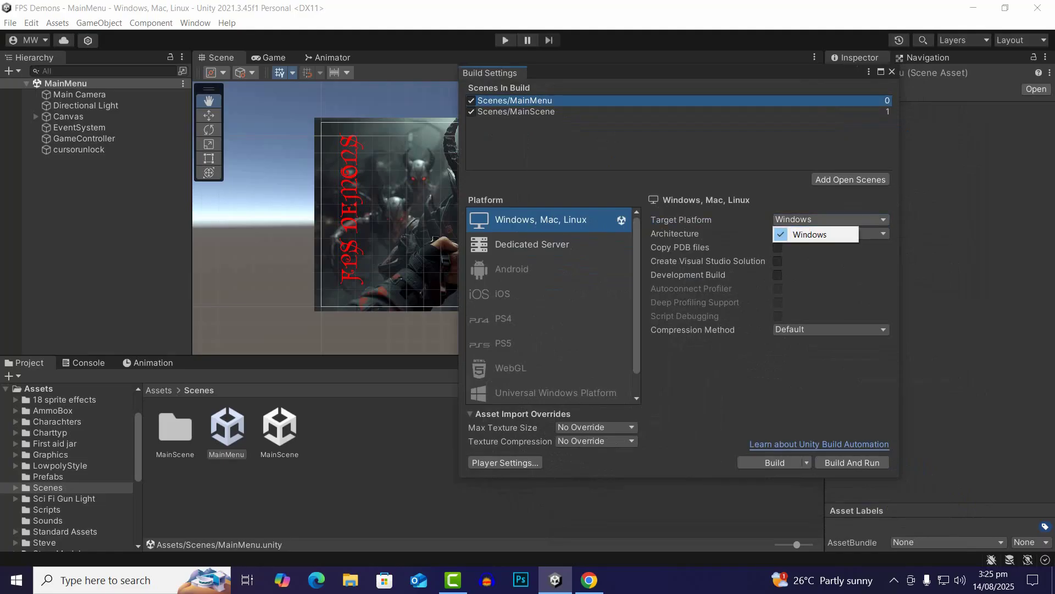
left_click(816, 235)
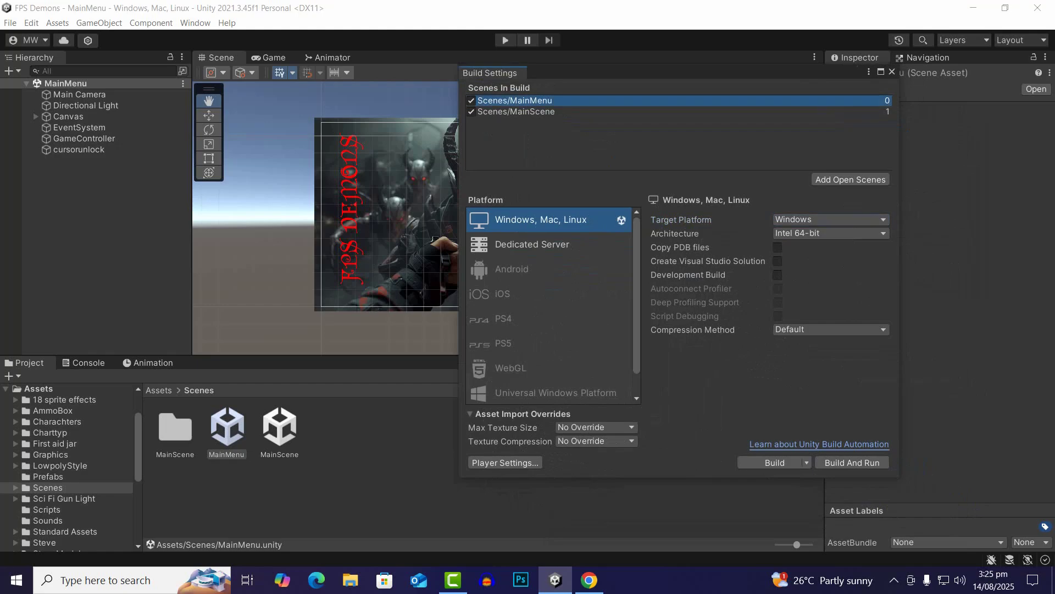
- Look at the build options for the Dedicated Server and Android platforms
left_click(532, 244)
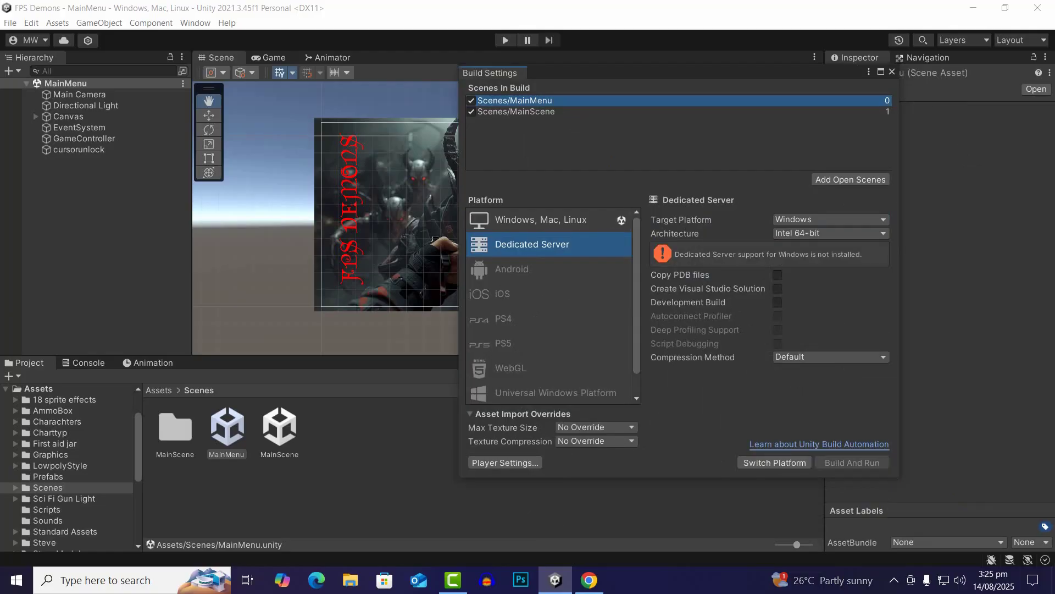
left_click(541, 220)
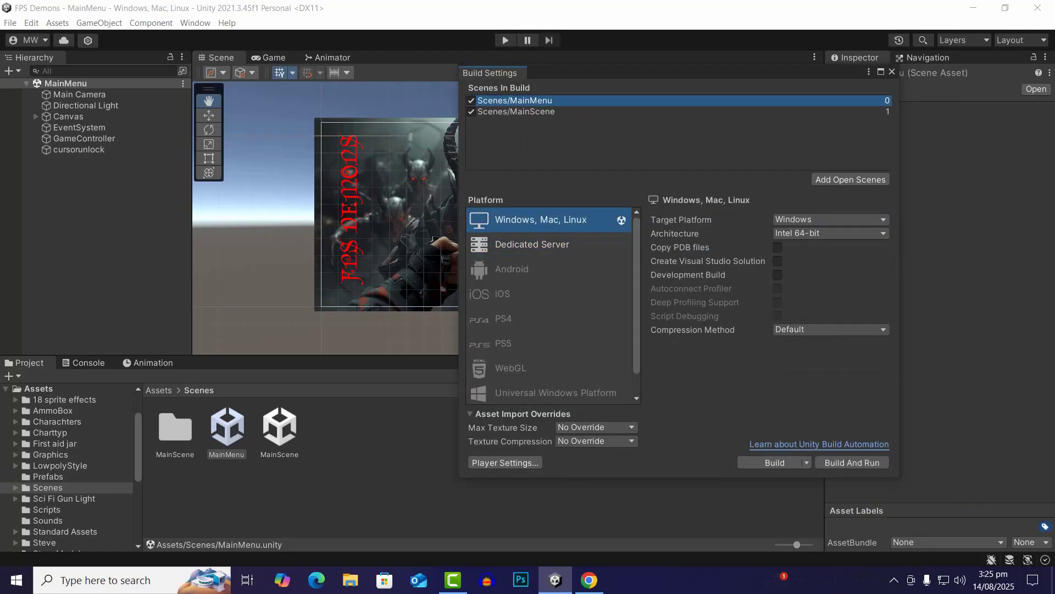
left_click(512, 269)
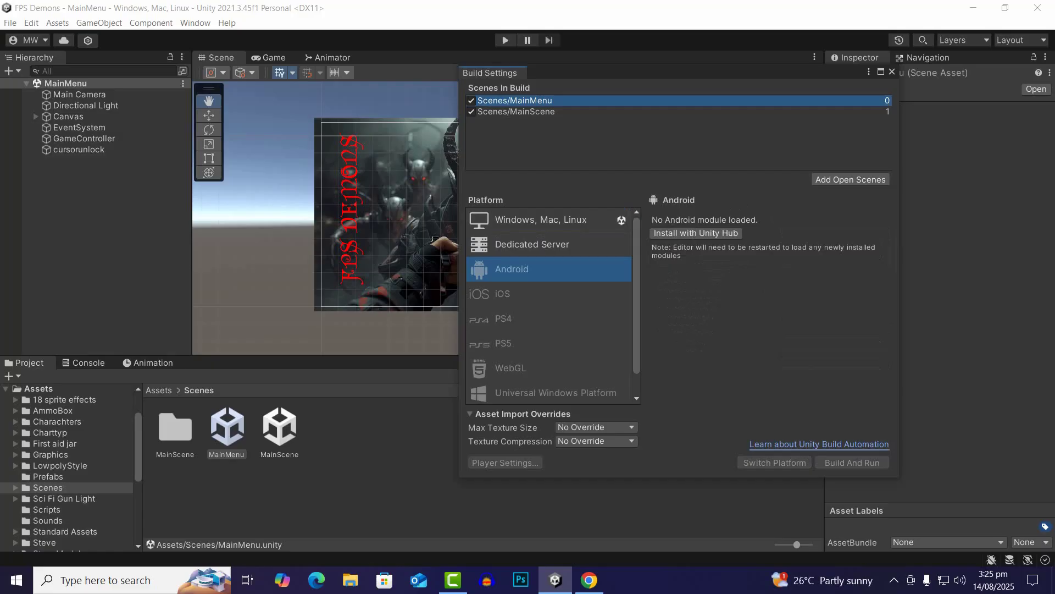
scroll(554, 304, "down", 1)
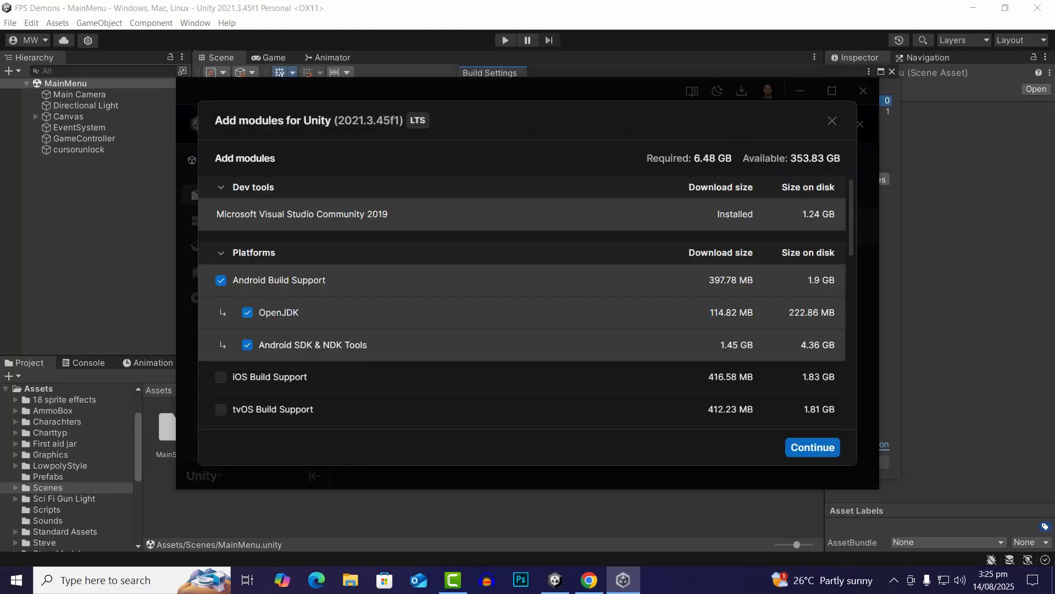
- Look through the installable platform modules for Unity 2021.3.45f1 and close Unity Hub without installing any
scroll(522, 308, "down", 4)
scroll(522, 308, "up", 4)
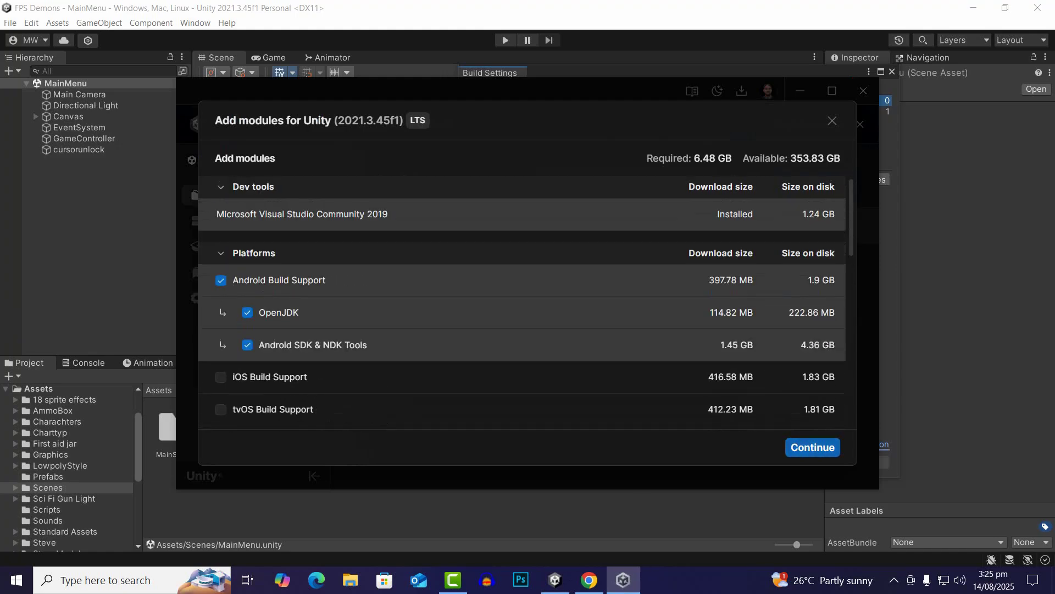
scroll(522, 308, "down", 6)
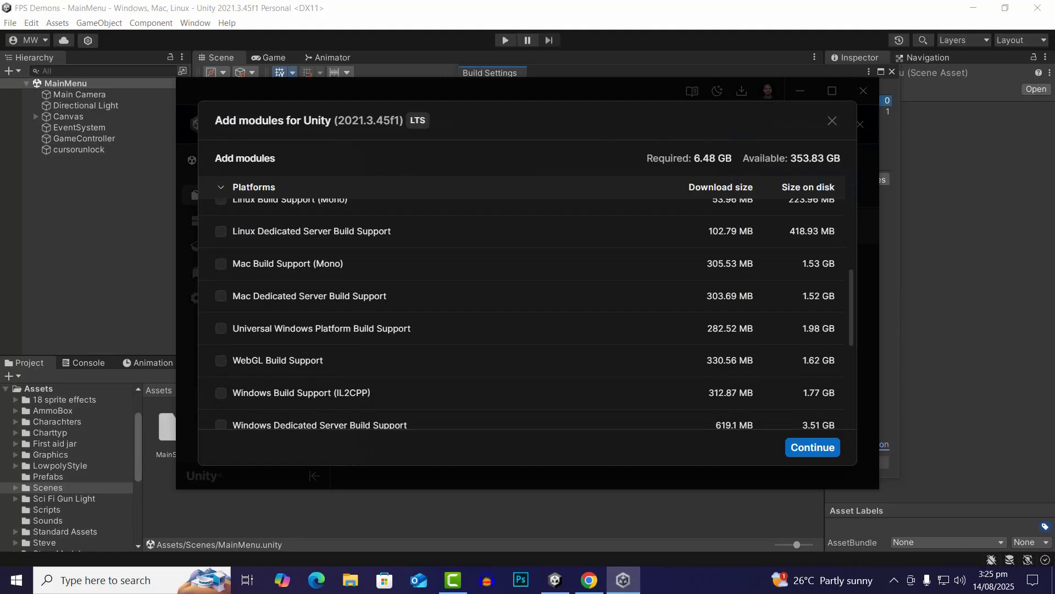
left_click(832, 120)
left_click(863, 91)
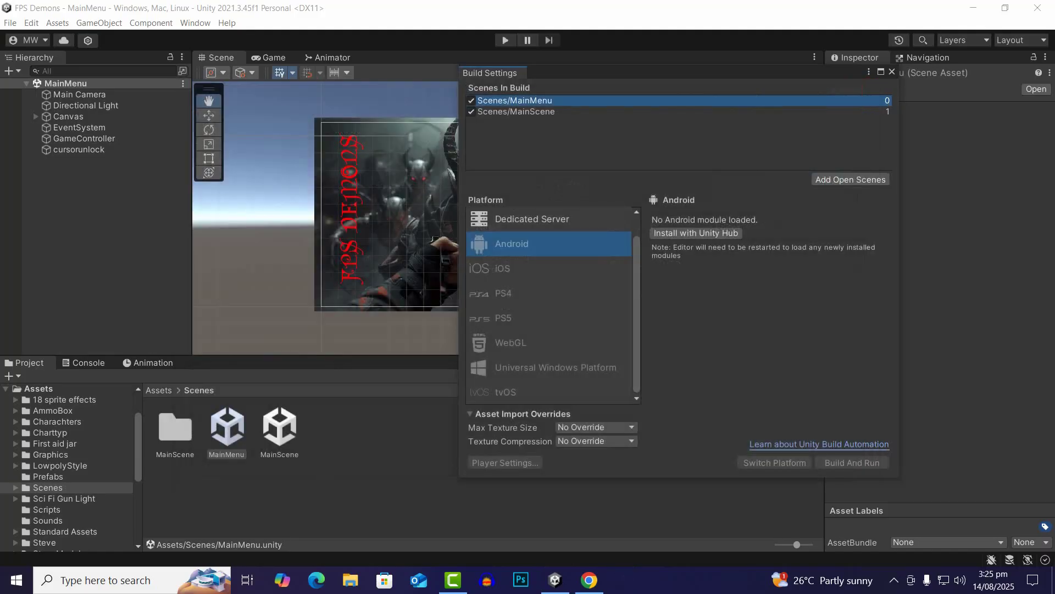
- Look at the iOS, PS4, PS5, WebGL, Universal Windows Platform and tvOS entries and return to Windows, Mac, Linux
left_click(512, 269)
left_click(512, 294)
left_click(513, 318)
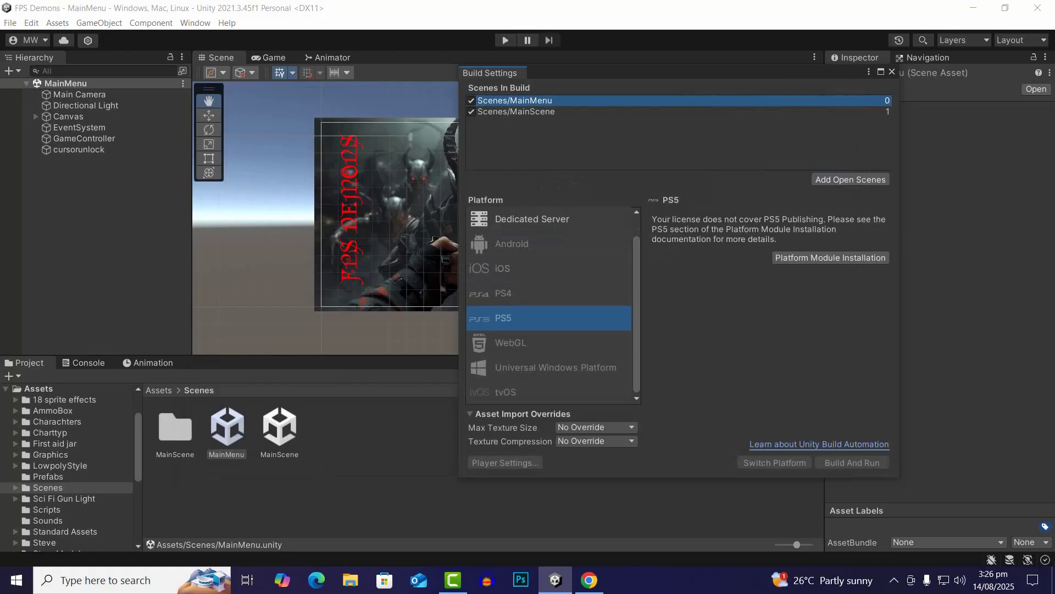
left_click(512, 343)
left_click(512, 367)
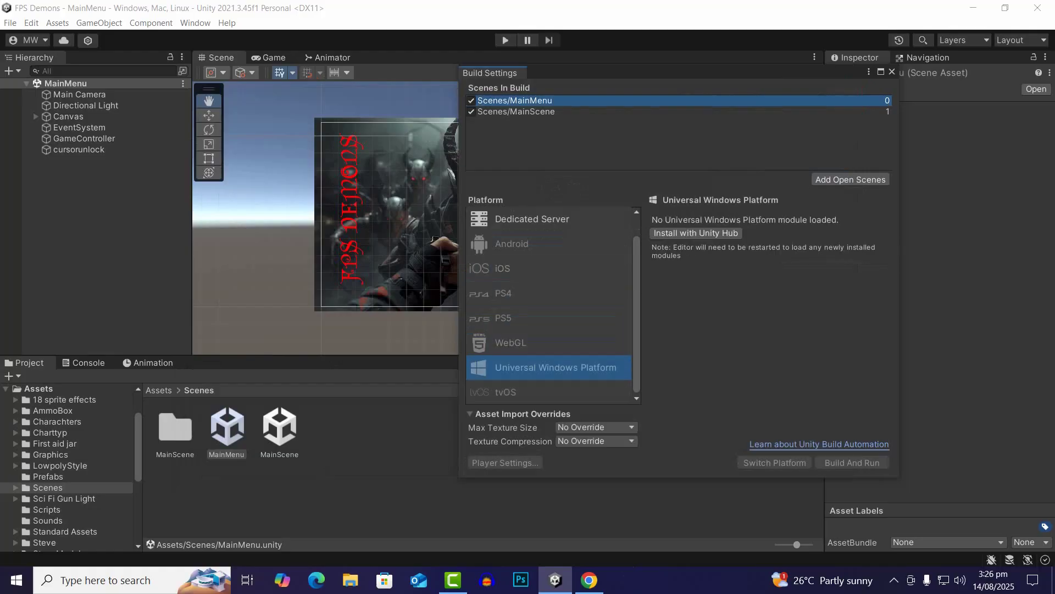
left_click(512, 392)
scroll(550, 305, "up", 1)
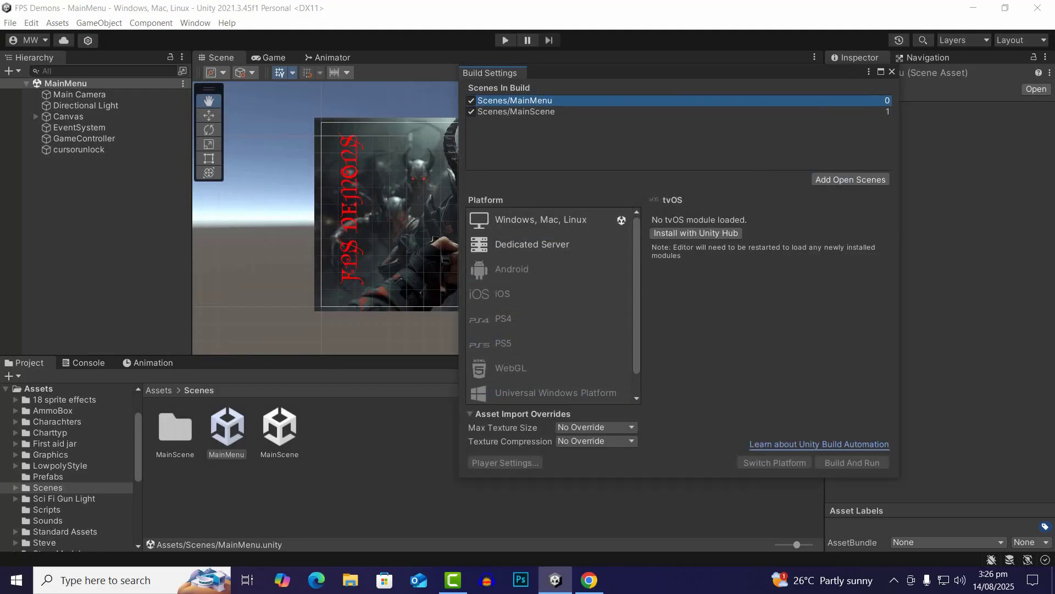
left_click(541, 219)
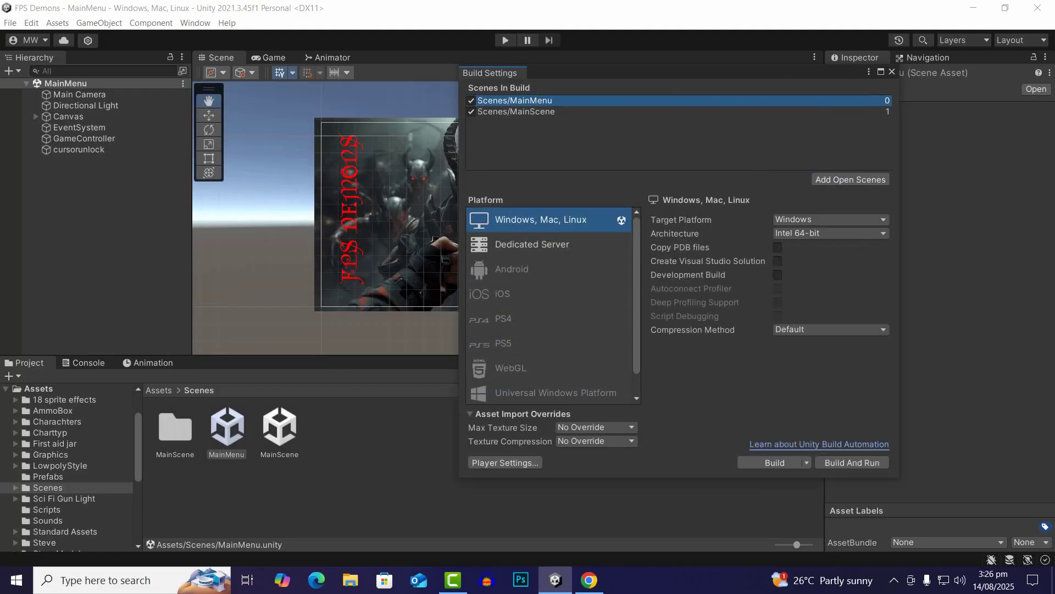
- Open the project's player settings and set the company name to incern
left_click_drag(551, 72, 503, 73)
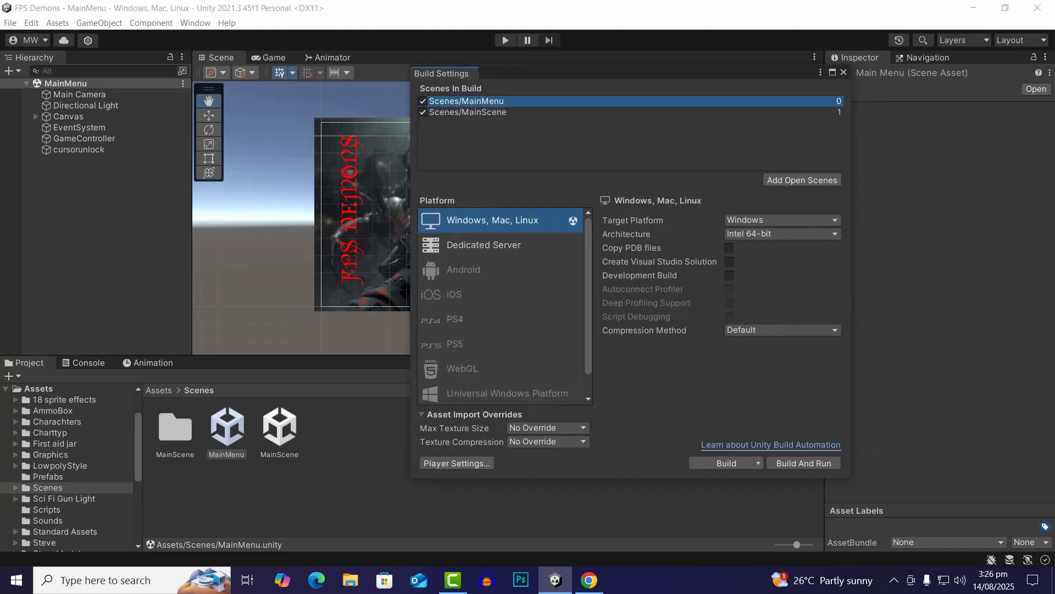
left_click(457, 463)
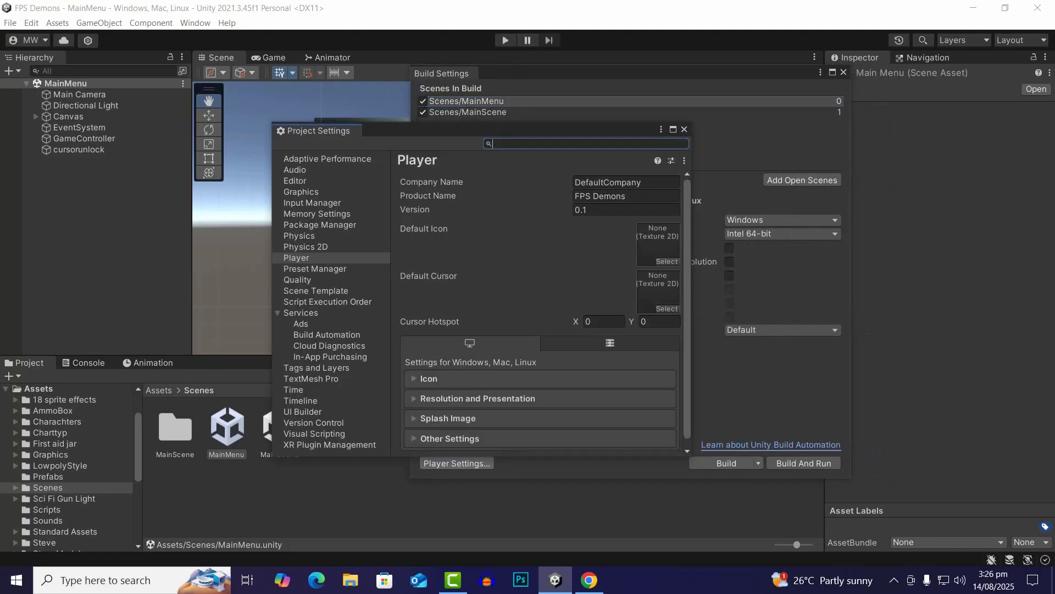
left_click(651, 183)
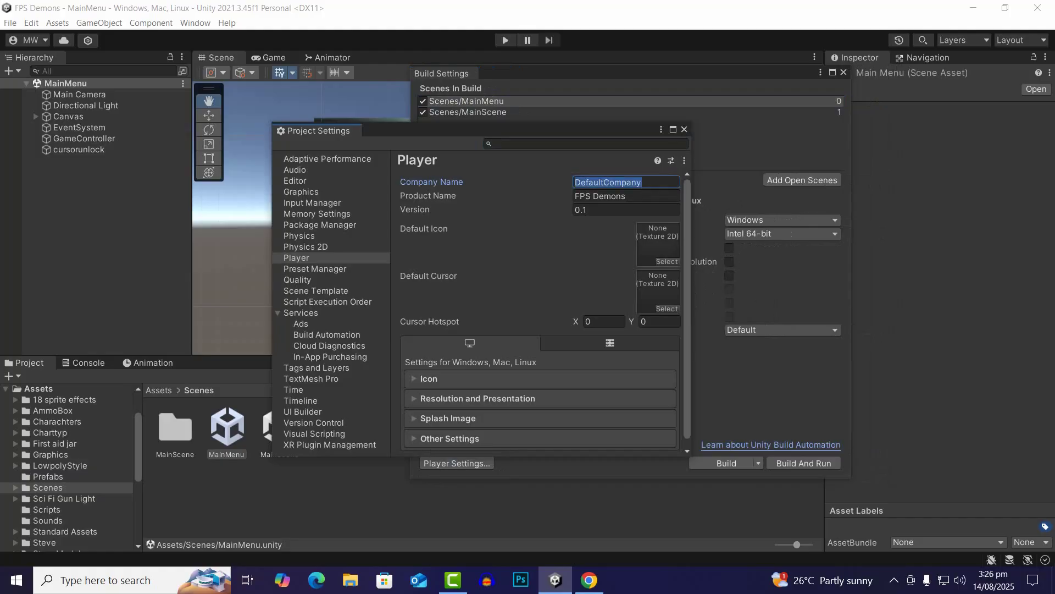
type("incern")
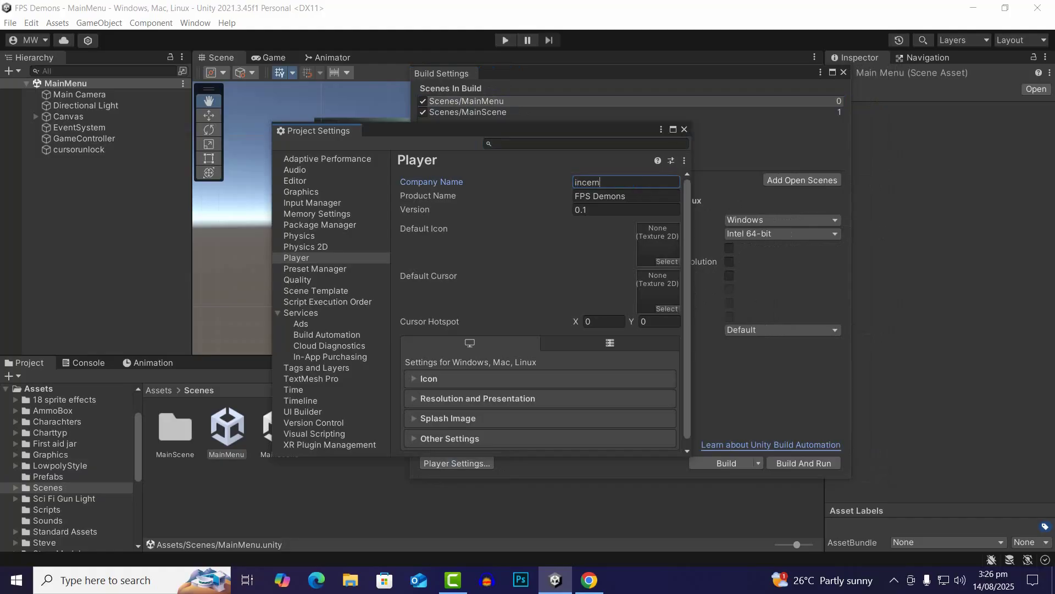
key("Tab")
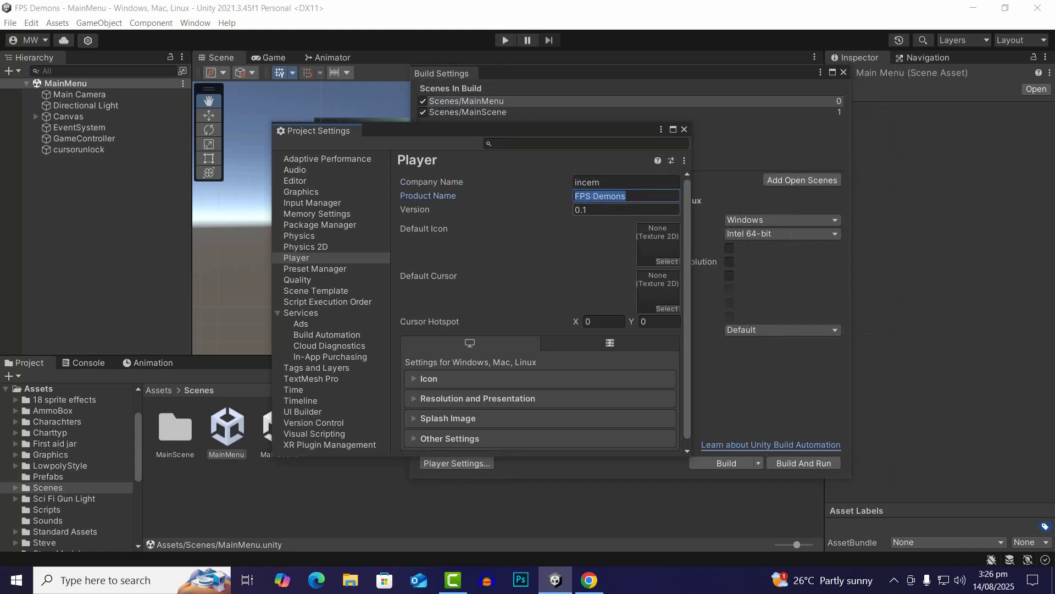
- Check the game's version field in the player settings
key("Tab")
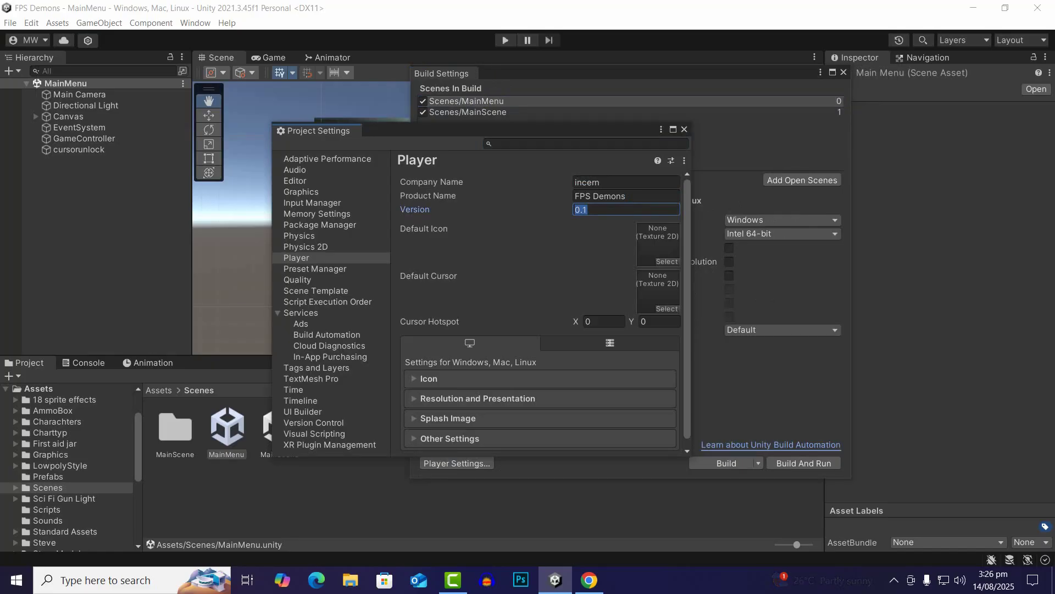
left_click(591, 209)
key("ctrl+a")
left_click_drag(527, 131, 511, 119)
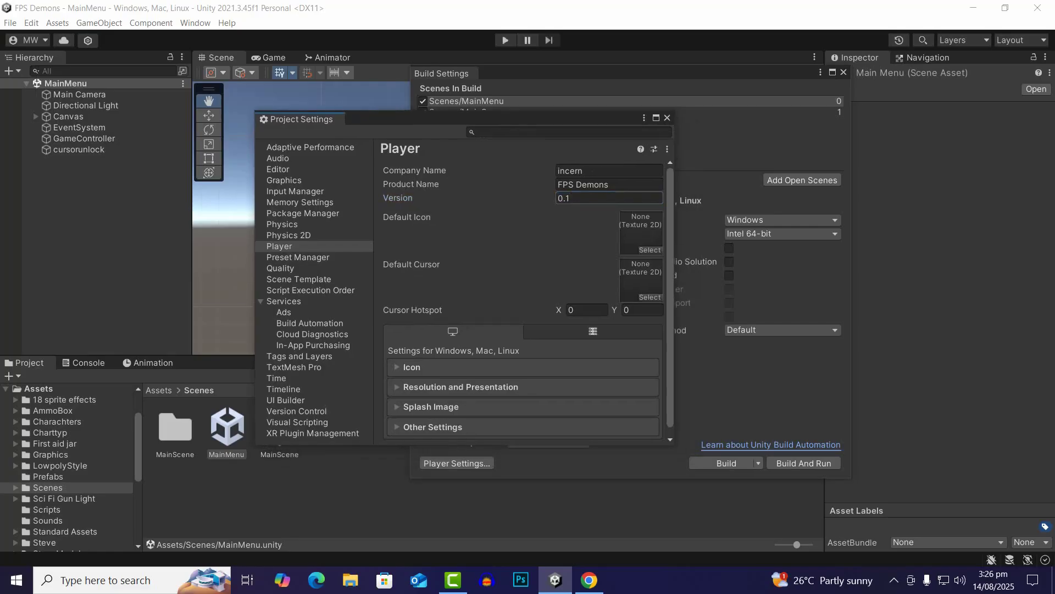
key("ctrl+a")
left_click(571, 198)
- Assign the icongame image from the Graphics folder as the default icon and the cursor image as the default cursor
left_click(159, 390)
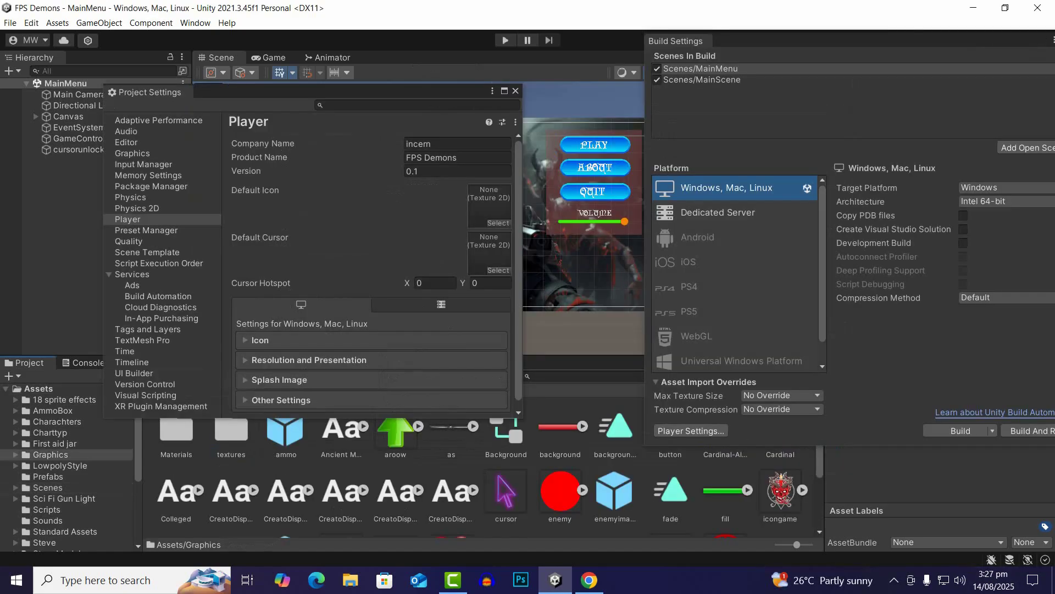
left_click_drag(780, 491, 486, 206)
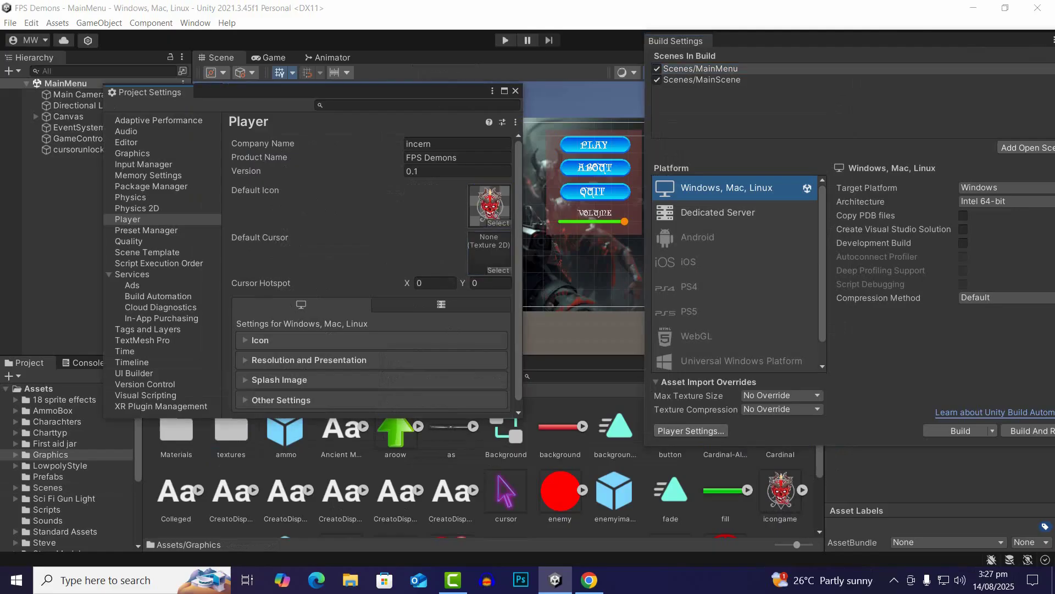
left_click_drag(506, 491, 488, 247)
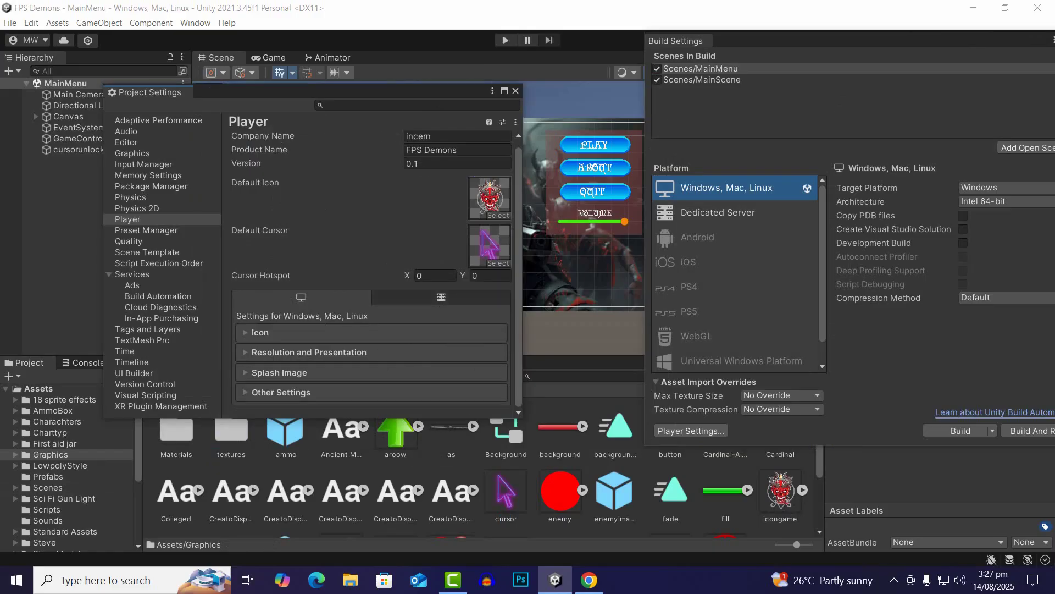
- Set the cursor hotspot to X 5 and Y 5
left_click(436, 275)
type("5")
key("Tab")
type("5")
- Expand the Icon settings for Windows, Mac, Linux and examine the icon previews at each size
left_click(260, 333)
scroll(308, 333, "down", 2)
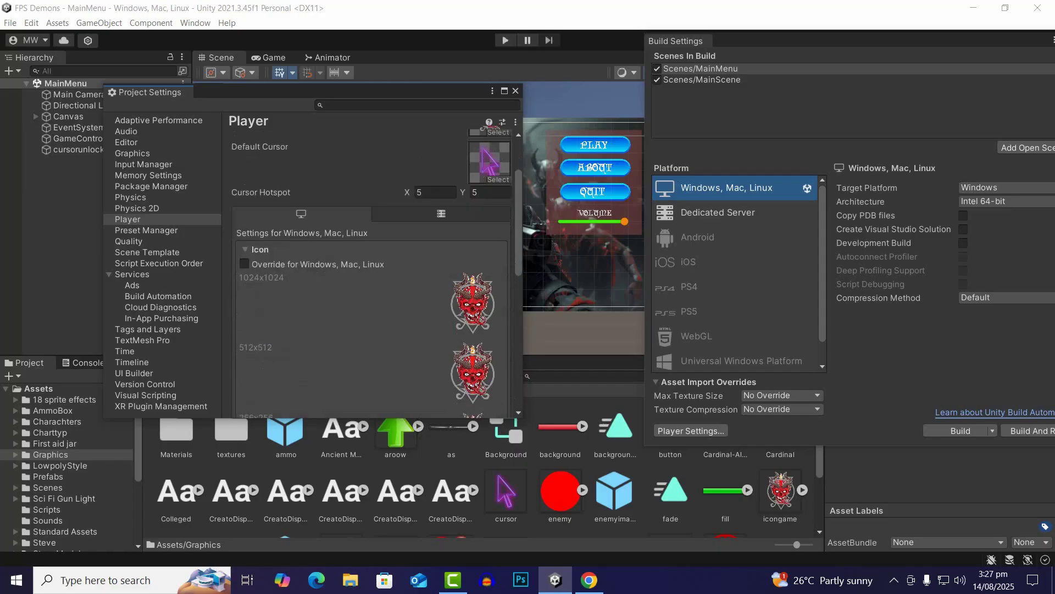
scroll(371, 269, "down", 6)
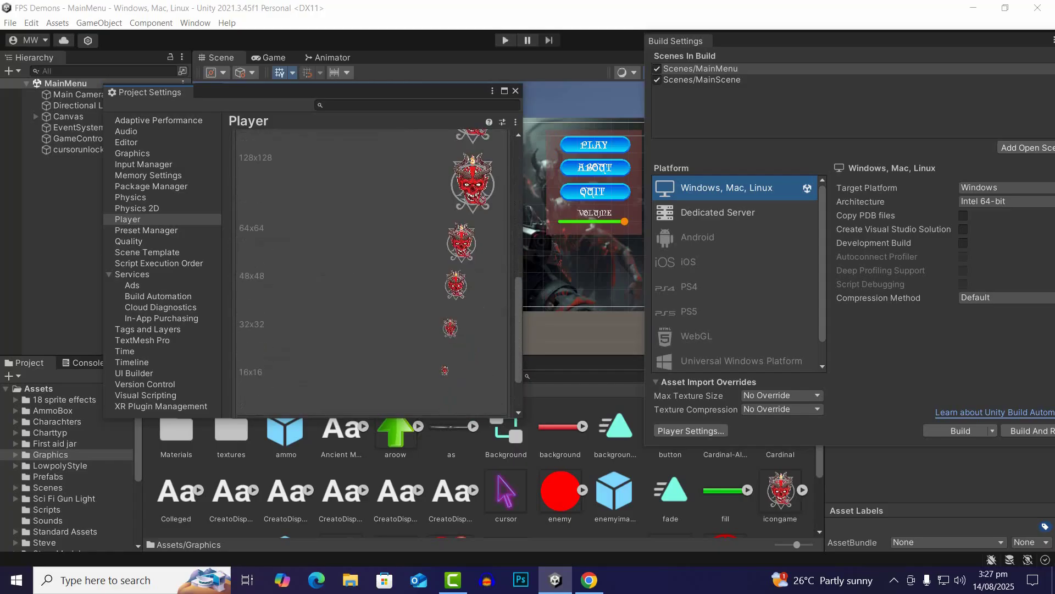
scroll(371, 270, "up", 3)
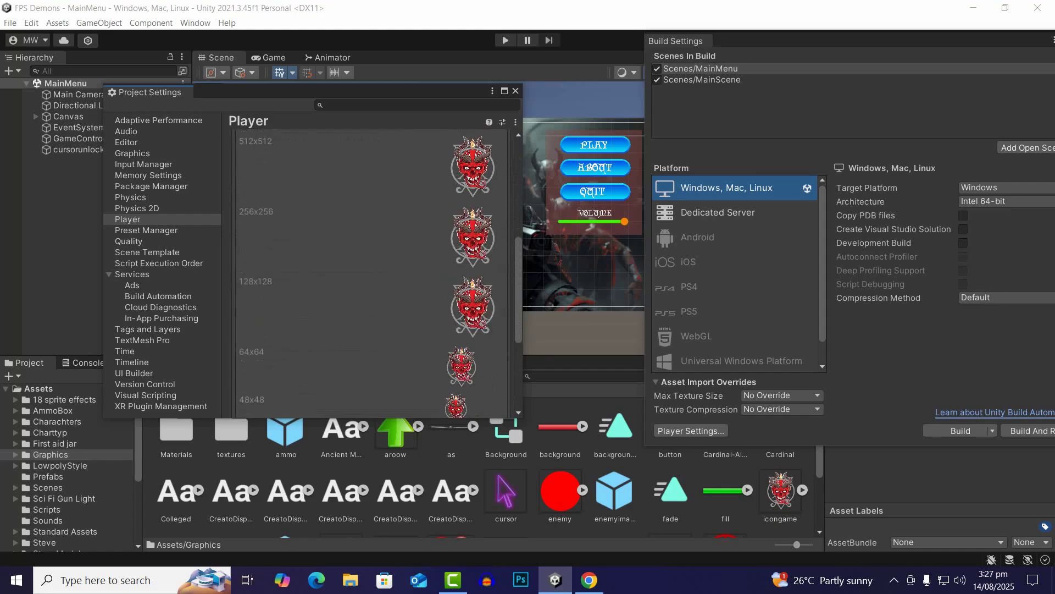
scroll(371, 269, "up", 4)
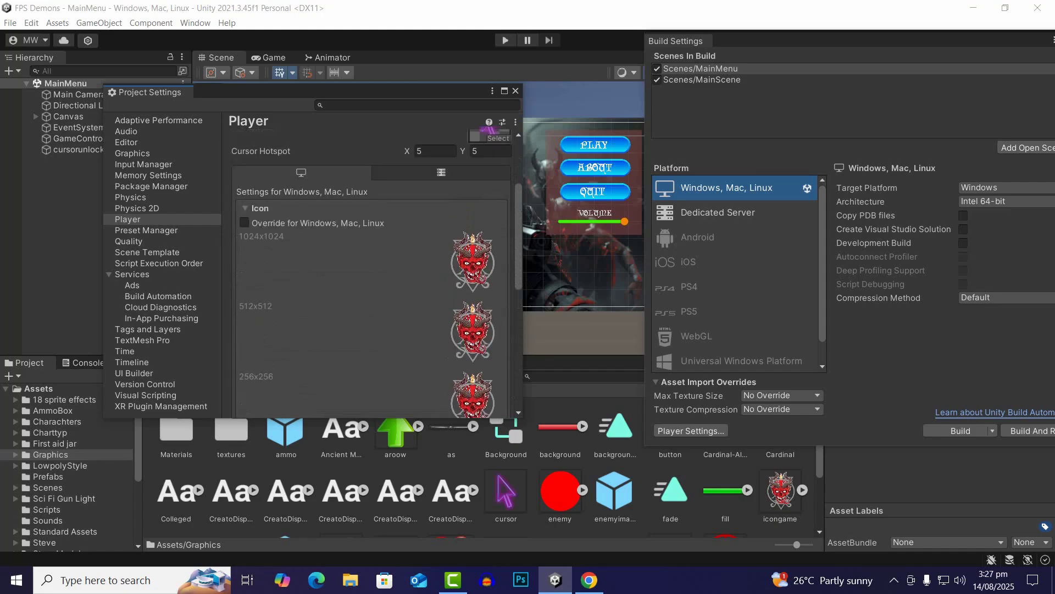
- Try the icon override for Windows, Mac, Linux, look over the icon sizes again and collapse the Icon settings
left_click(244, 222)
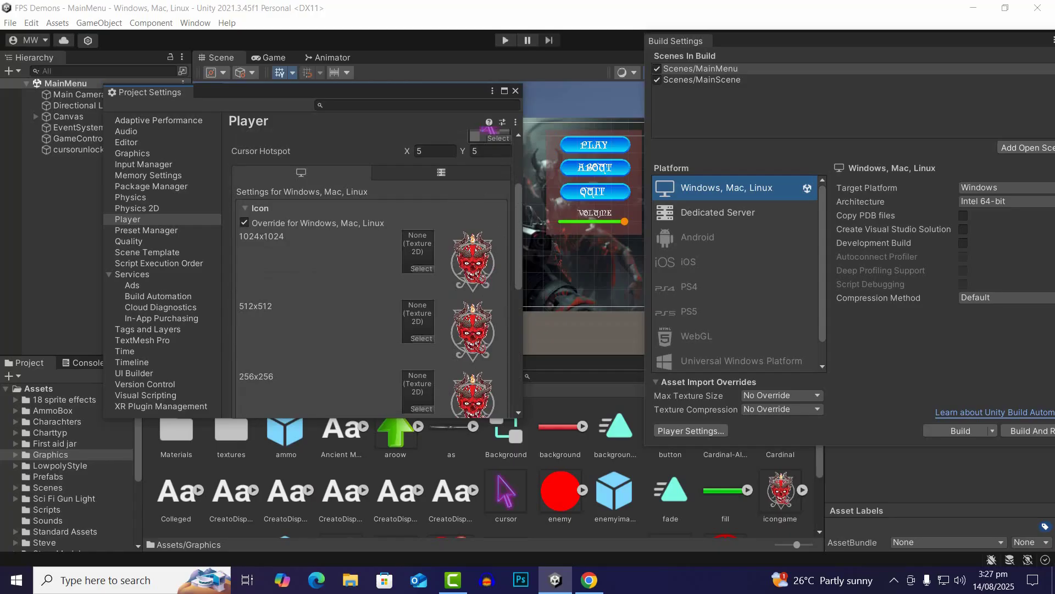
scroll(372, 269, "up", 2)
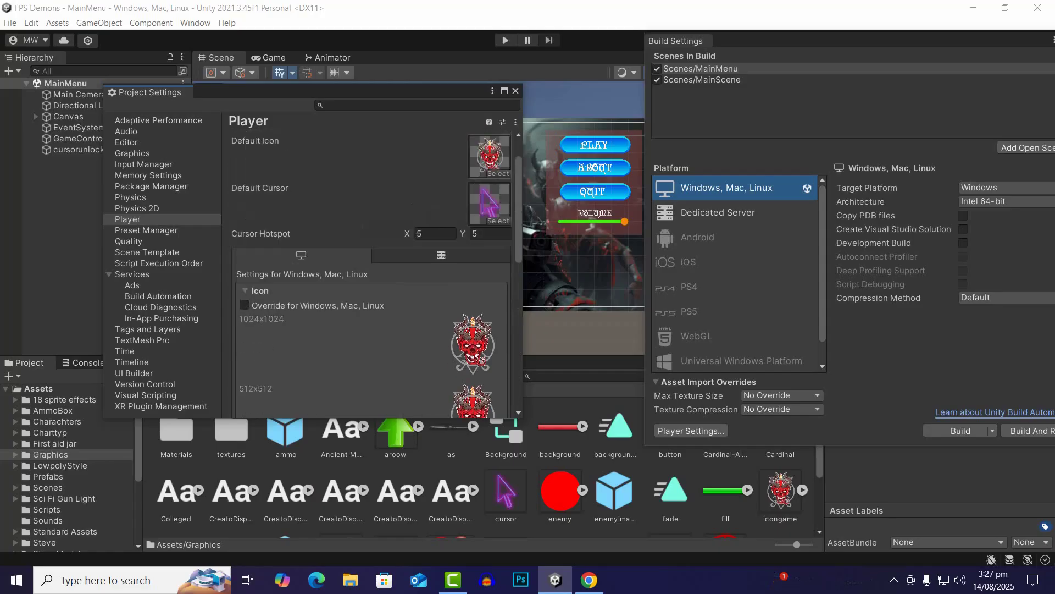
scroll(372, 275, "down", 10)
scroll(372, 270, "up", 10)
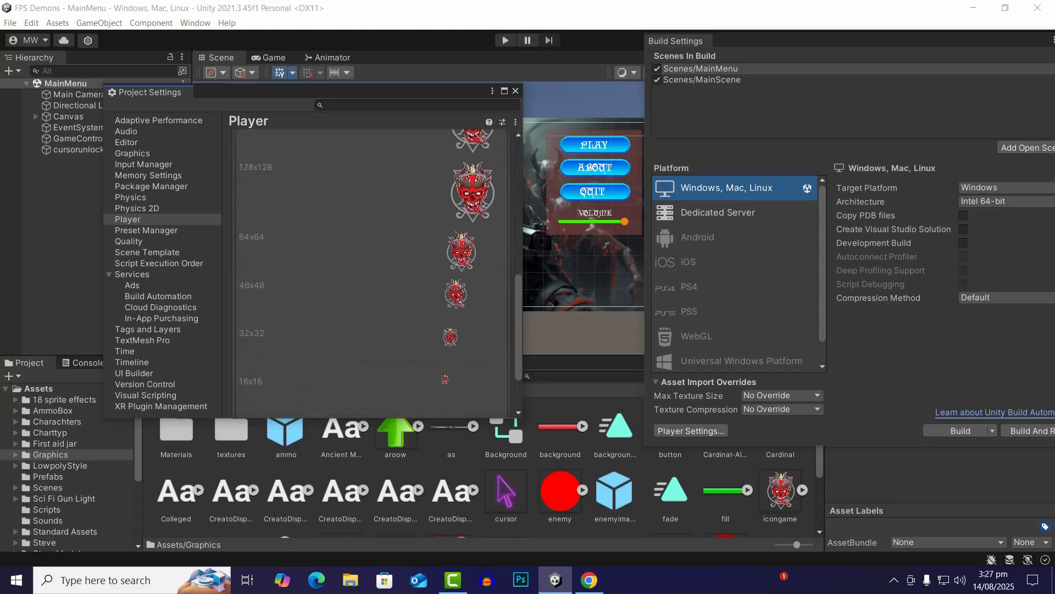
left_click(260, 217)
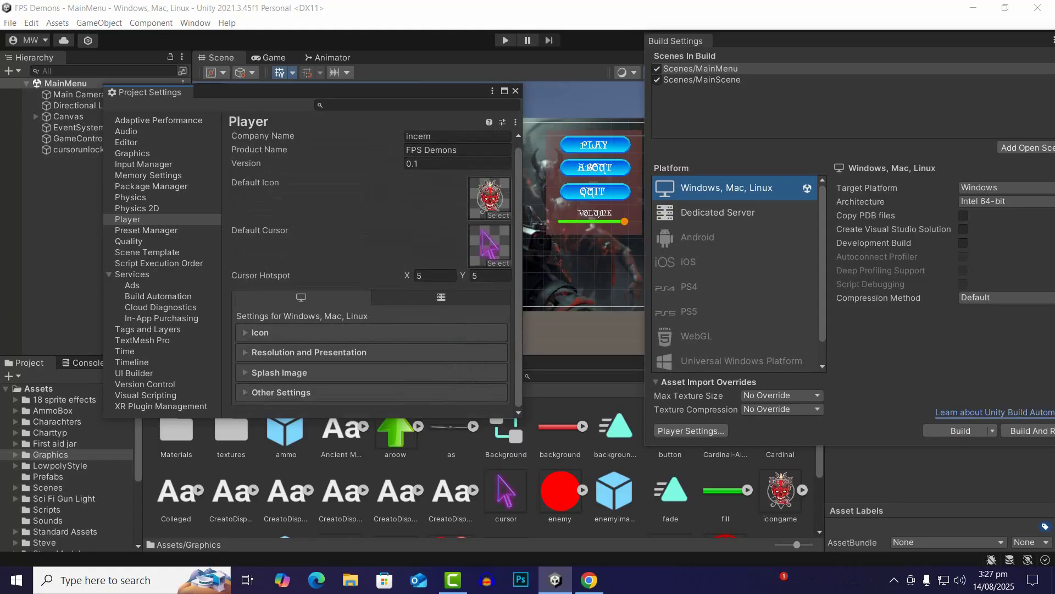
- Set the Fullscreen Mode to Windowed in the Resolution and Presentation settings
left_click(297, 352)
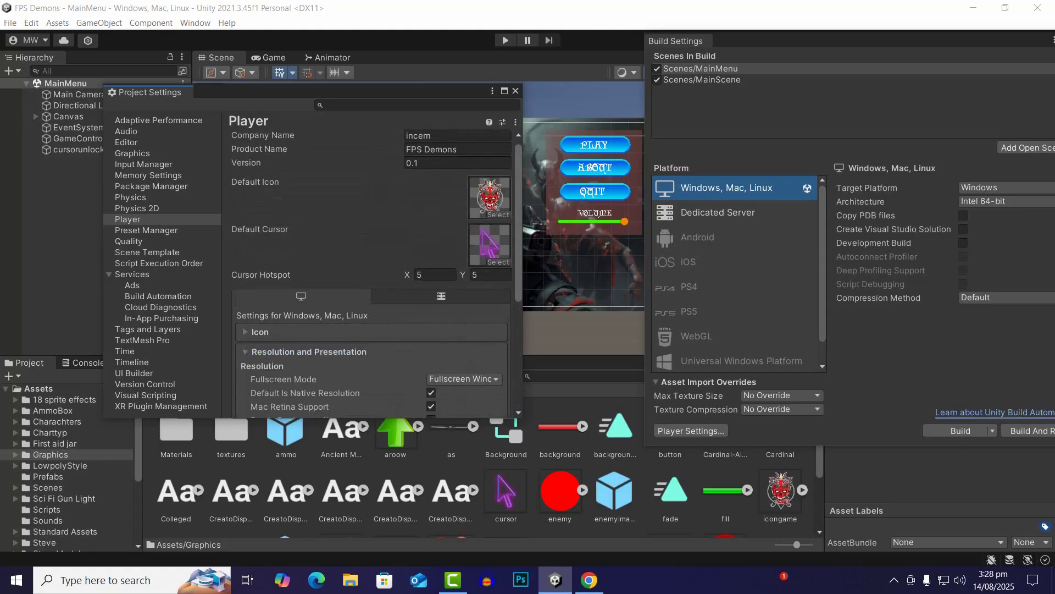
left_click_drag(522, 247, 653, 247)
scroll(449, 270, "down", 3)
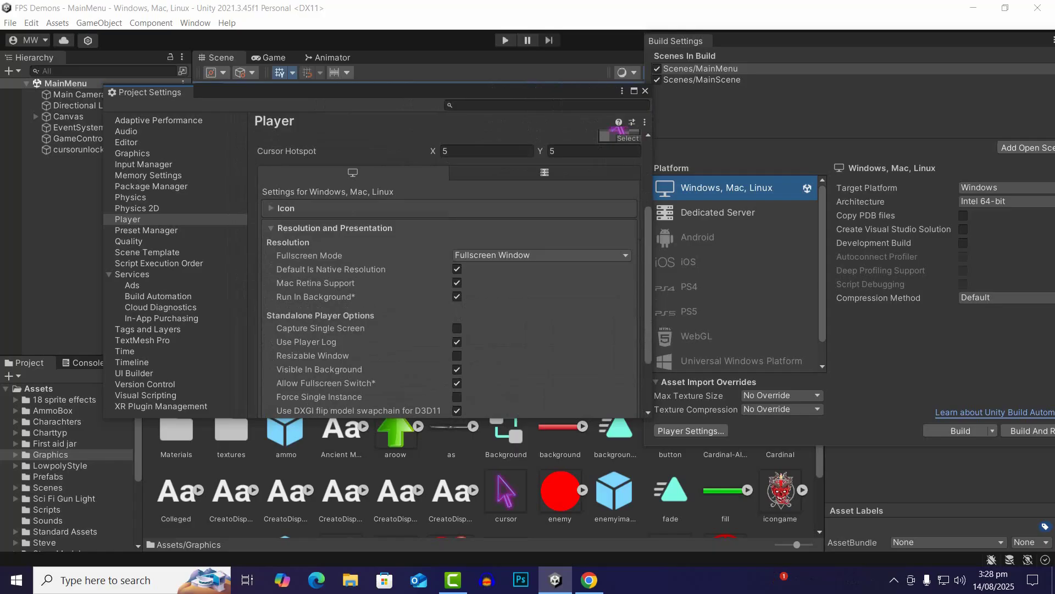
left_click(542, 256)
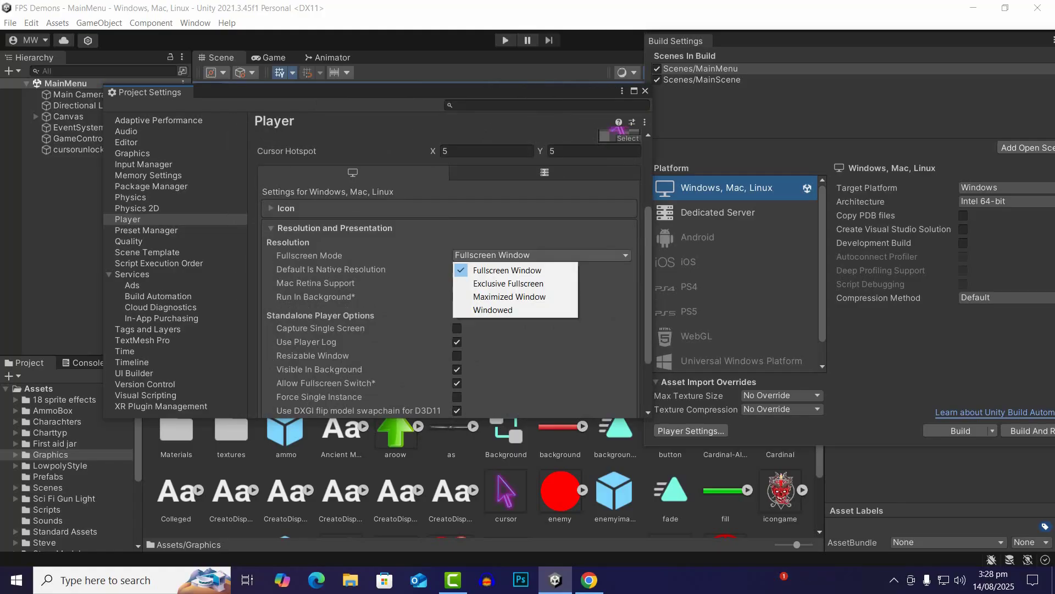
left_click(494, 310)
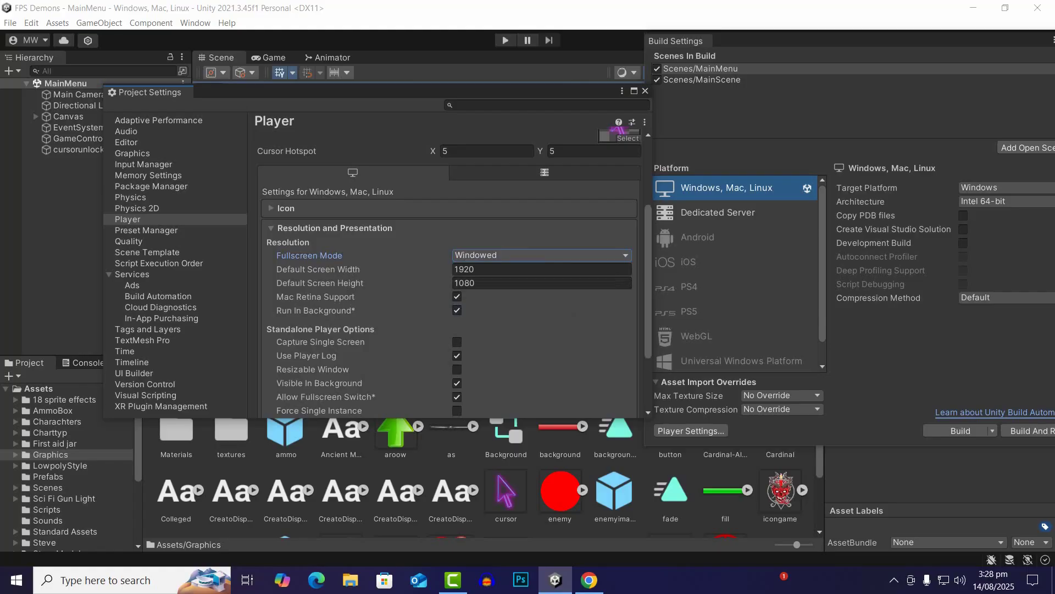
- Review the fullscreen mode choices, default screen width and height and standalone player options, and collapse the Resolution and Presentation settings
left_click(546, 256)
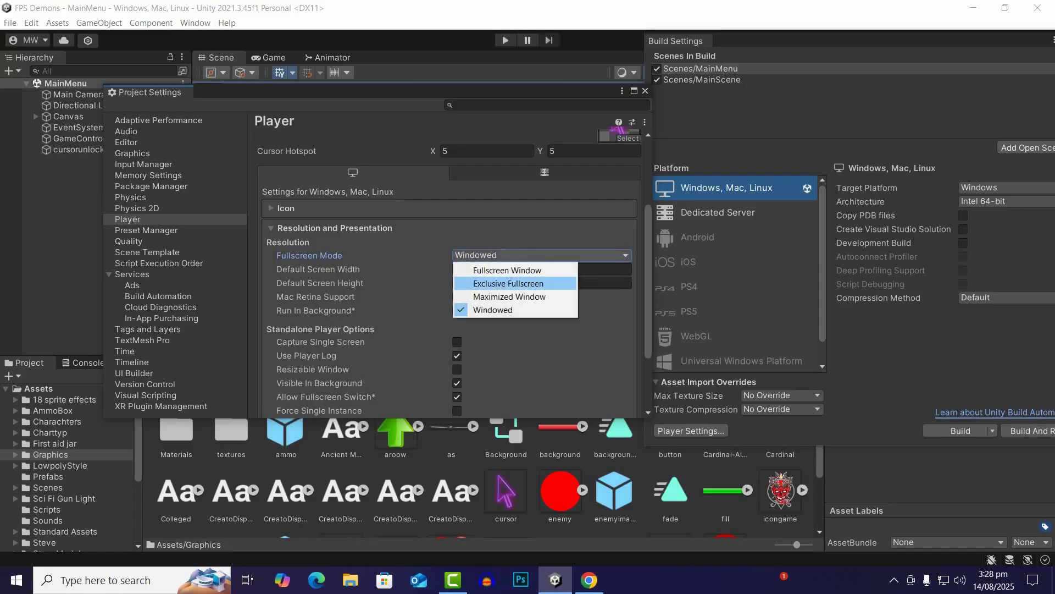
left_click(600, 293)
left_click(556, 269)
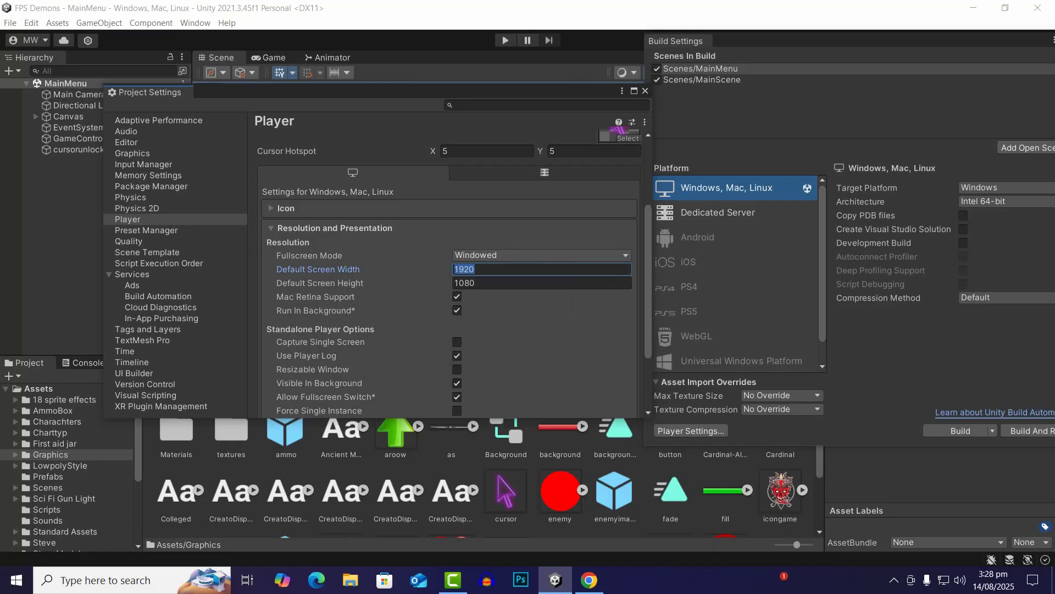
left_click(556, 283)
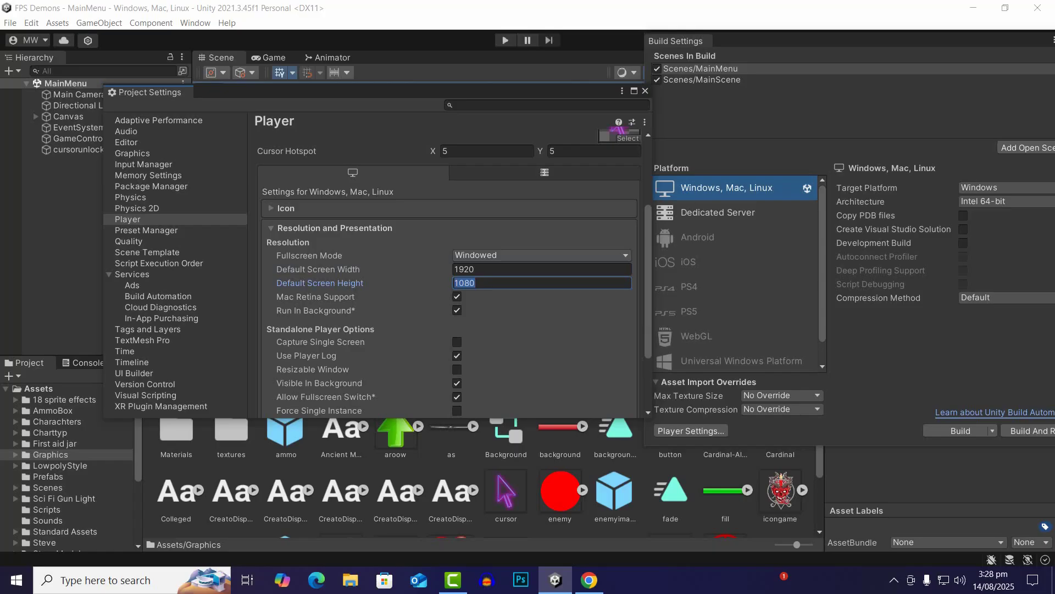
scroll(448, 264, "down", 5)
scroll(457, 273, "down", 1)
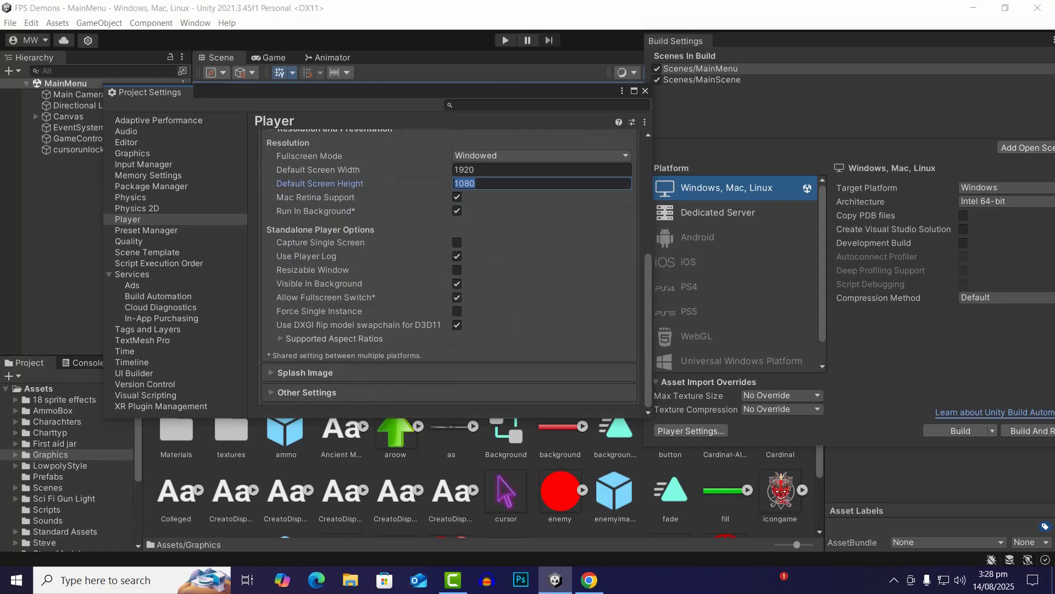
scroll(448, 264, "up", 8)
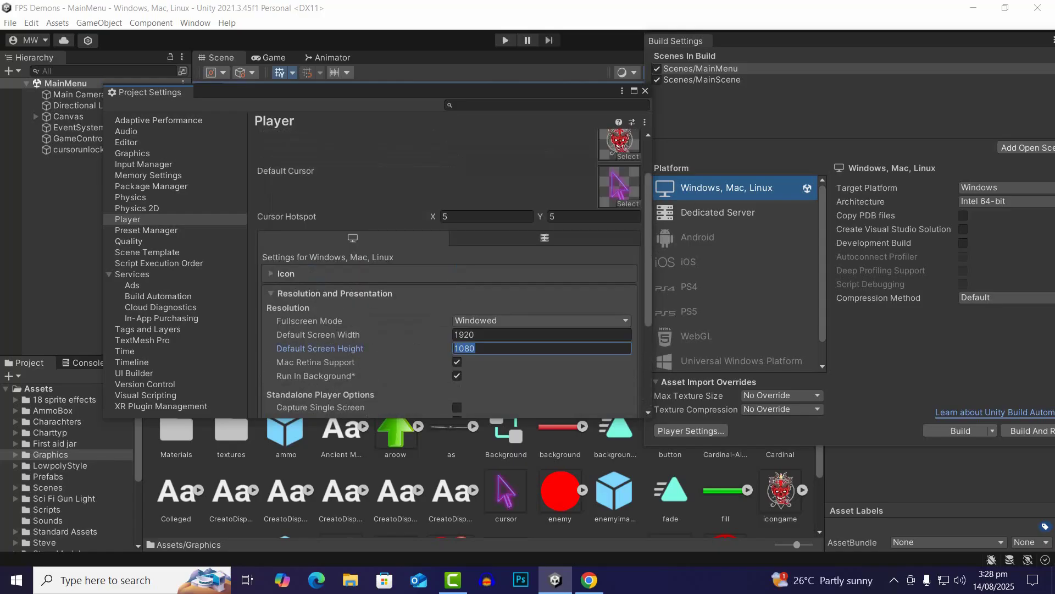
left_click(335, 294)
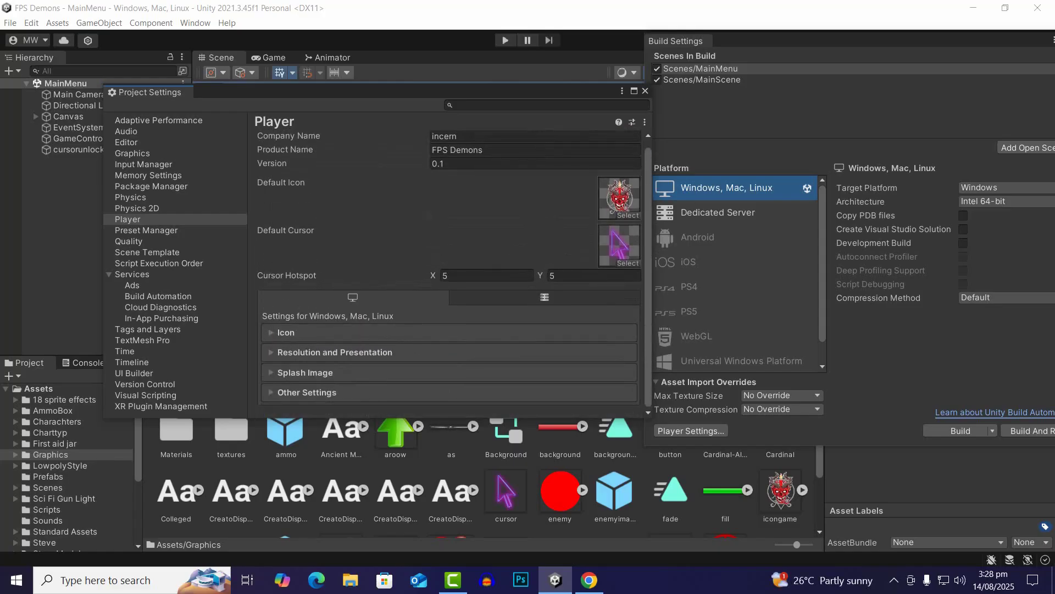
- Expand the Splash Image settings and preview the splash screen in the game view
left_click(330, 373)
scroll(385, 329, "down", 4)
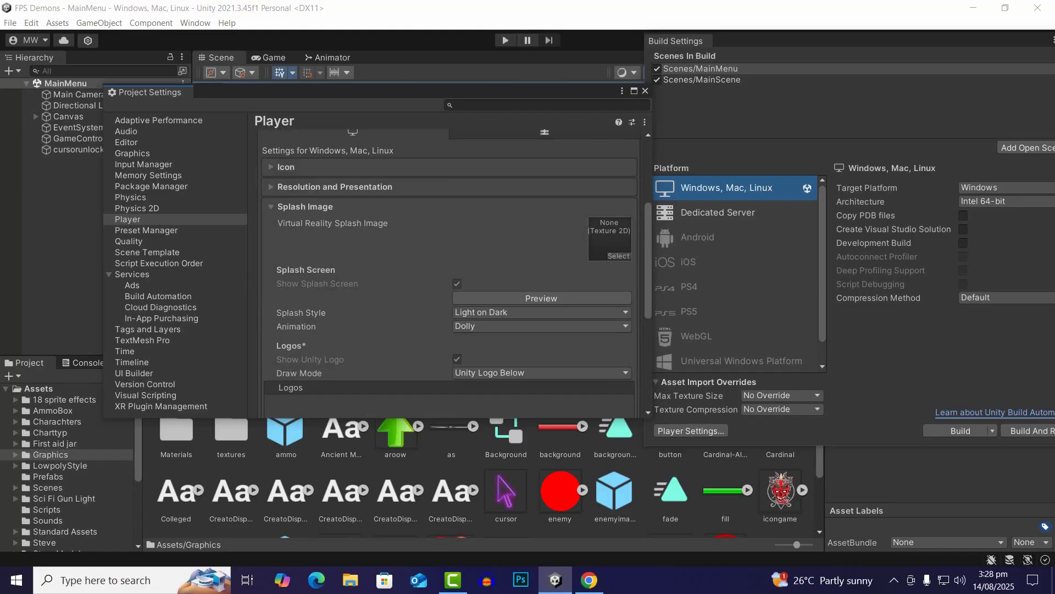
scroll(448, 275, "down", 3)
scroll(448, 274, "up", 1)
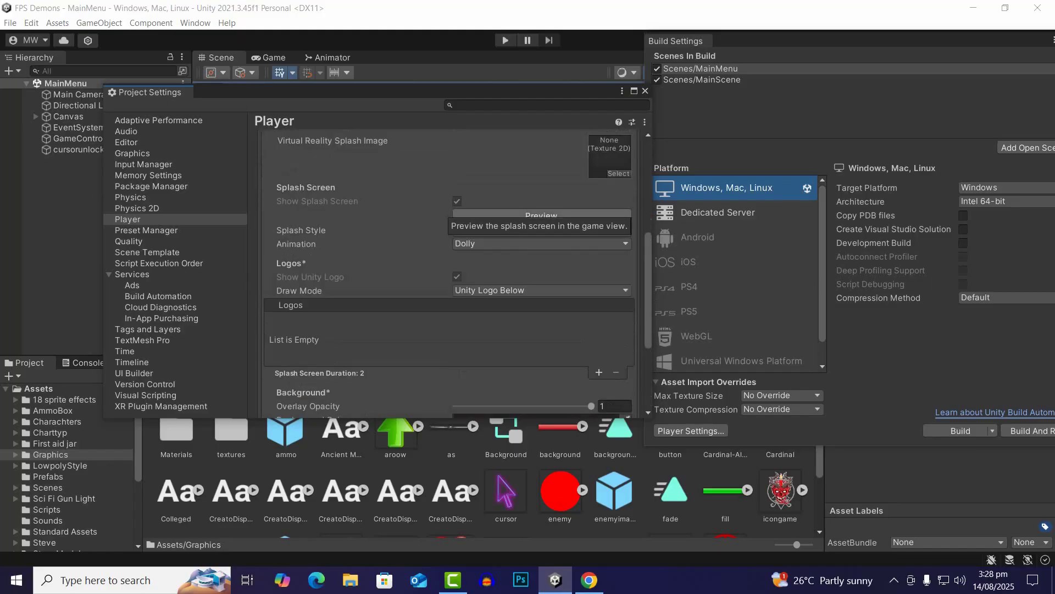
left_click_drag(473, 92, 244, 98)
left_click(313, 222)
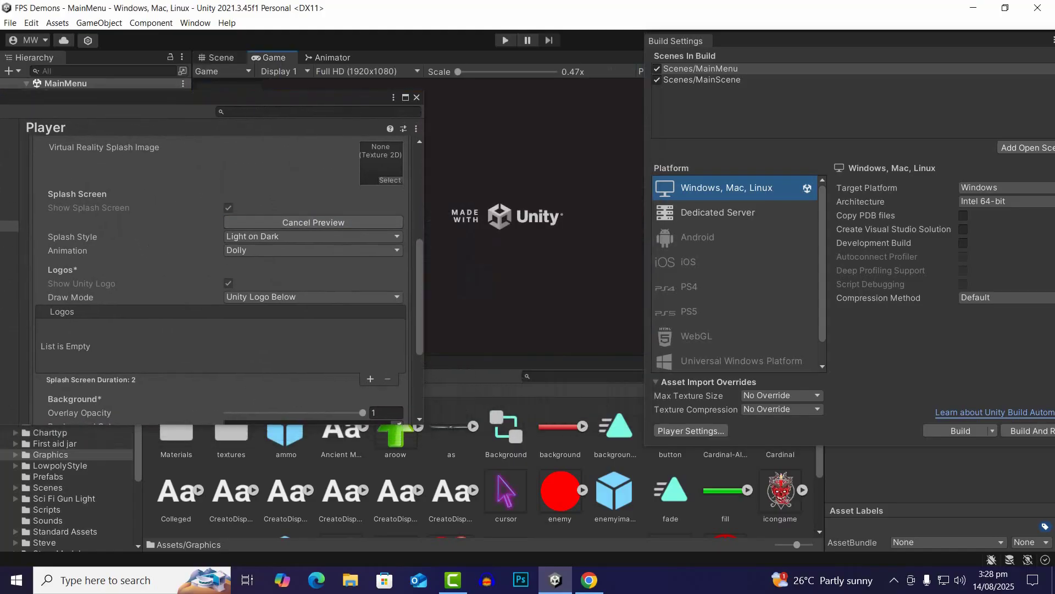
left_click_drag(325, 98, 254, 95)
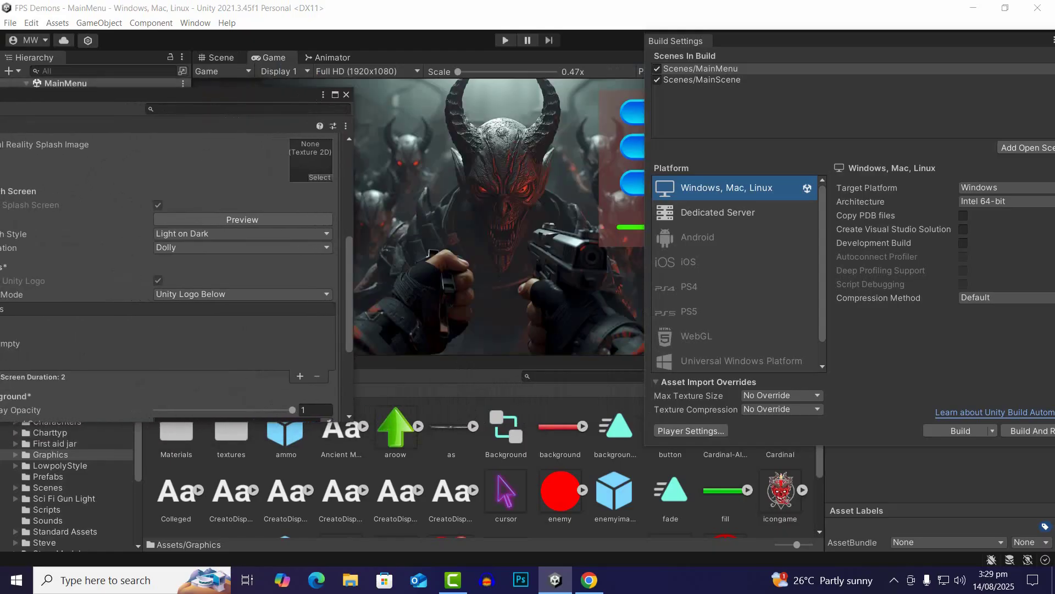
- Rearrange the settings windows and assign the Lucid_Orig image from the Graphics folder as the Virtual Reality Splash Image
left_click_drag(676, 41, 501, 380)
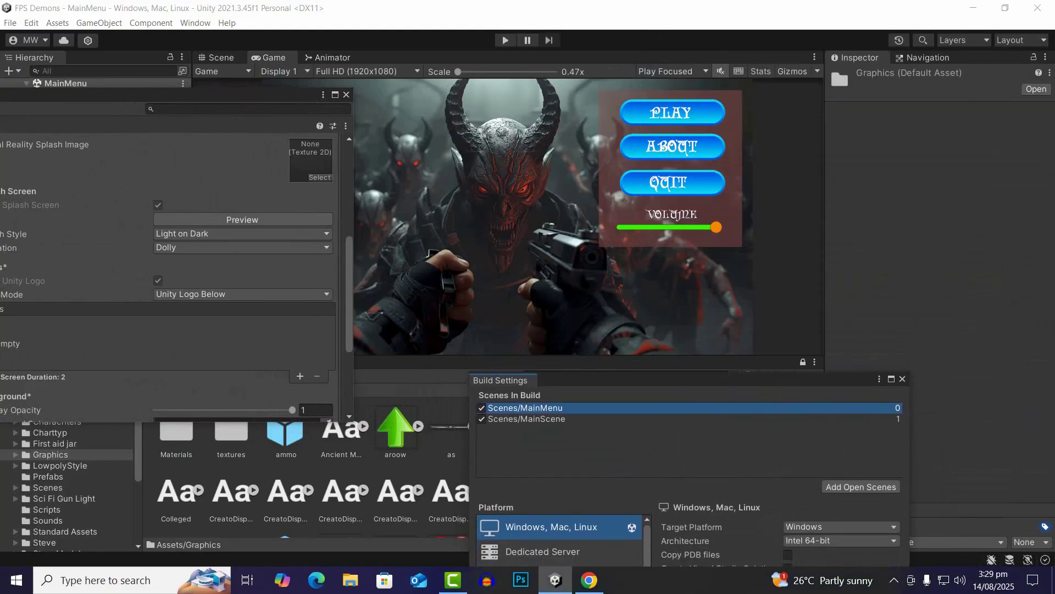
left_click(247, 95)
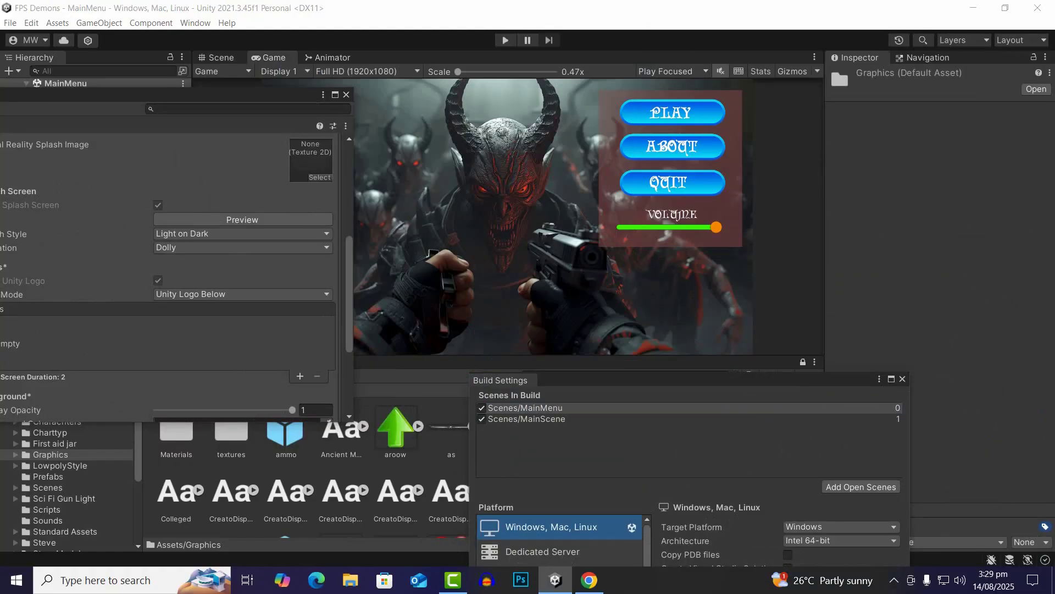
left_click_drag(247, 88, 872, 166)
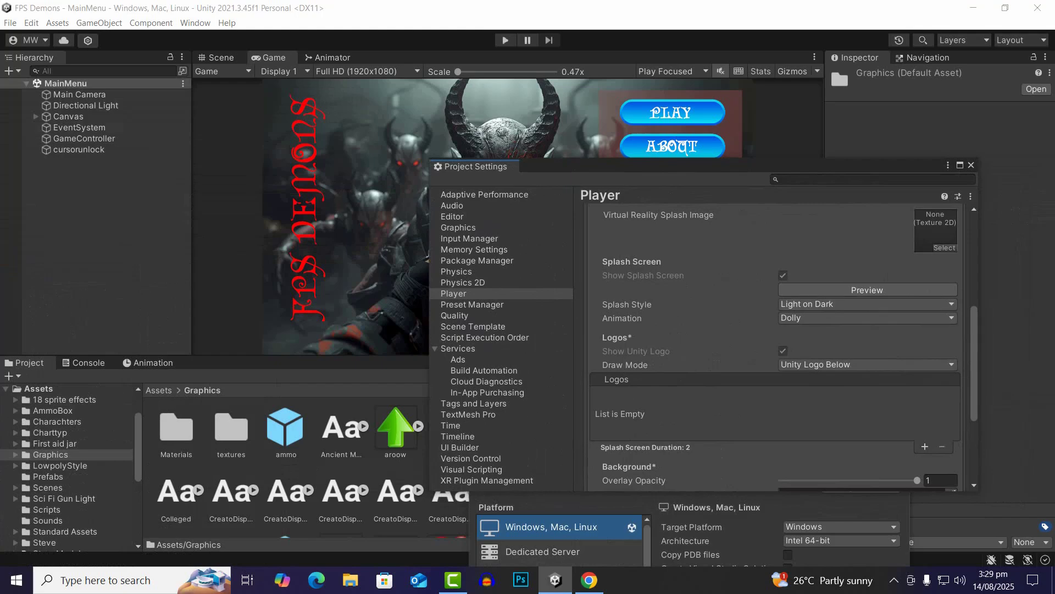
scroll(286, 467, "down", 3)
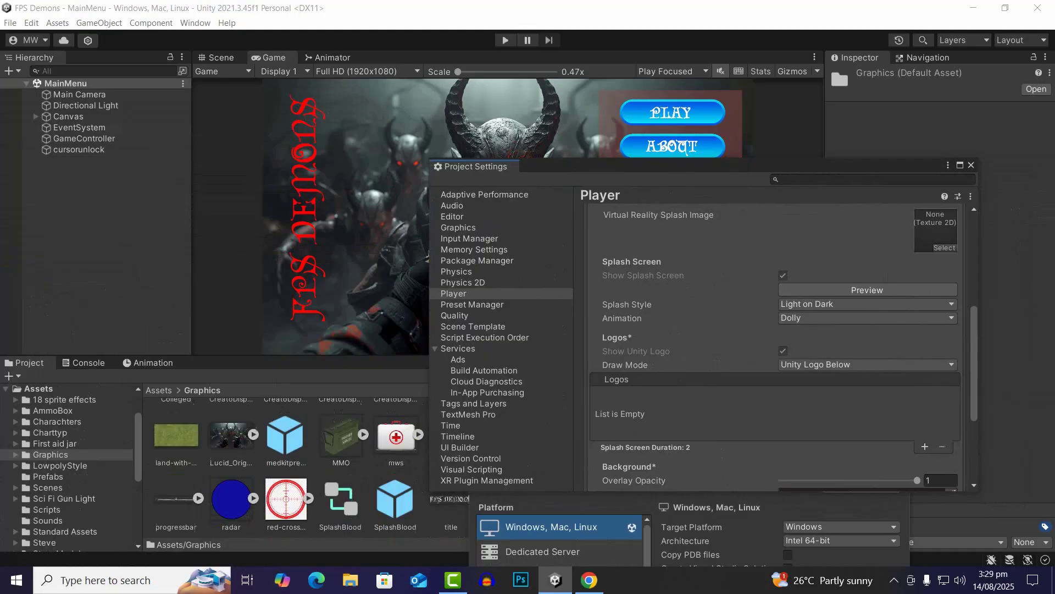
left_click_drag(231, 436, 933, 230)
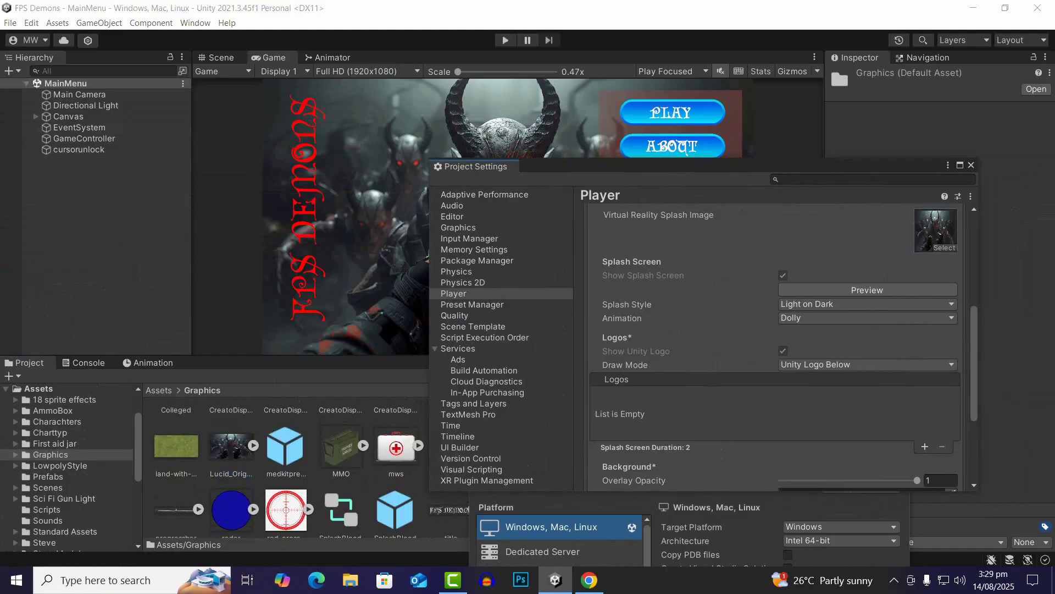
- Preview the splash screen with the game view uncovered and examine the Animation and Splash Style options
left_click(867, 289)
left_click_drag(715, 166, 149, 184)
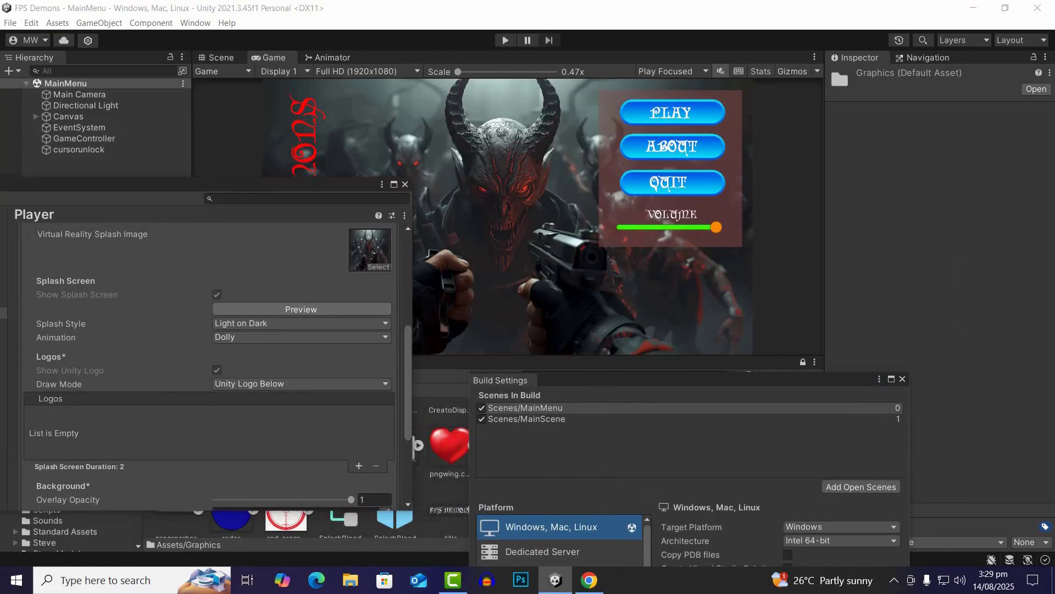
left_click(301, 309)
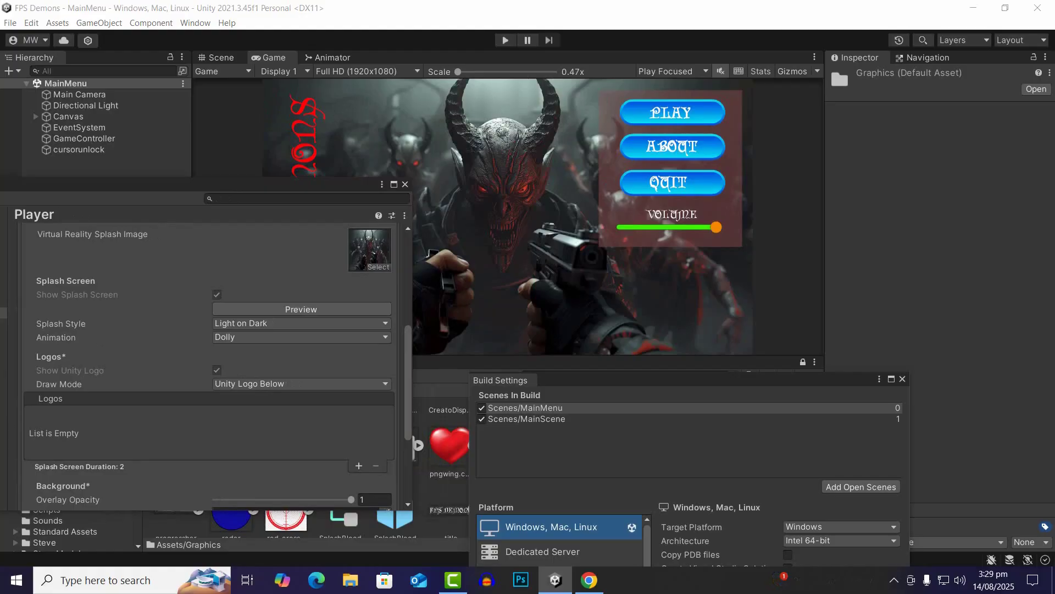
left_click(301, 337)
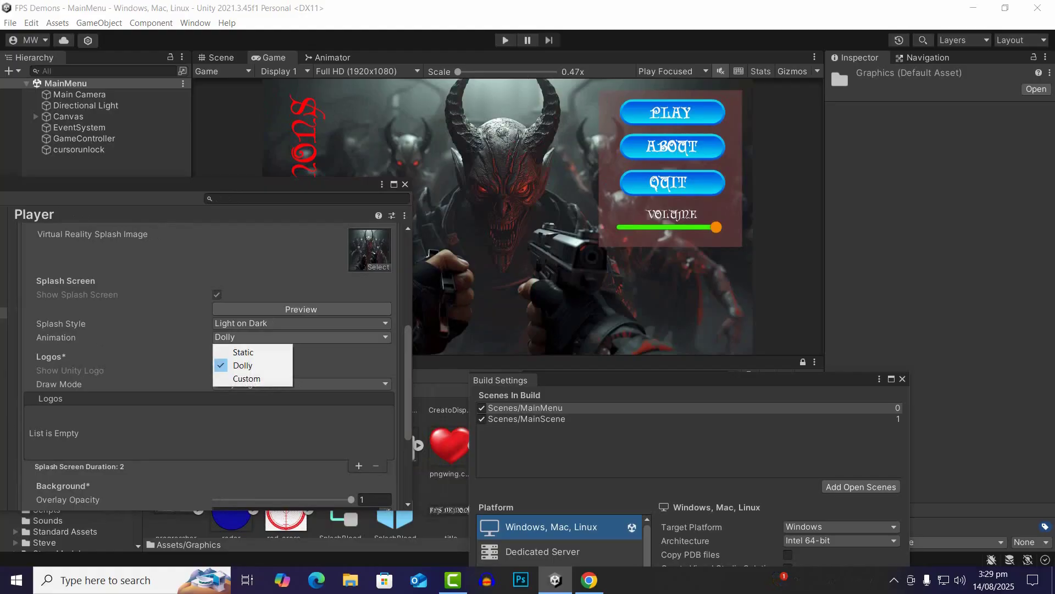
key("Escape")
left_click(302, 323)
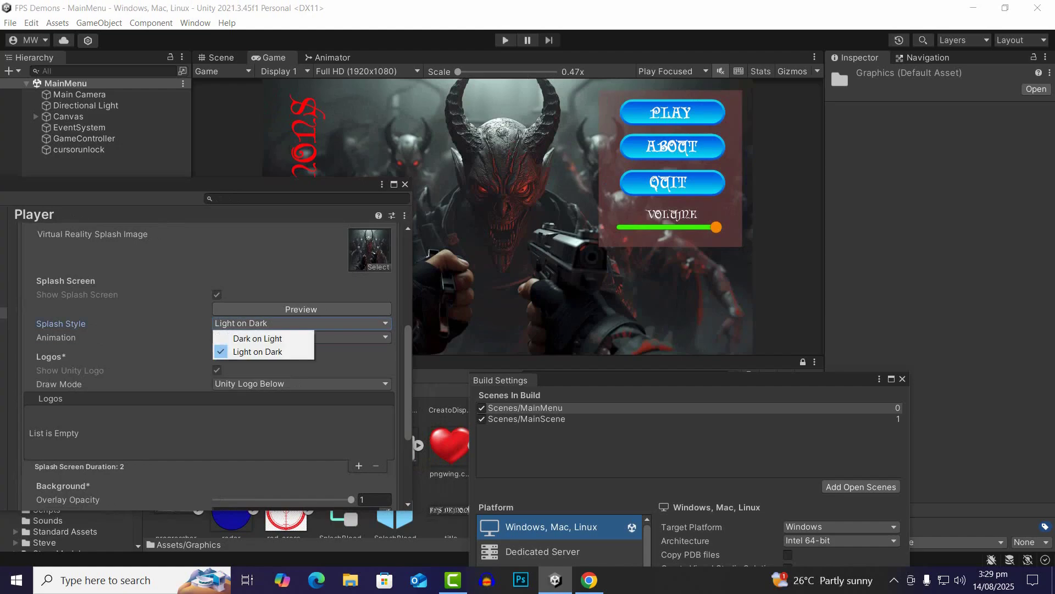
key("Escape")
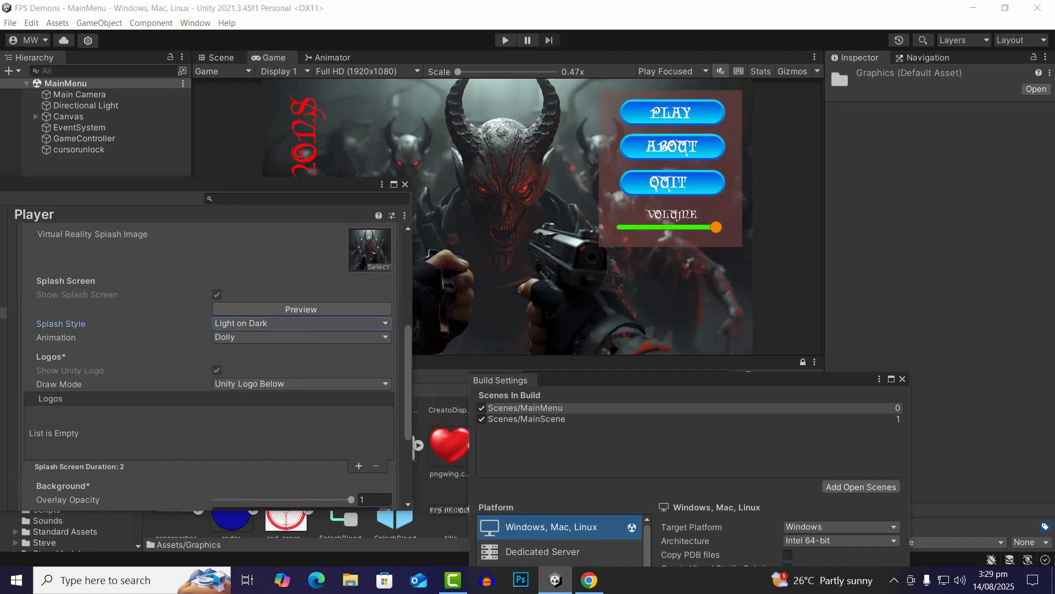
- Assign the Lucid_Orig image from the Graphics folder as the splash screen's Background Image
scroll(215, 365, "down", 3)
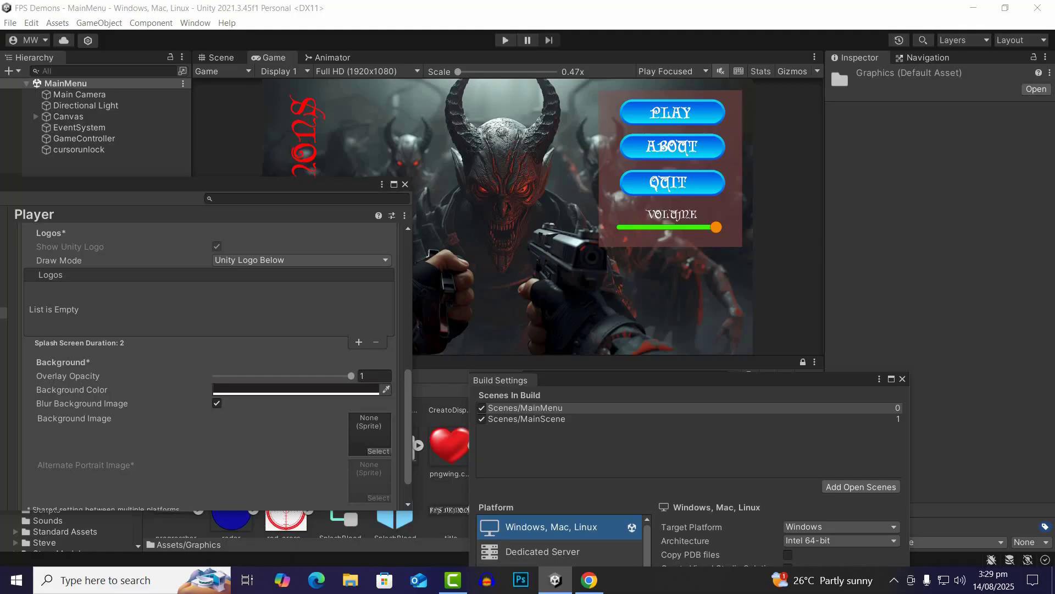
left_click_drag(275, 185, 796, 140)
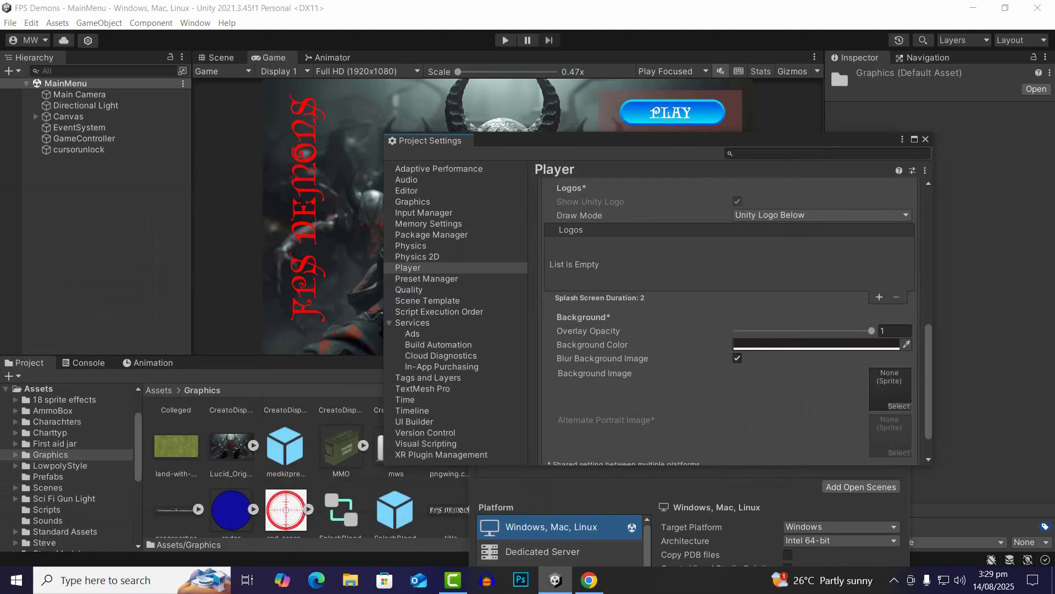
left_click_drag(231, 446, 887, 389)
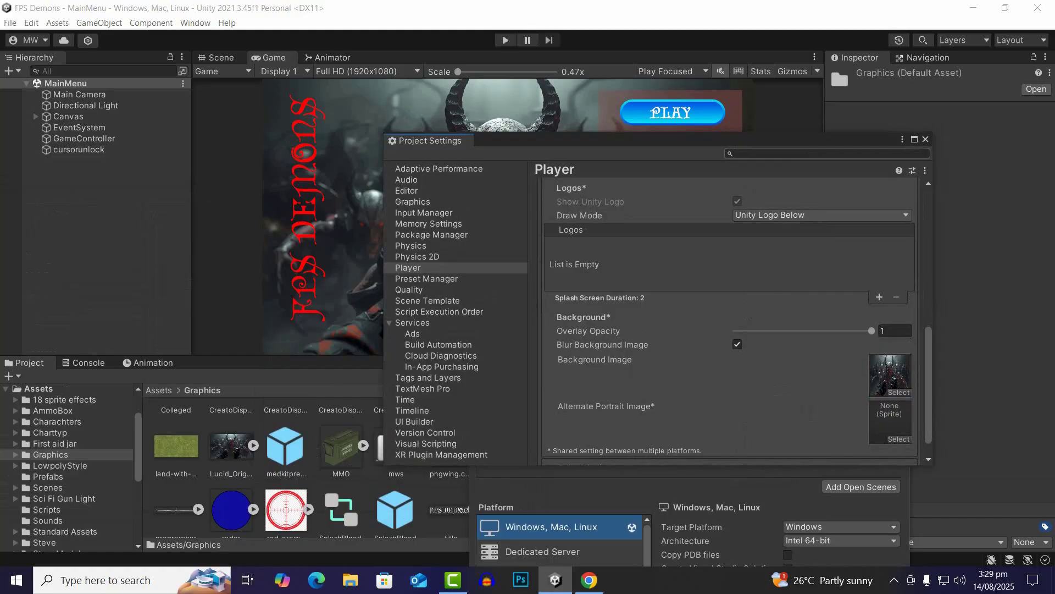
left_click_drag(759, 141, 449, 148)
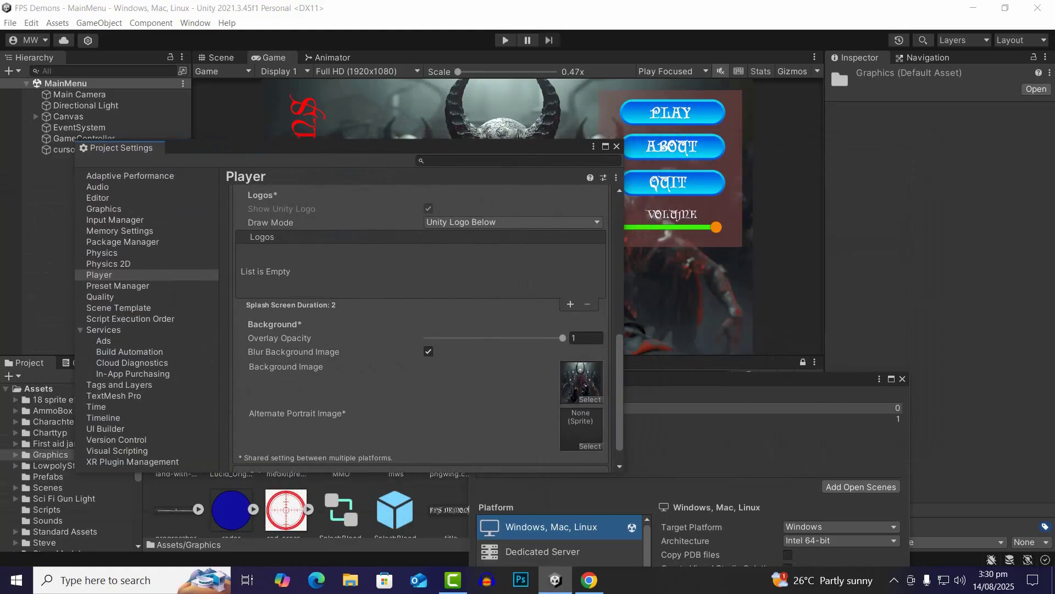
- Try the All Sequential draw mode for the splash logos, then restore Unity Logo Below
scroll(421, 330, "down", 1)
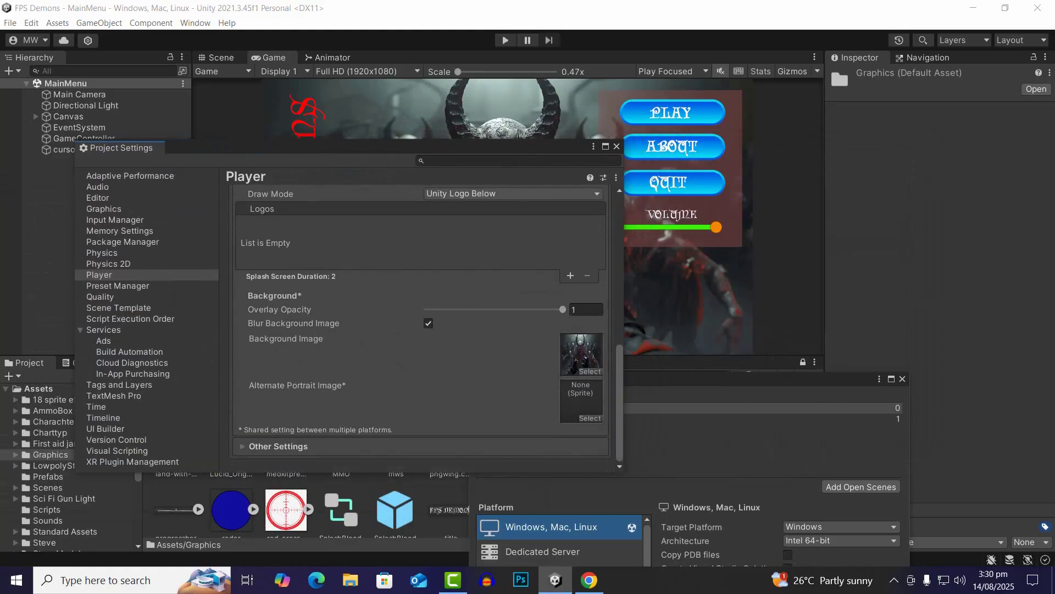
scroll(420, 330, "up", 7)
scroll(420, 330, "down", 4)
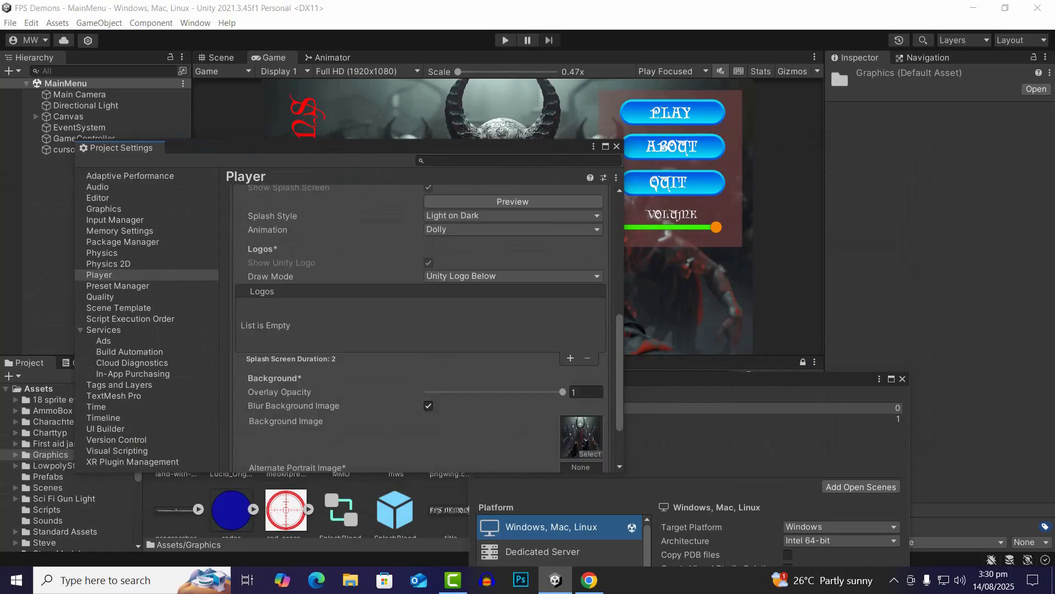
left_click(514, 276)
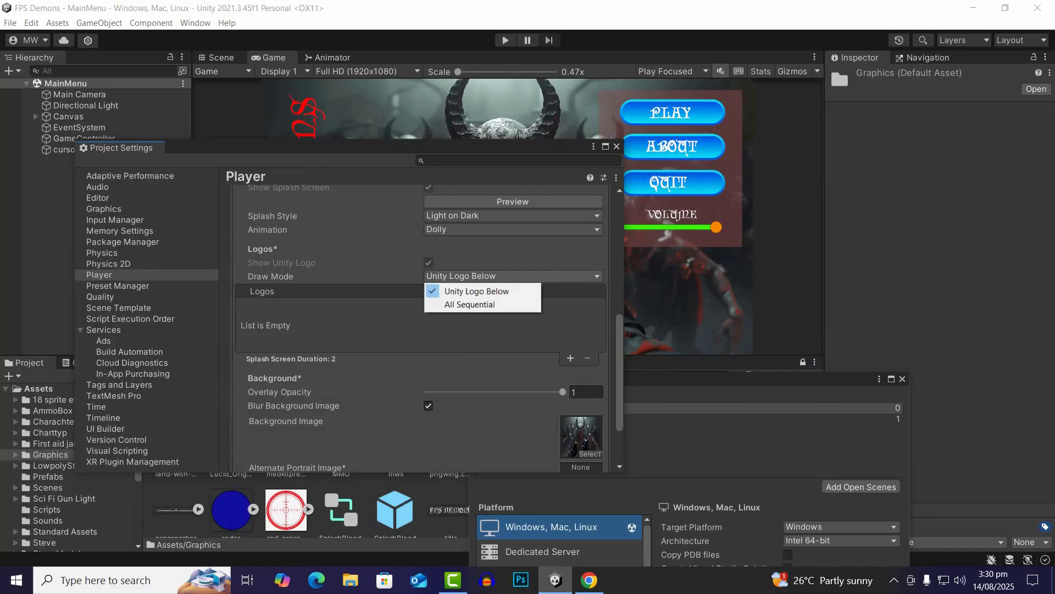
key("Escape")
left_click(513, 276)
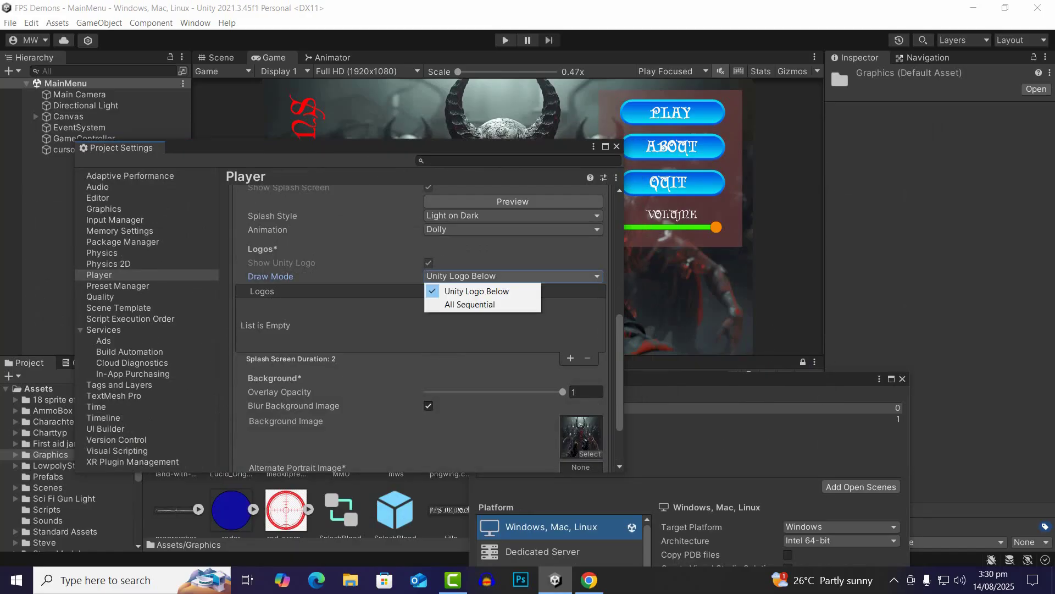
left_click(471, 304)
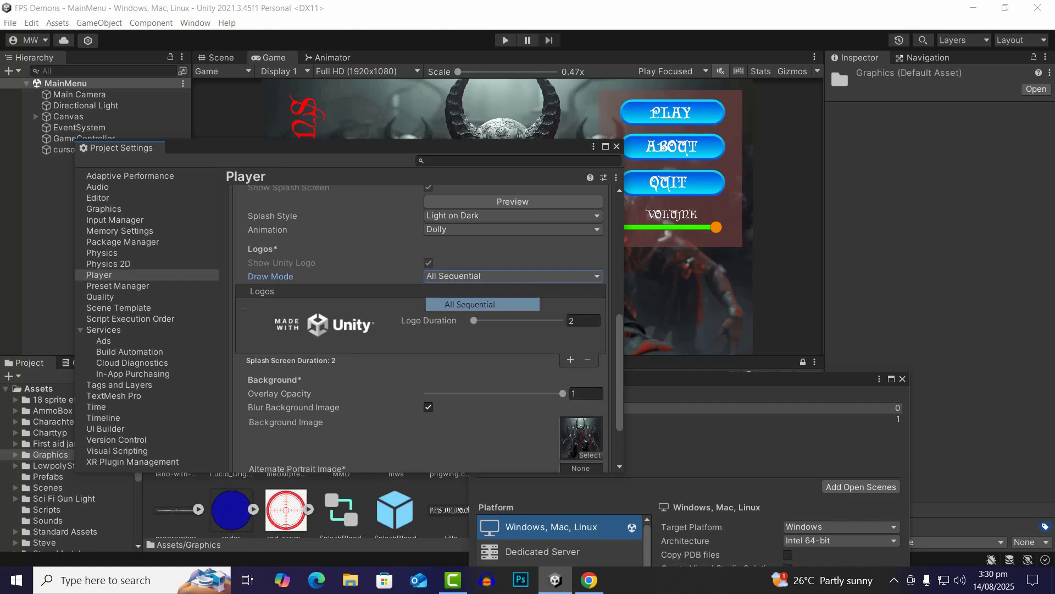
left_click(485, 276)
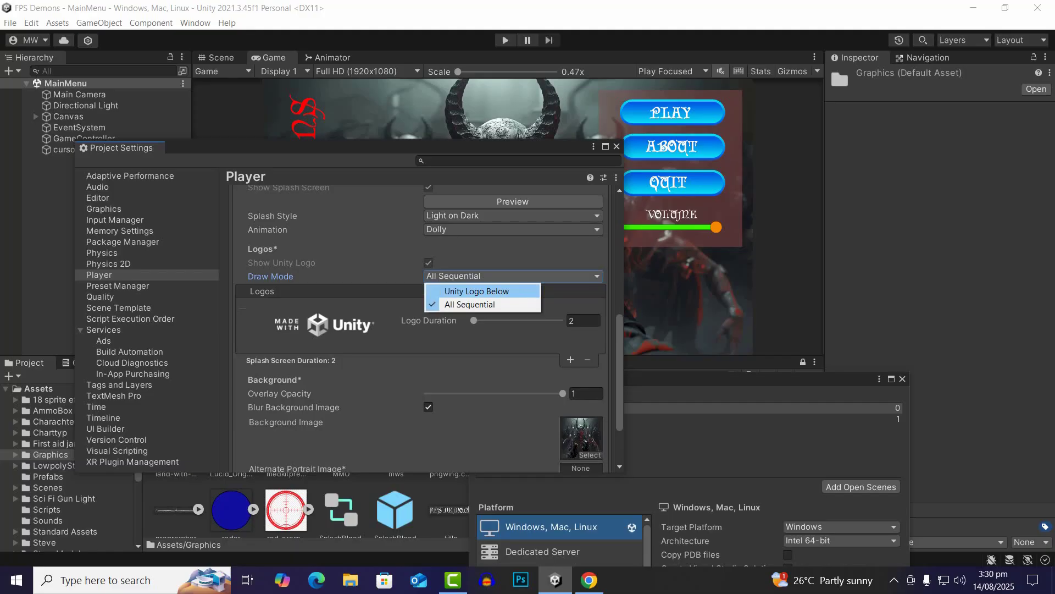
left_click(477, 291)
left_click(486, 276)
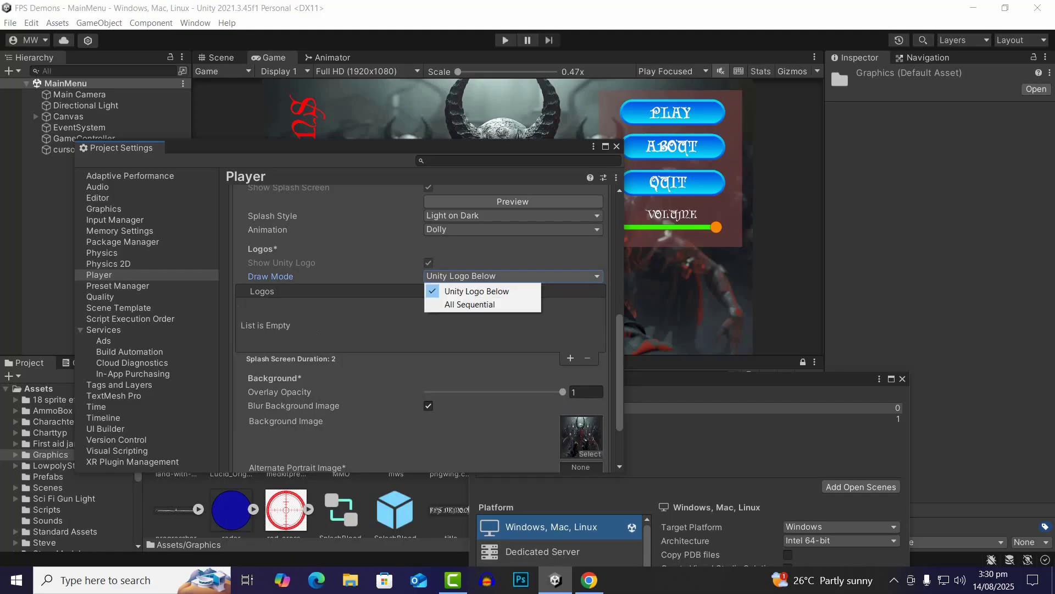
key("Escape")
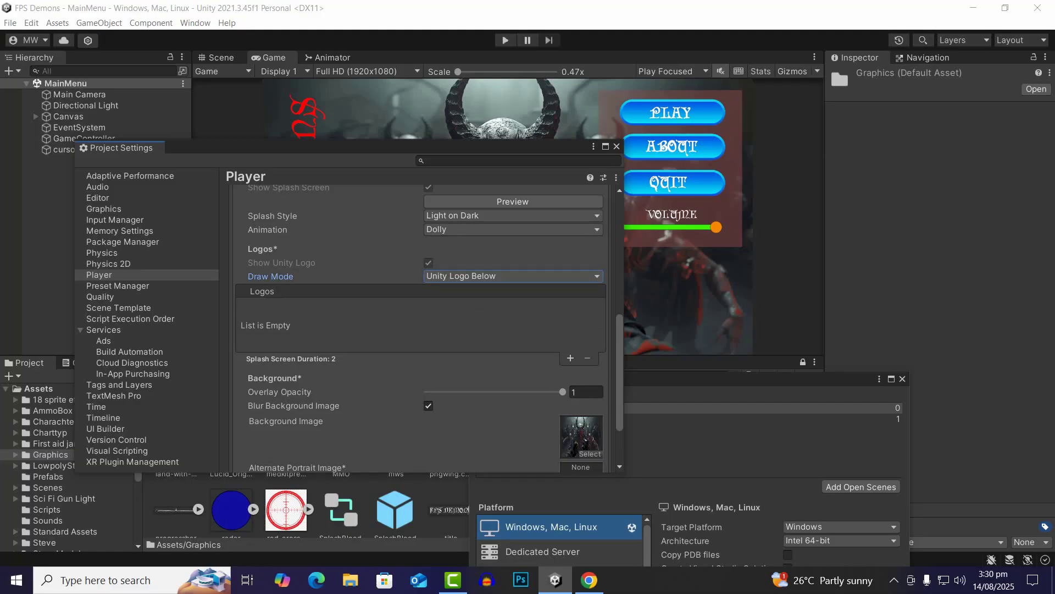
- Examine the splash screen, logo and background options in the Splash Image settings
scroll(424, 328, "up", 2)
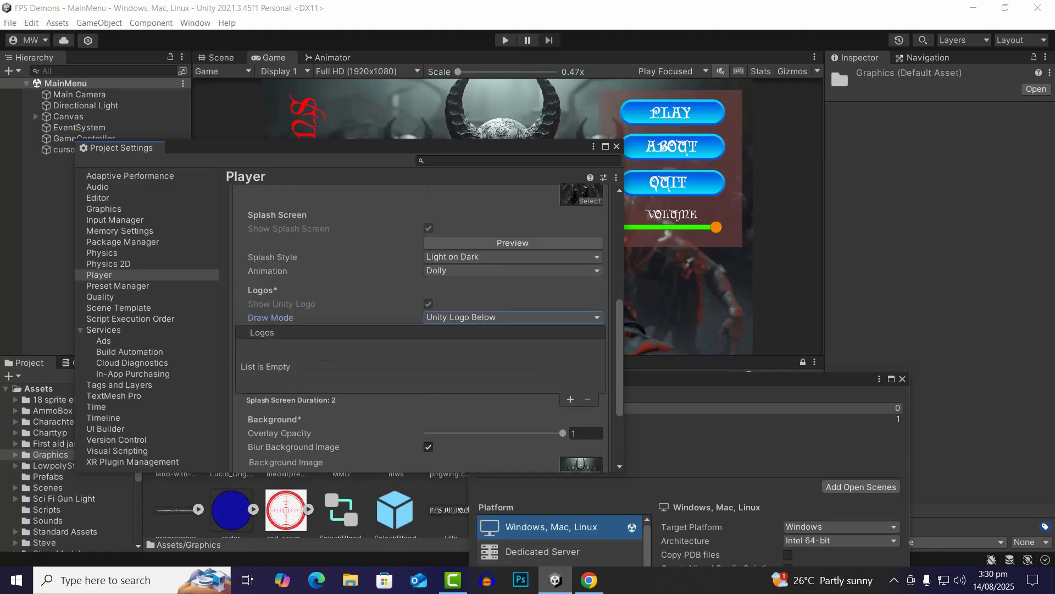
scroll(423, 328, "down", 5)
scroll(423, 328, "up", 5)
scroll(424, 328, "up", 3)
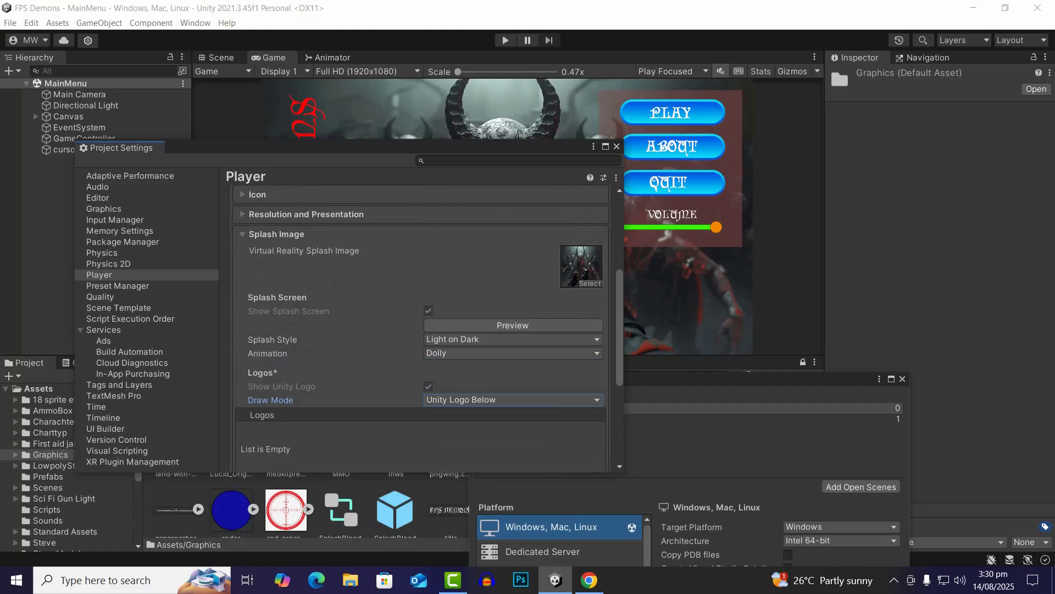
scroll(424, 328, "up", 3)
scroll(423, 328, "down", 5)
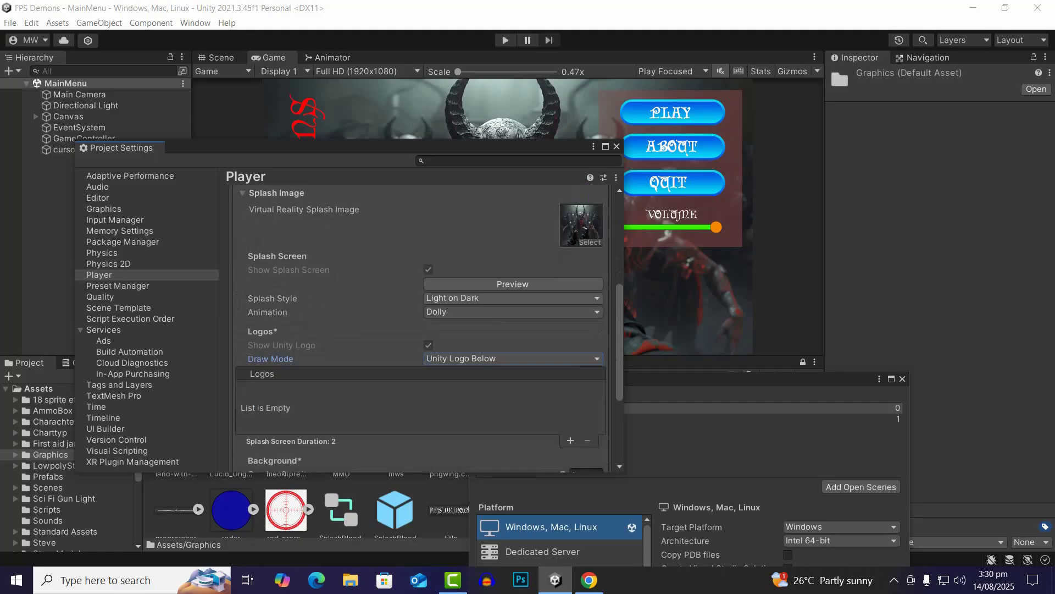
scroll(424, 329, "down", 5)
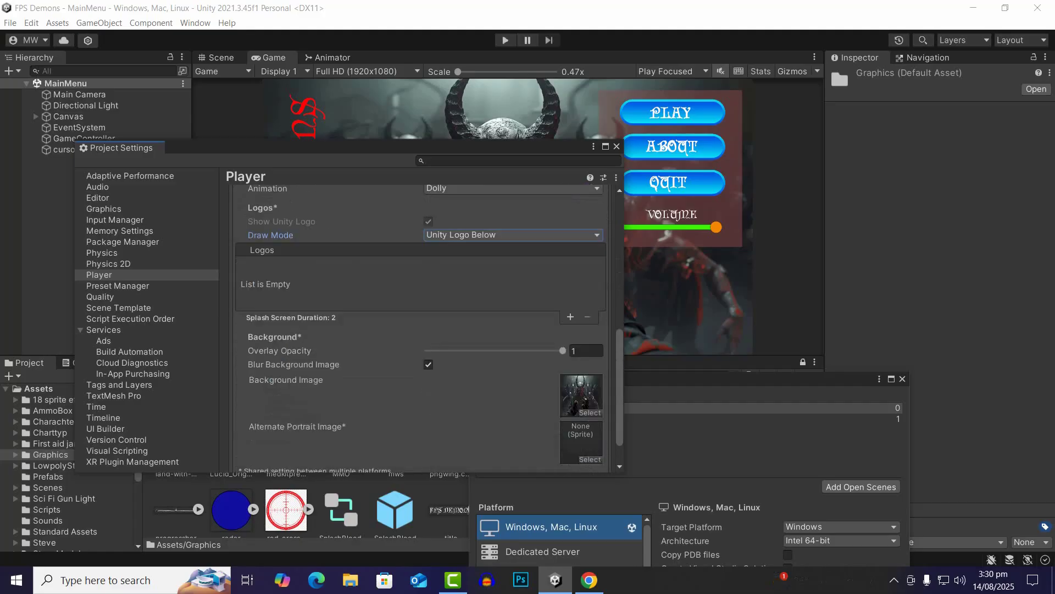
scroll(423, 328, "down", 2)
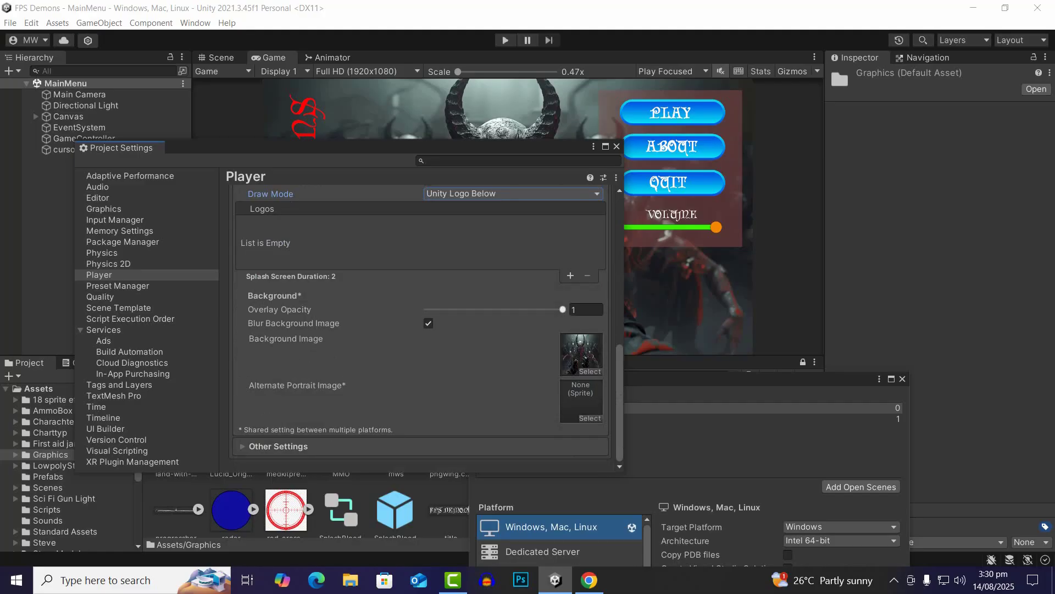
- Add a splash logo using the title image from the Graphics folder and set its Logo Duration to 5
scroll(423, 328, "up", 4)
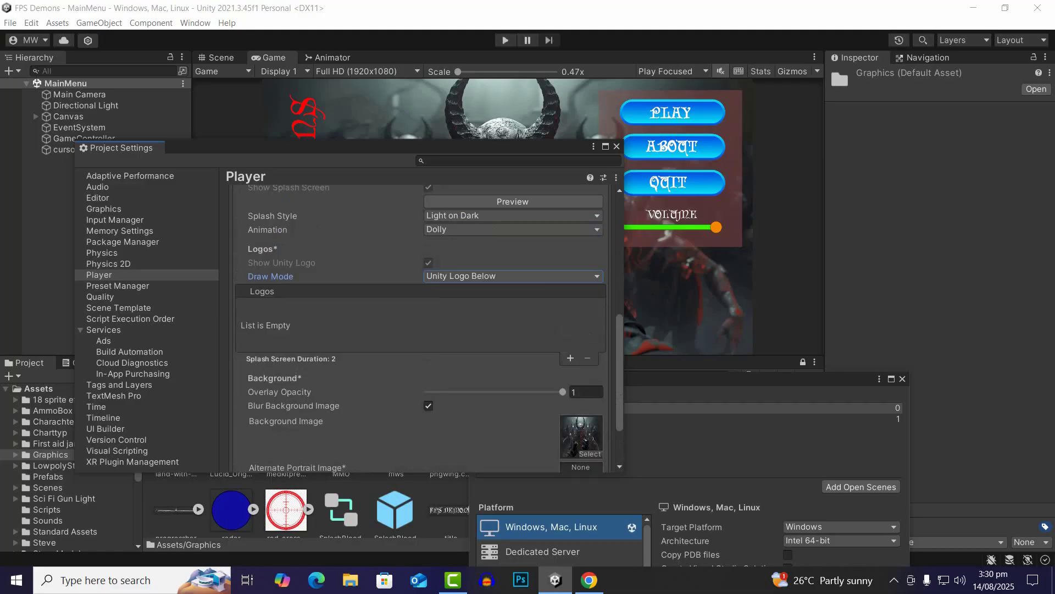
left_click(571, 358)
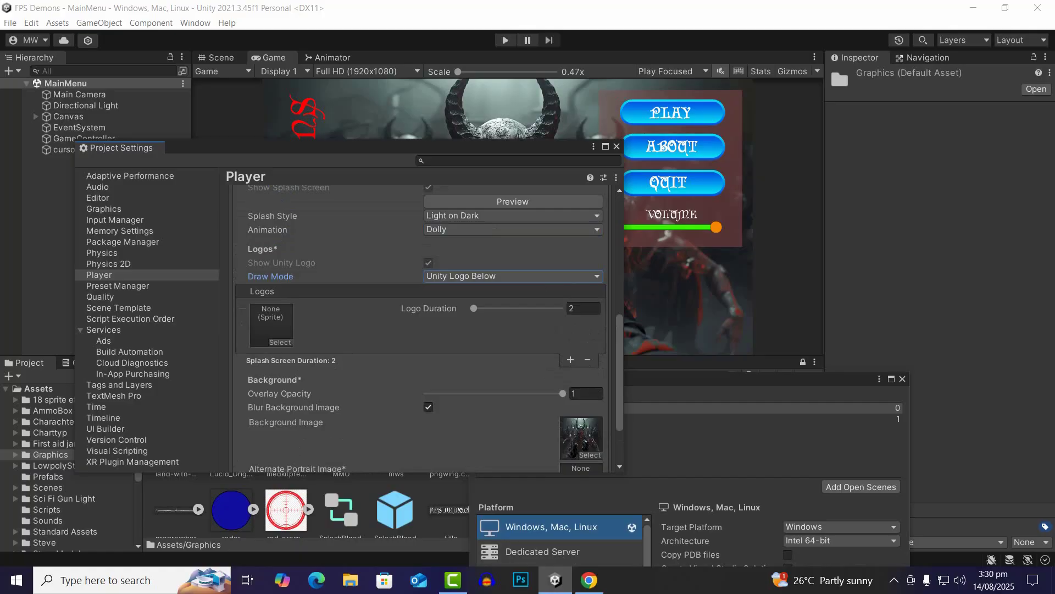
scroll(450, 509, "down", 1)
left_click_drag(450, 499, 271, 325)
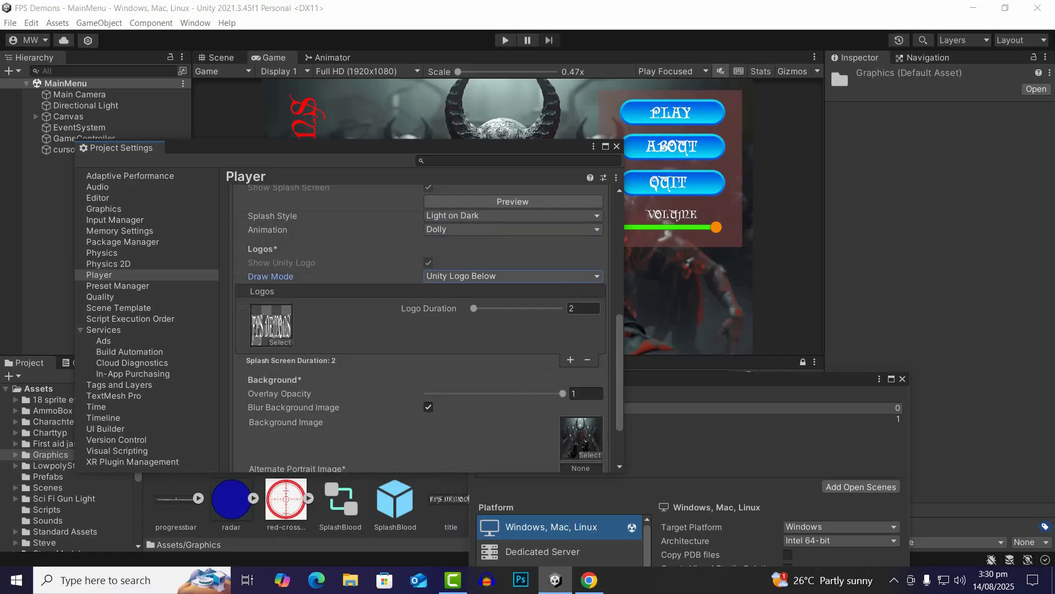
left_click(583, 308)
type("5")
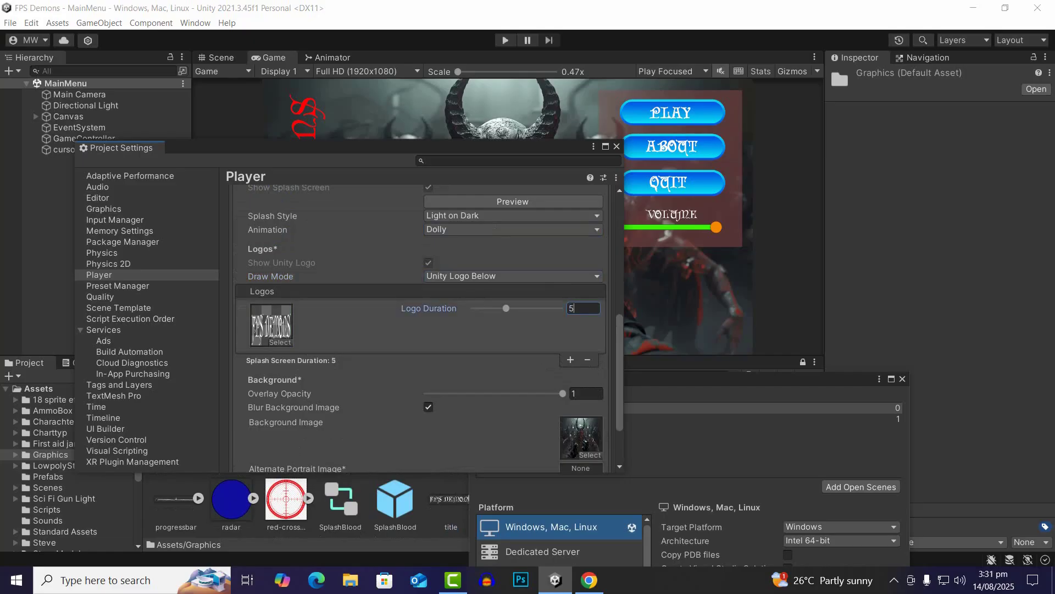
- Preview the splash screen with the added logo, moving the Project Settings window off the game view and back
left_click(513, 201)
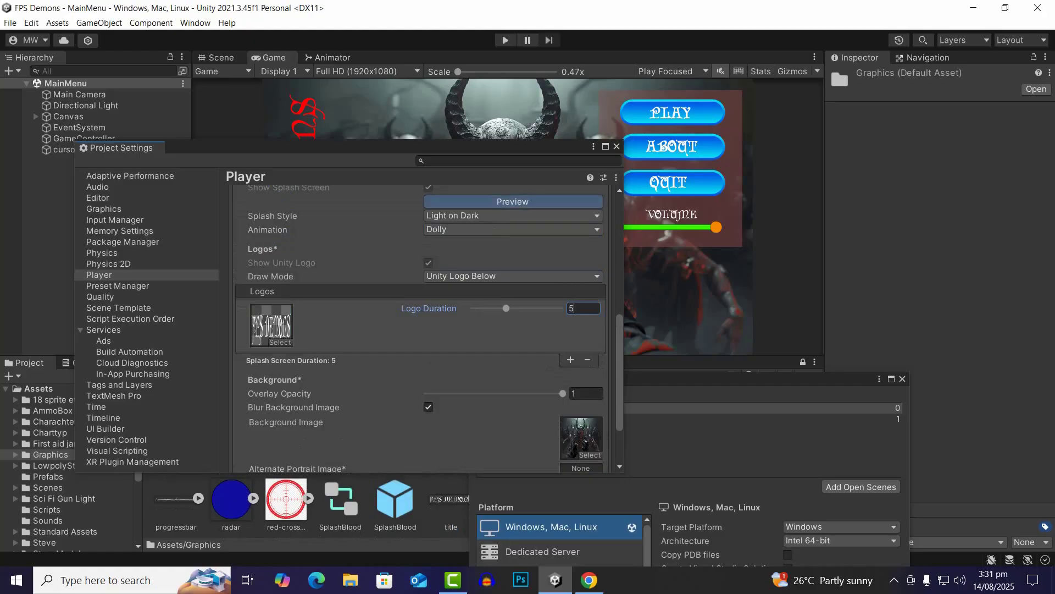
left_click_drag(495, 147, 196, 114)
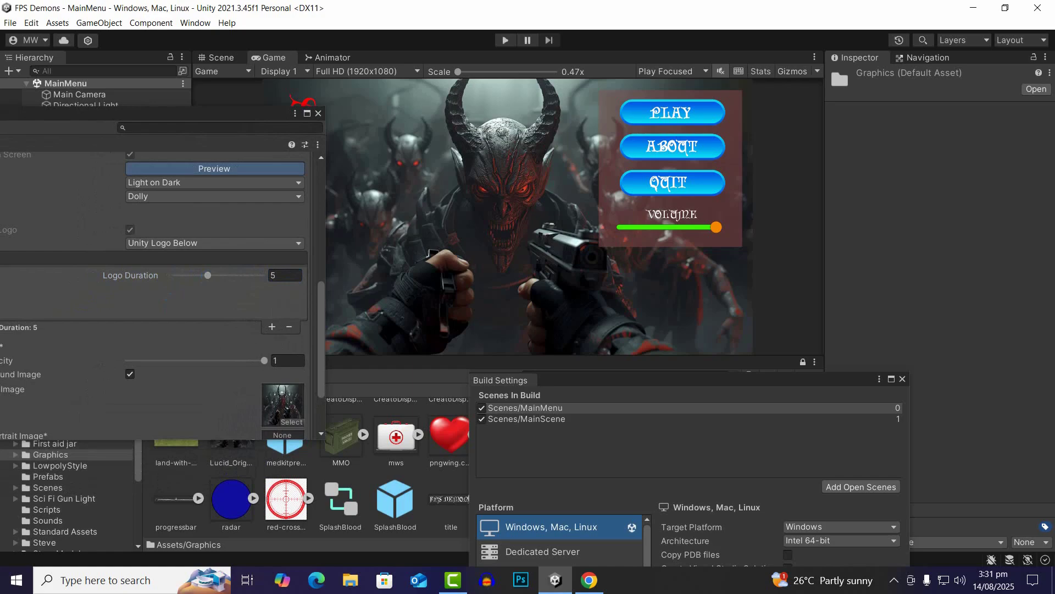
left_click(214, 168)
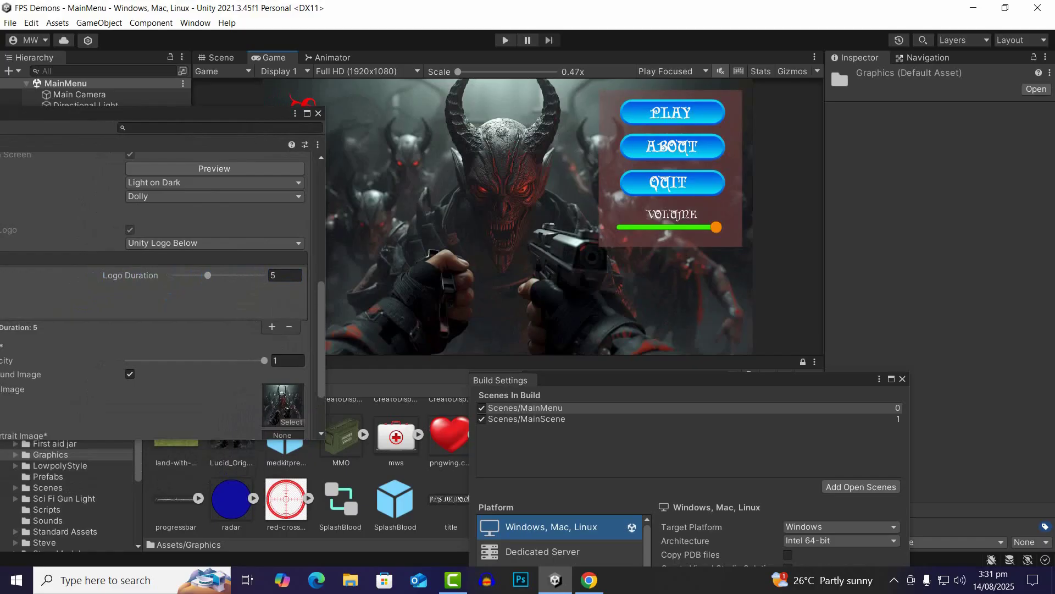
left_click_drag(165, 113, 768, 127)
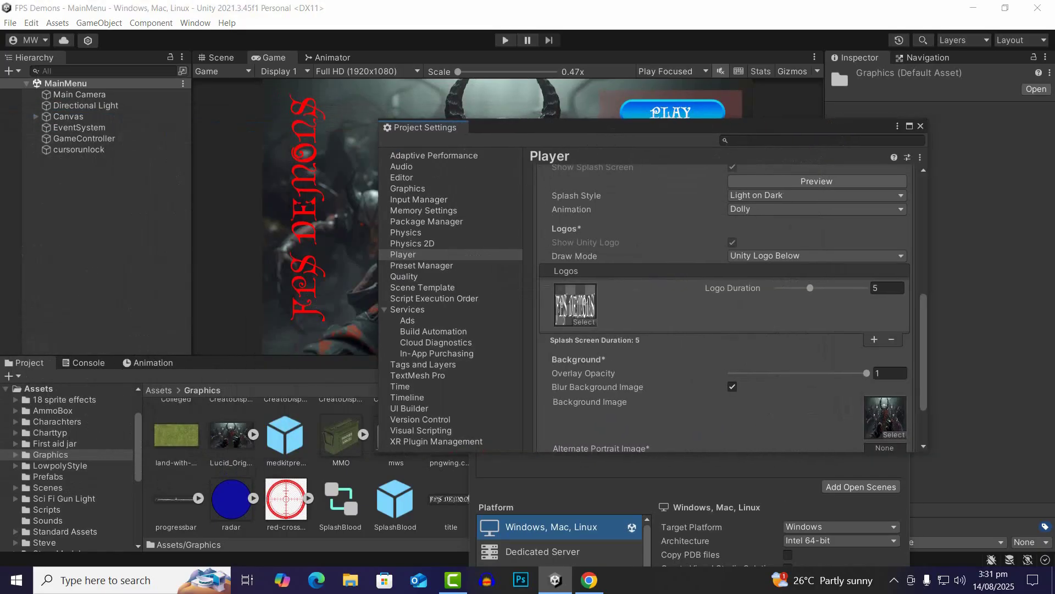
- Collapse the Splash Image settings and expand Other Settings for the Windows, Mac, Linux player
scroll(721, 308, "down", 3)
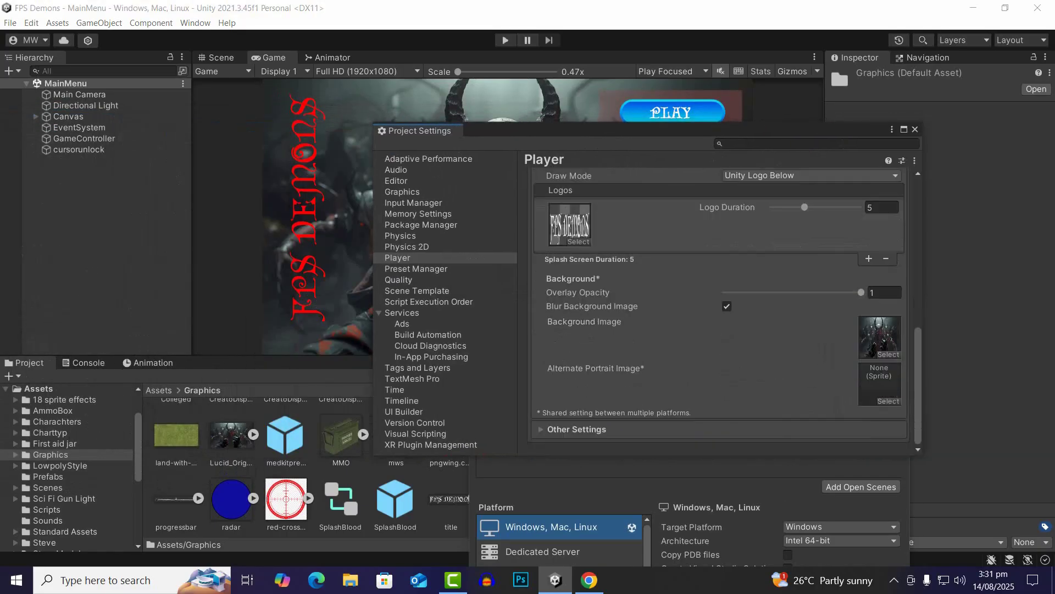
scroll(720, 308, "up", 10)
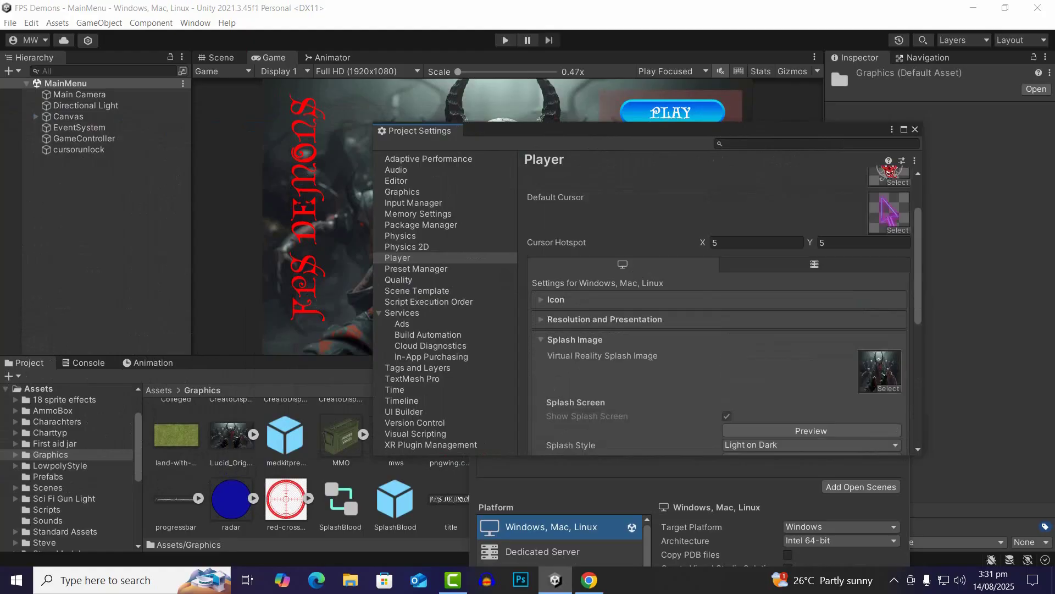
left_click(575, 340)
left_click(576, 430)
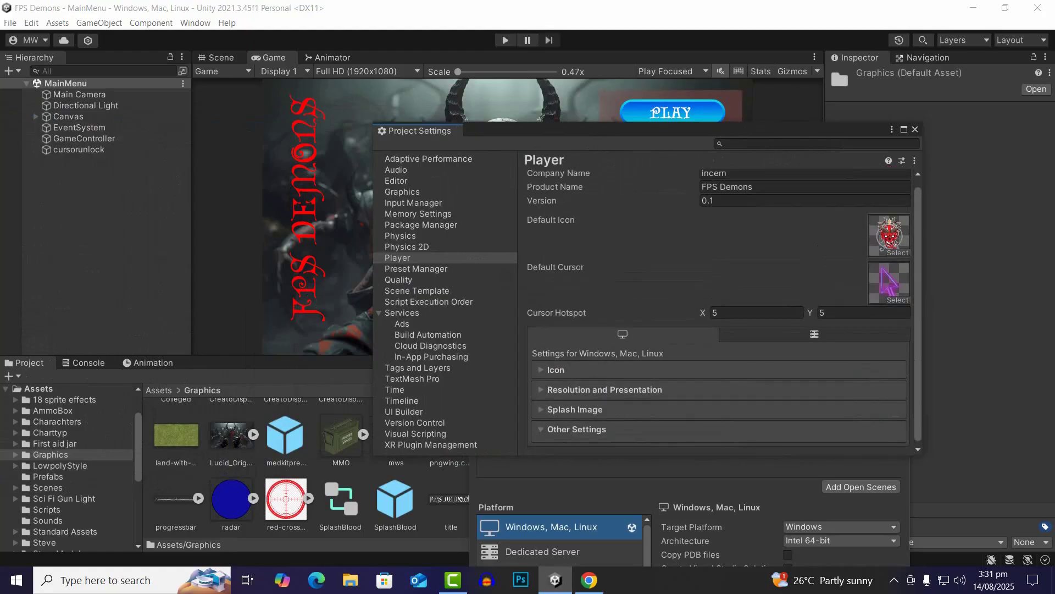
- Examine the rendering, Vulkan, Mac, configuration, shader, script compilation, optimization and stack trace options in Other Settings
scroll(577, 429, "down", 6)
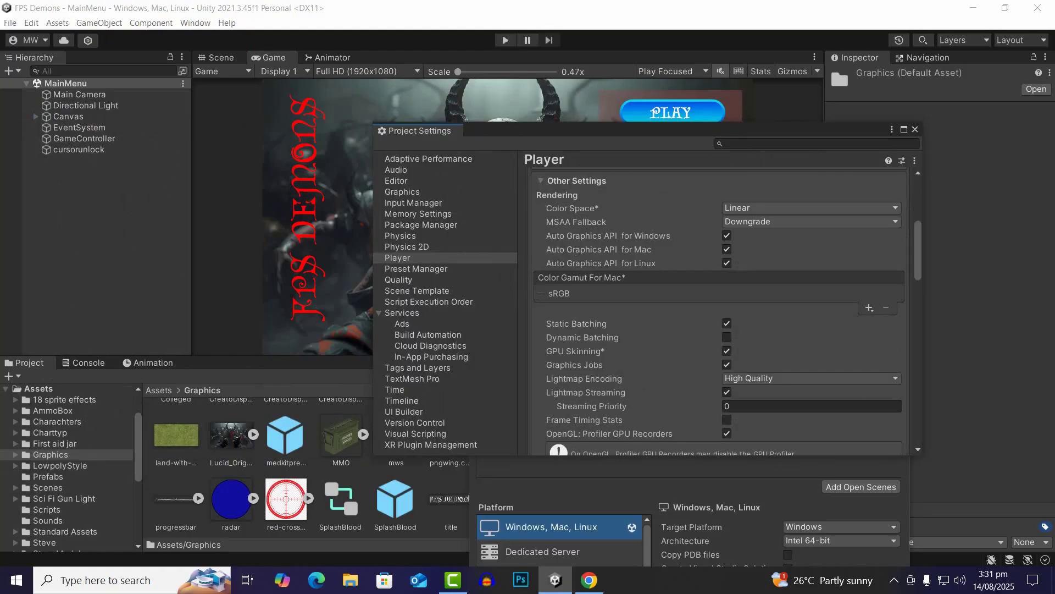
scroll(714, 308, "down", 3)
scroll(550, 278, "down", 7)
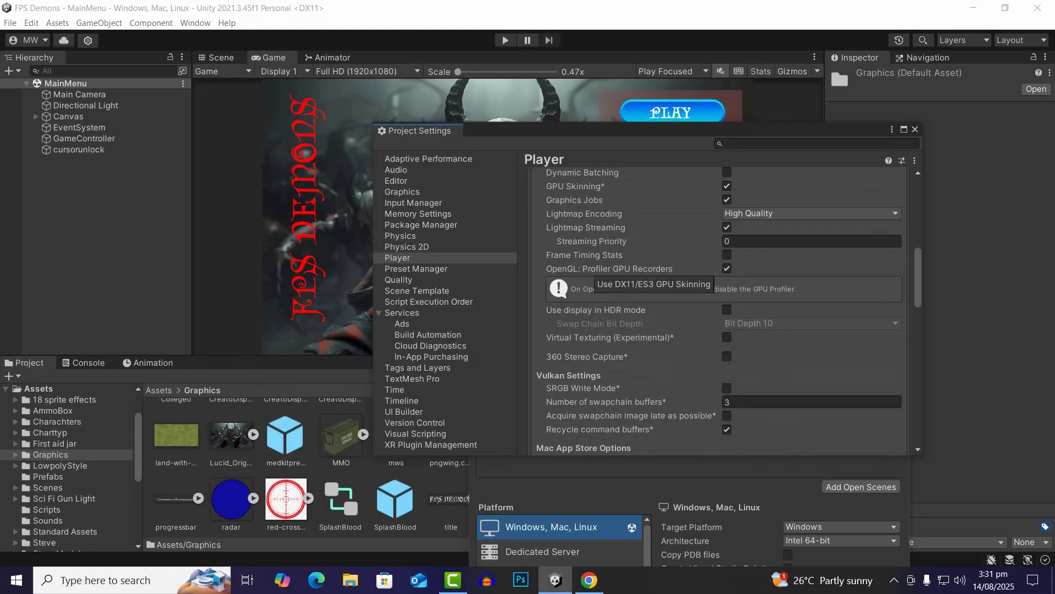
scroll(549, 277, "down", 4)
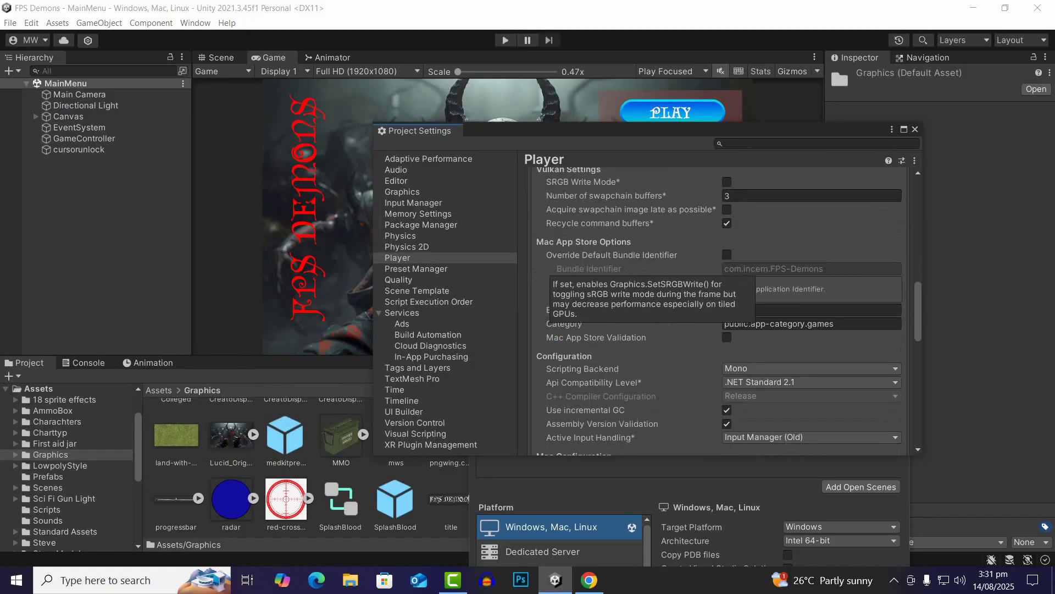
scroll(550, 278, "down", 5)
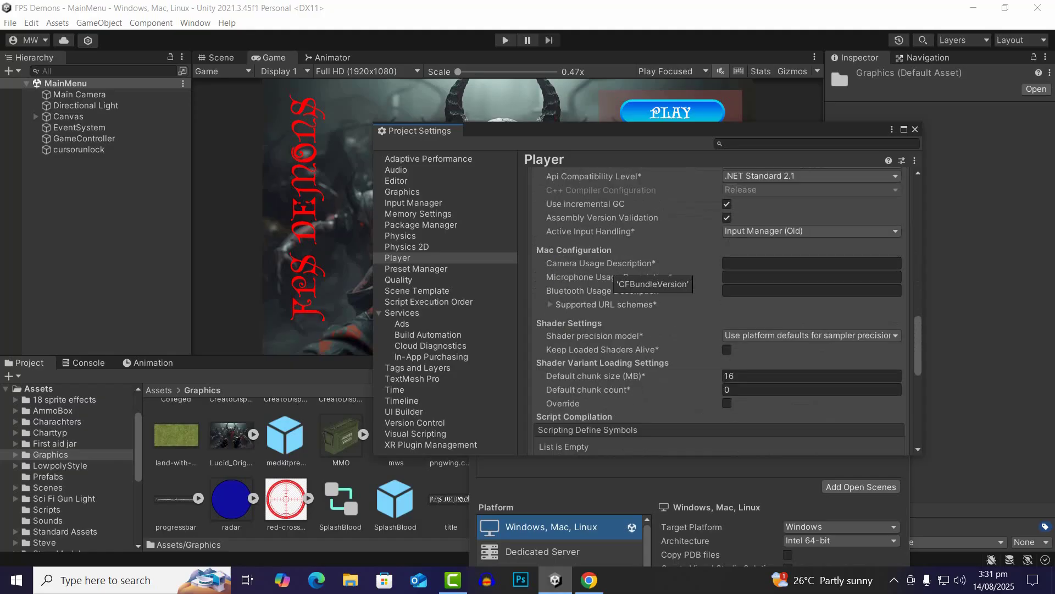
scroll(550, 278, "down", 4)
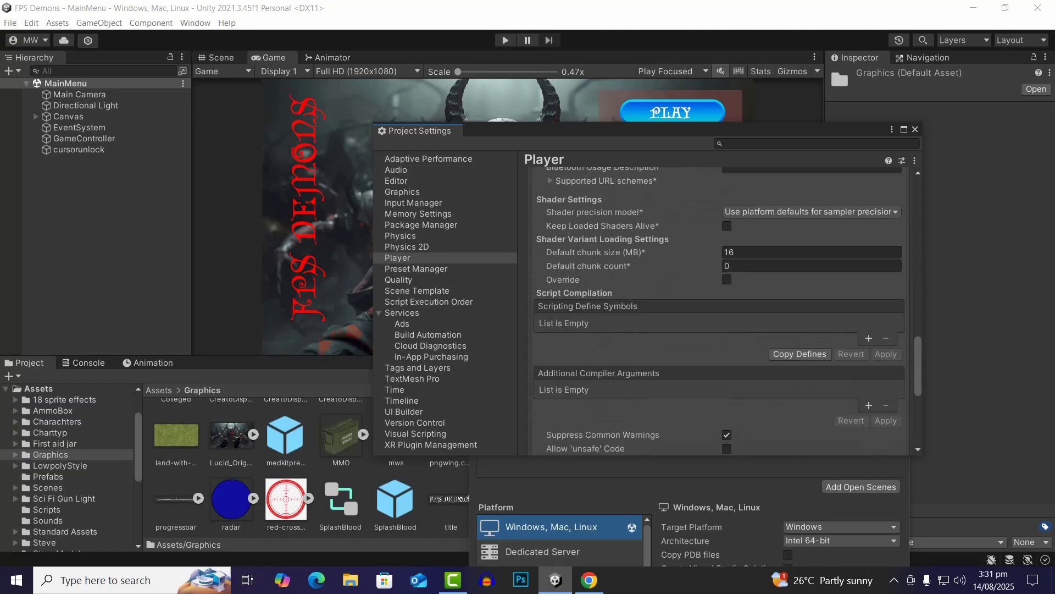
scroll(727, 310, "down", 5)
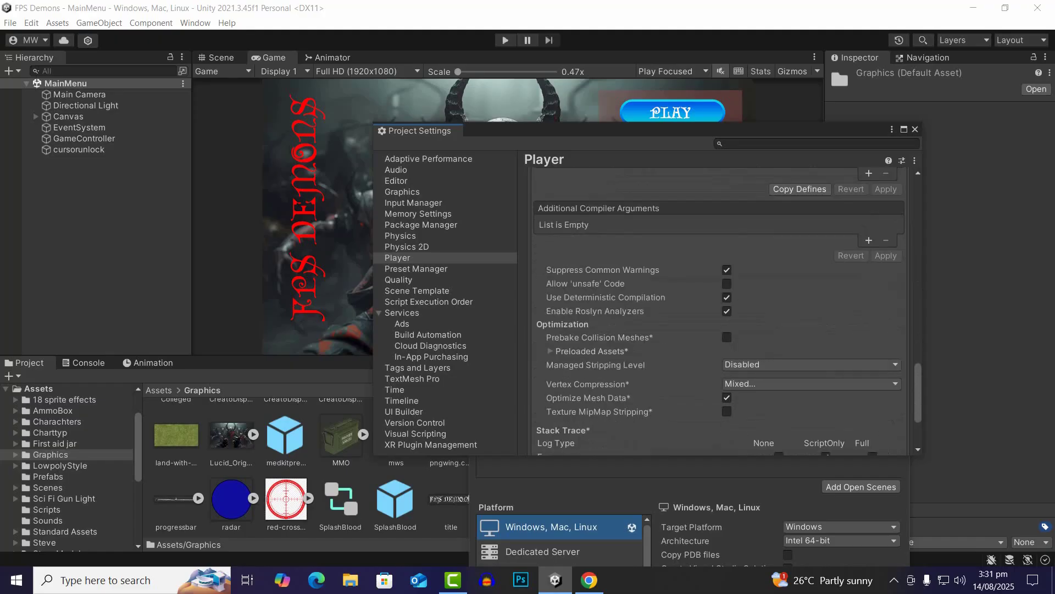
scroll(728, 310, "down", 4)
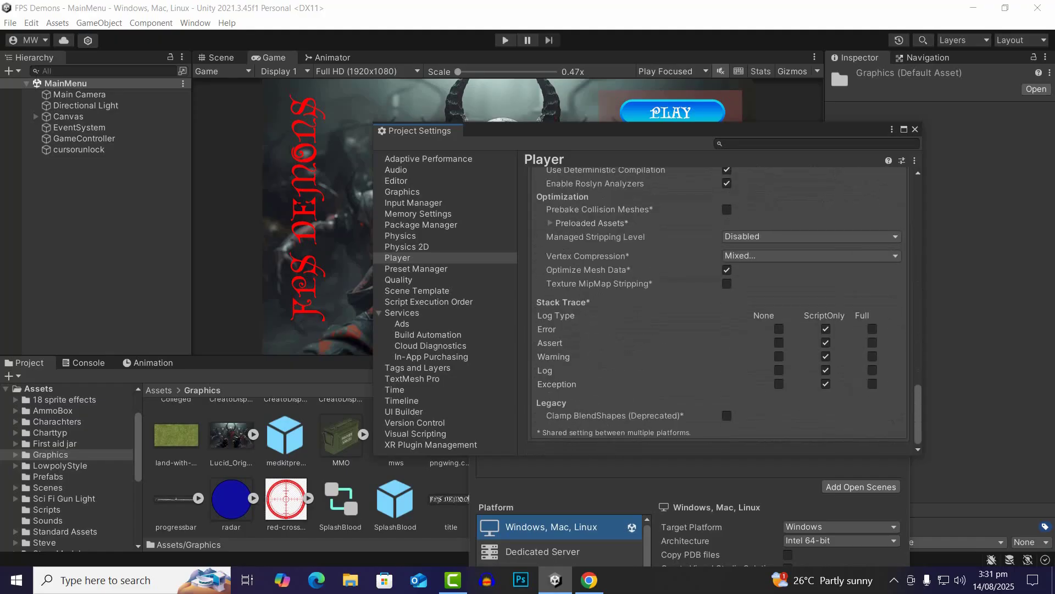
- Collapse the Other Settings section and close the Project Settings window
scroll(720, 308, "up", 15)
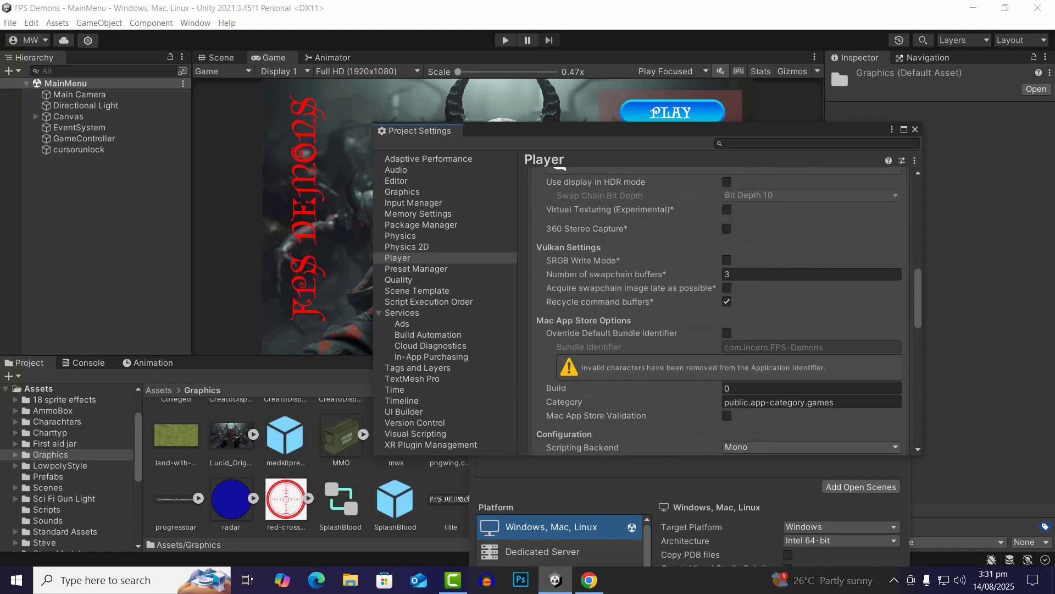
scroll(720, 308, "up", 10)
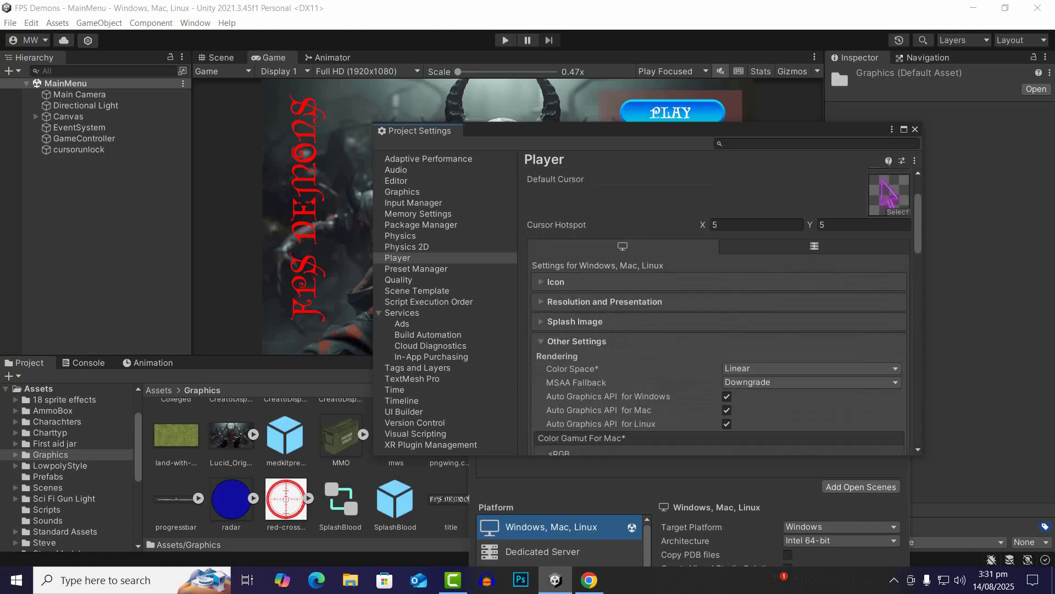
scroll(720, 308, "up", 2)
left_click(577, 383)
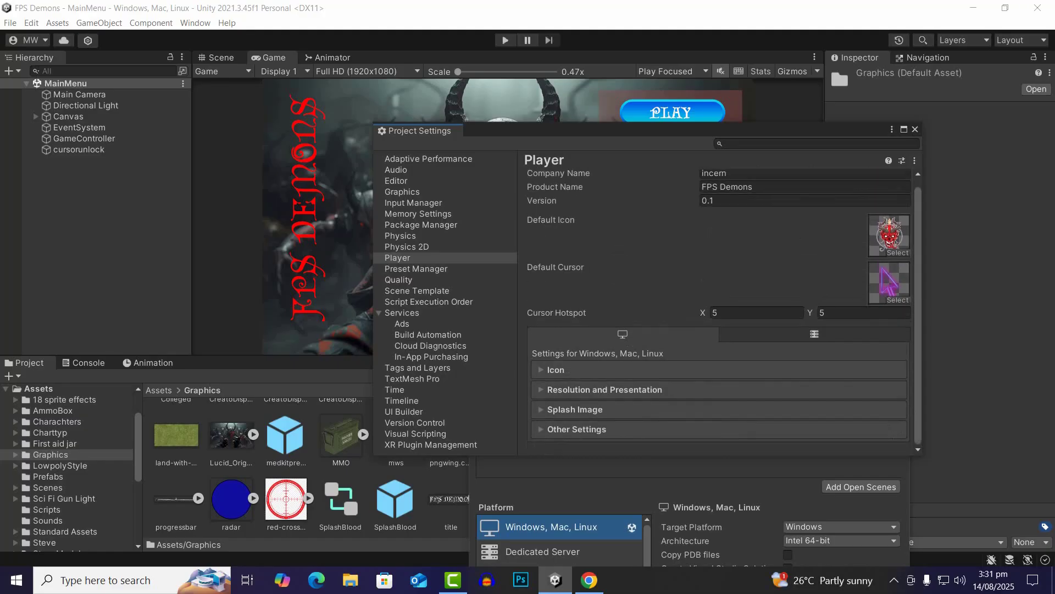
left_click(916, 129)
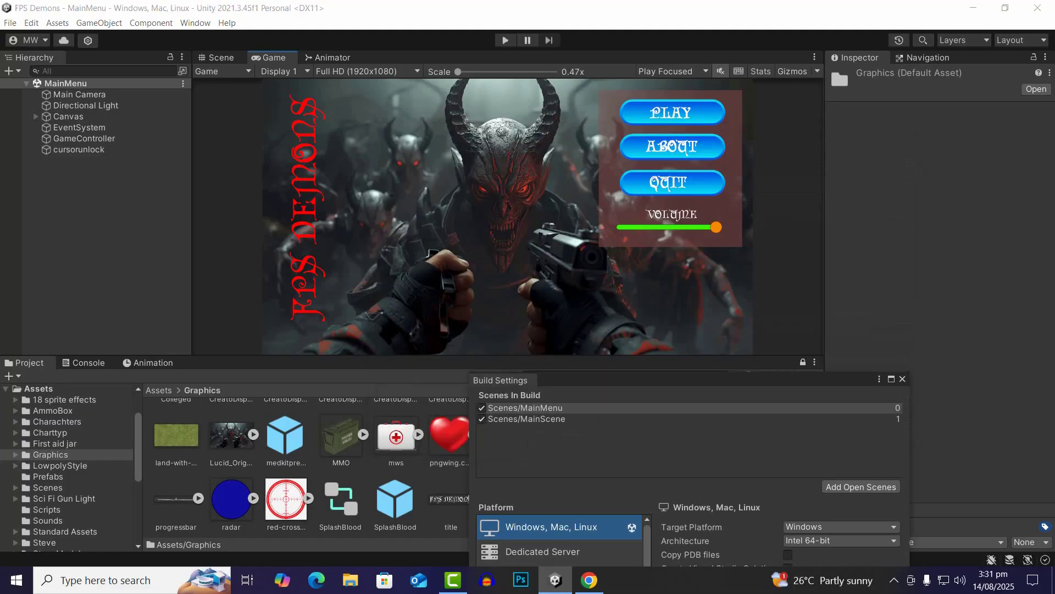
- Build the game for Windows into a new folder named Build inside the FPS Demons project folder
left_click_drag(676, 379, 453, 90)
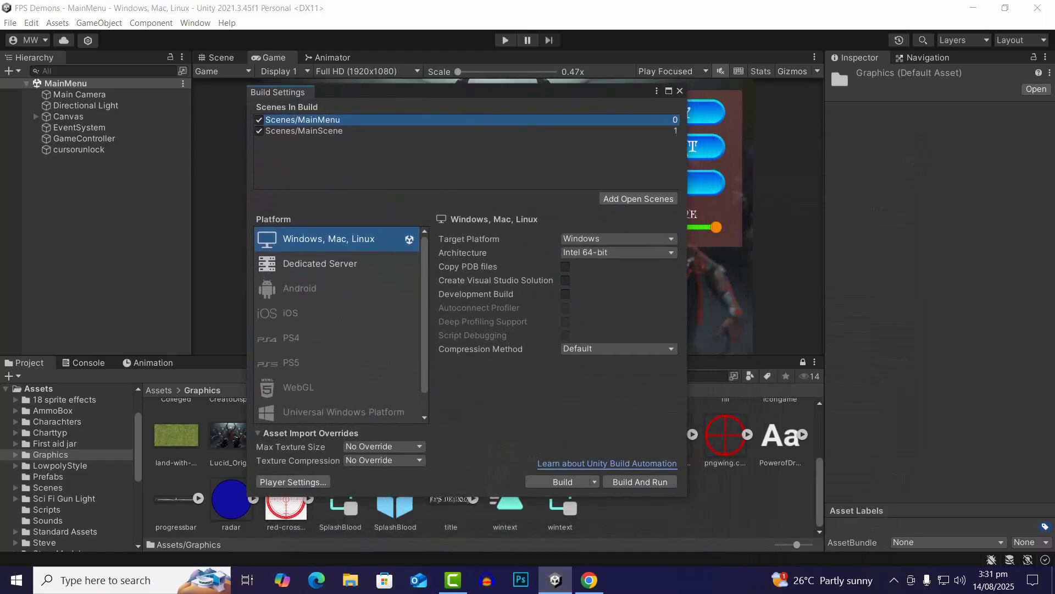
left_click(561, 481)
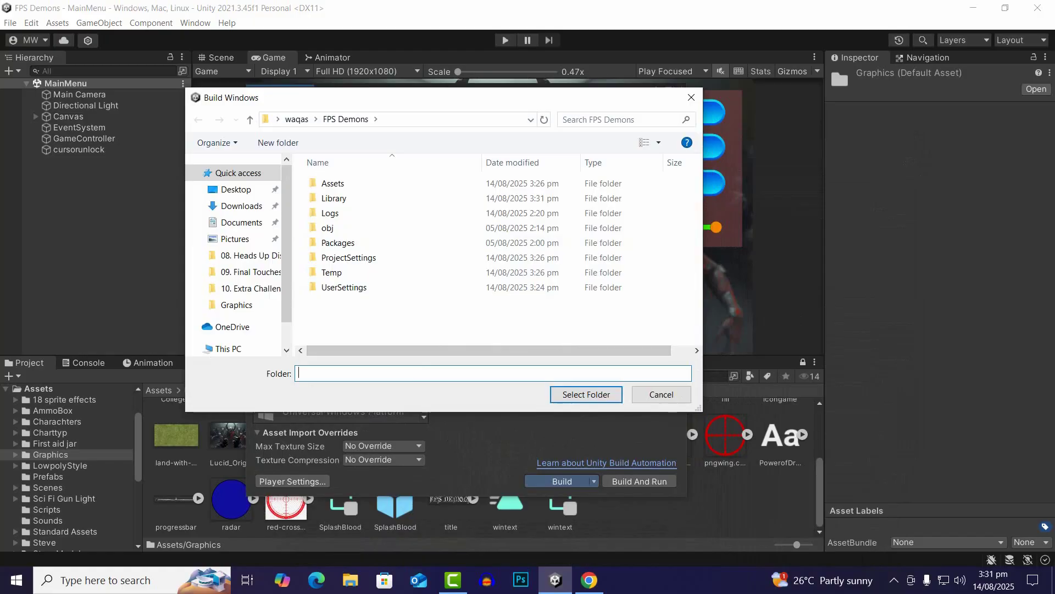
right_click(363, 317)
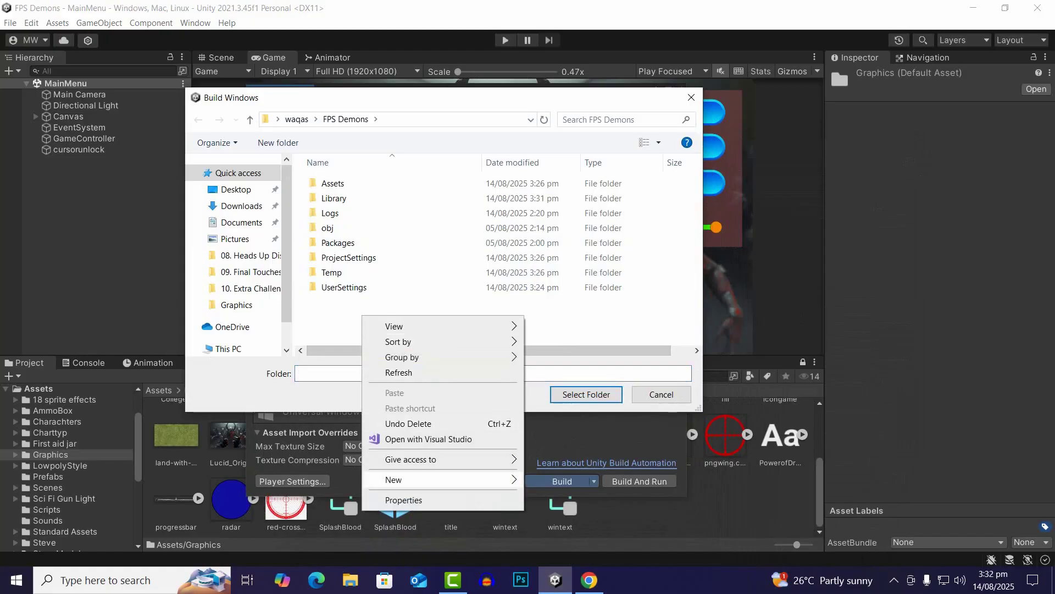
mouse_move(417, 479)
left_click(556, 481)
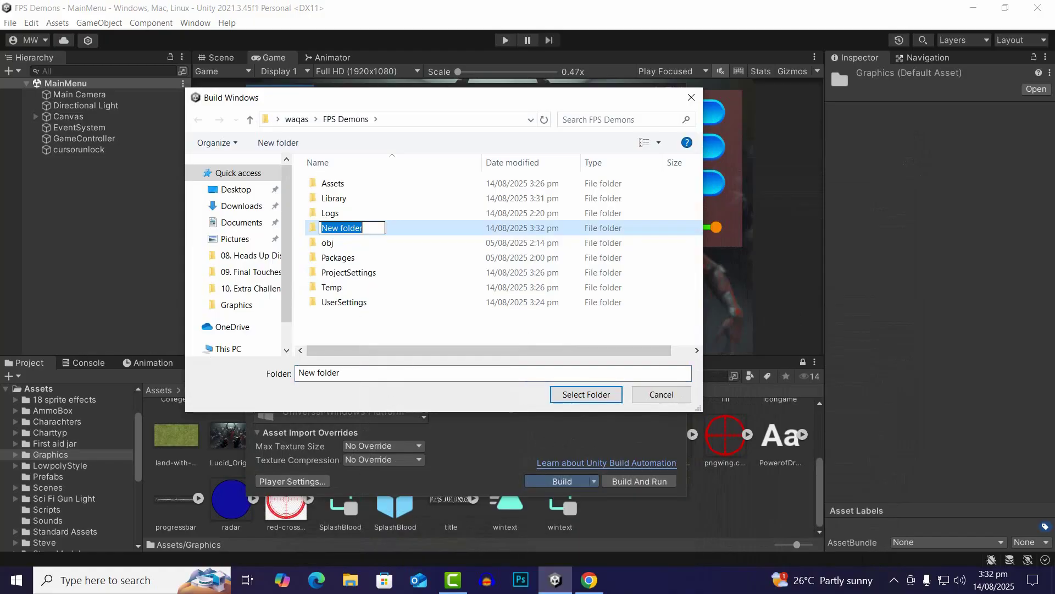
type("Build")
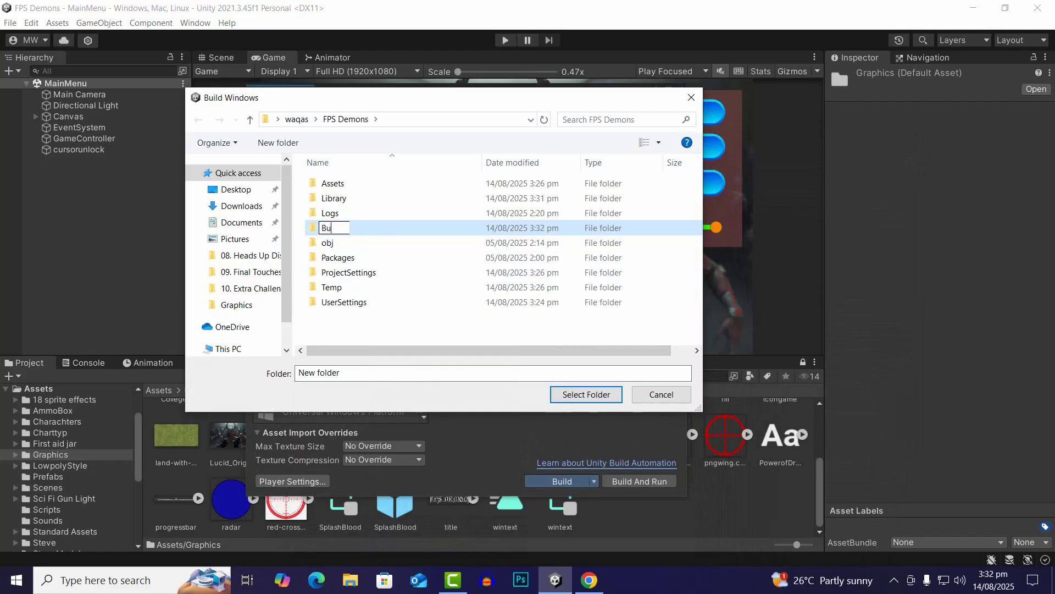
key("Return")
key("Return")
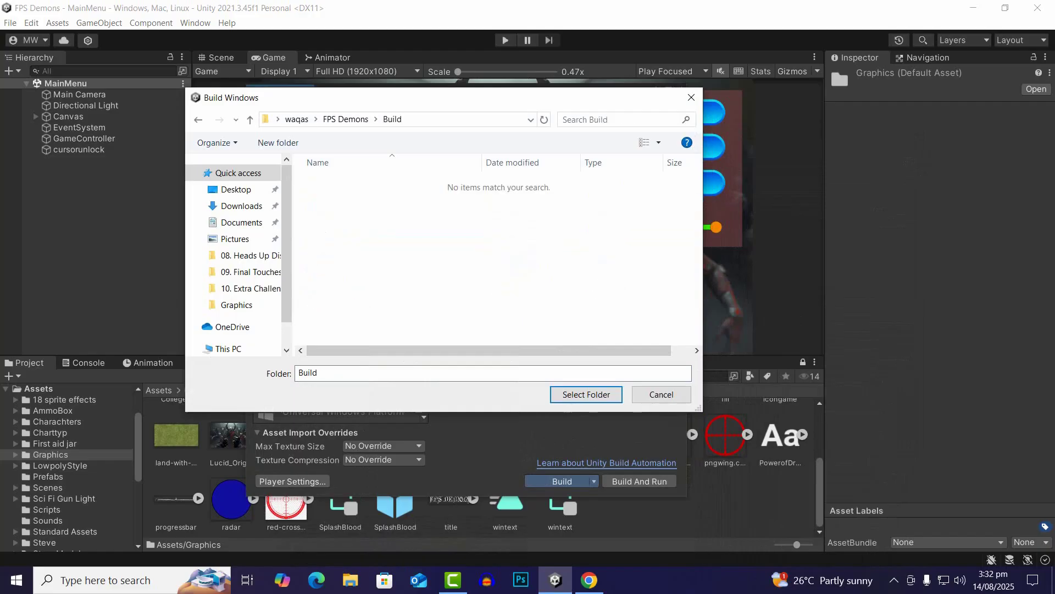
left_click(586, 394)
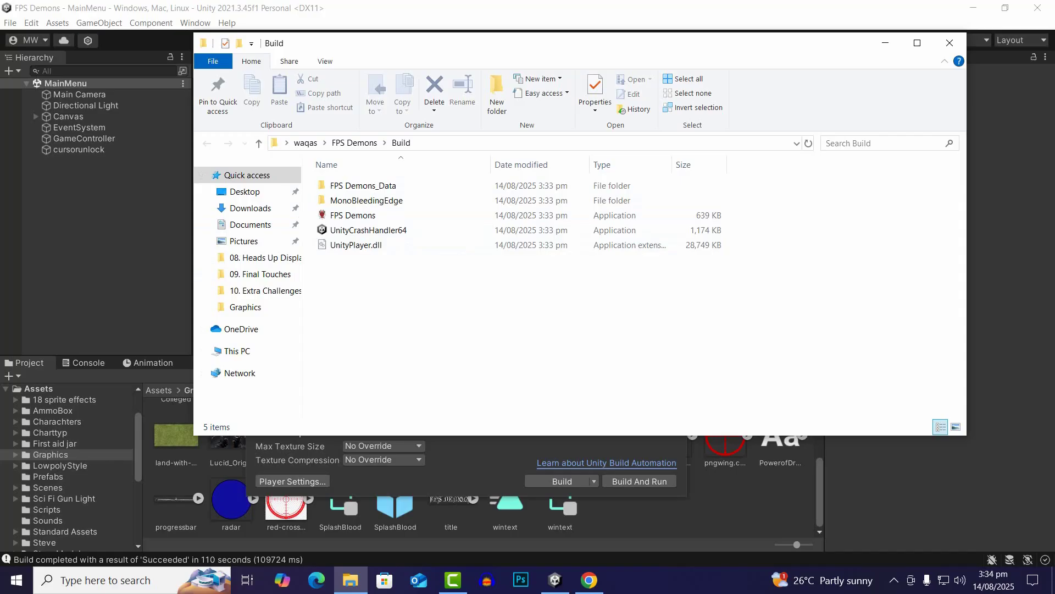
- Launch the built FPS Demons application and test its main menu by lowering the volume and visiting the About page
left_click_drag(440, 44, 426, 37)
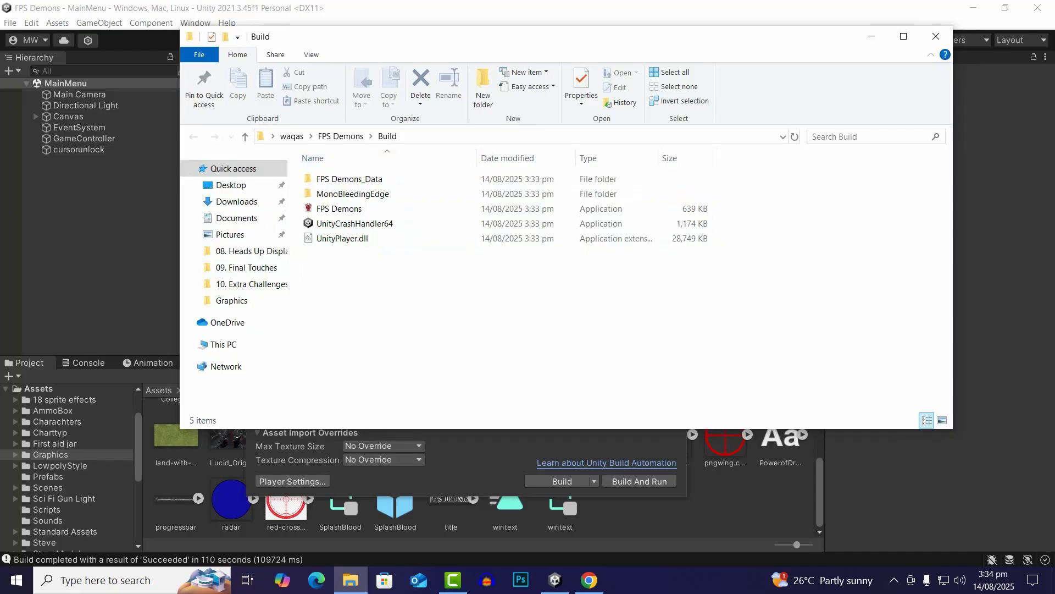
left_click(351, 209)
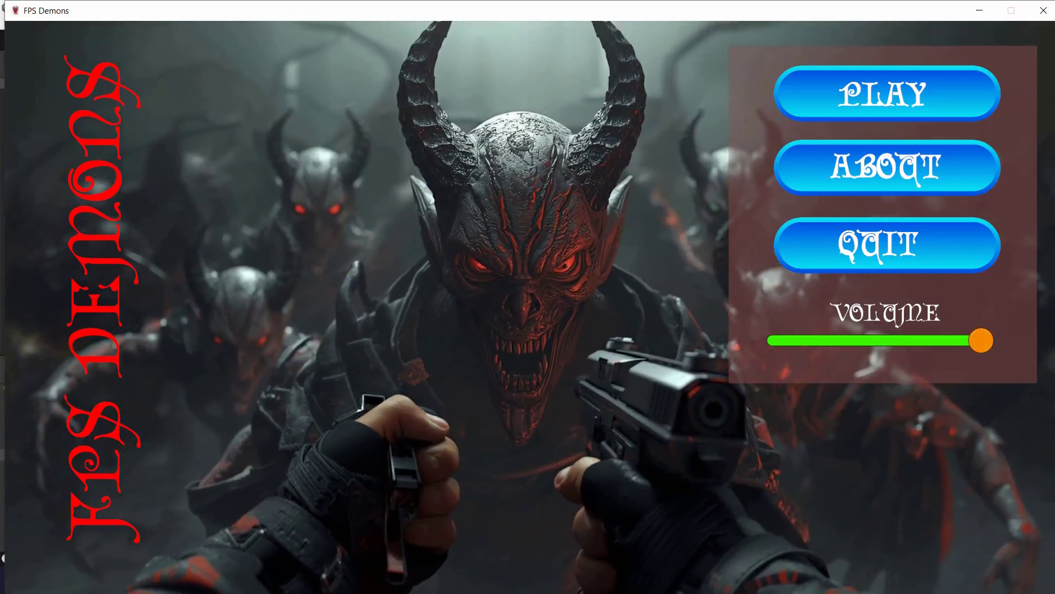
left_click_drag(981, 340, 874, 340)
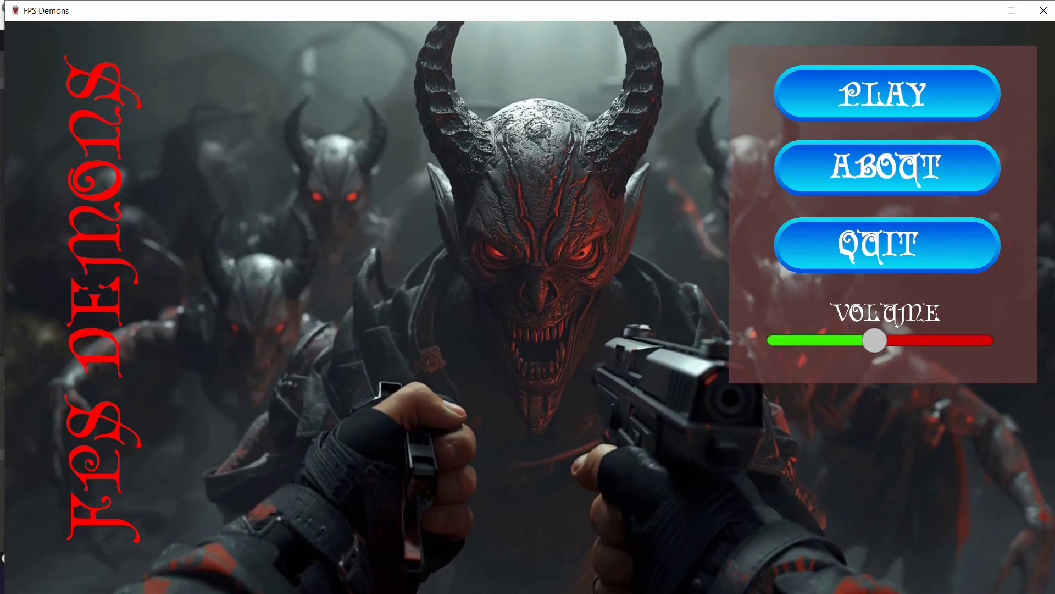
left_click(887, 168)
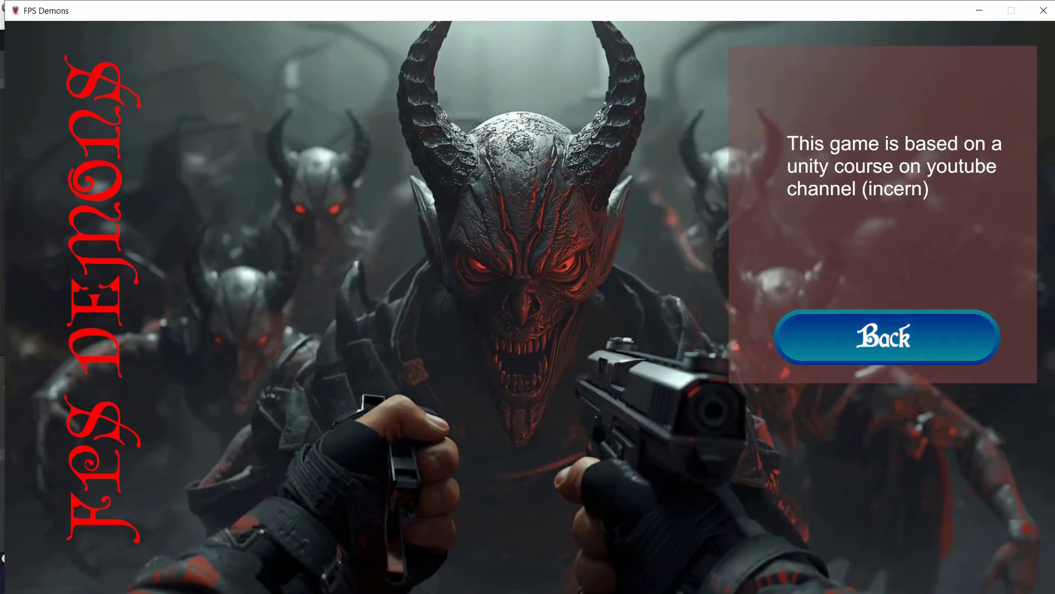
left_click(887, 337)
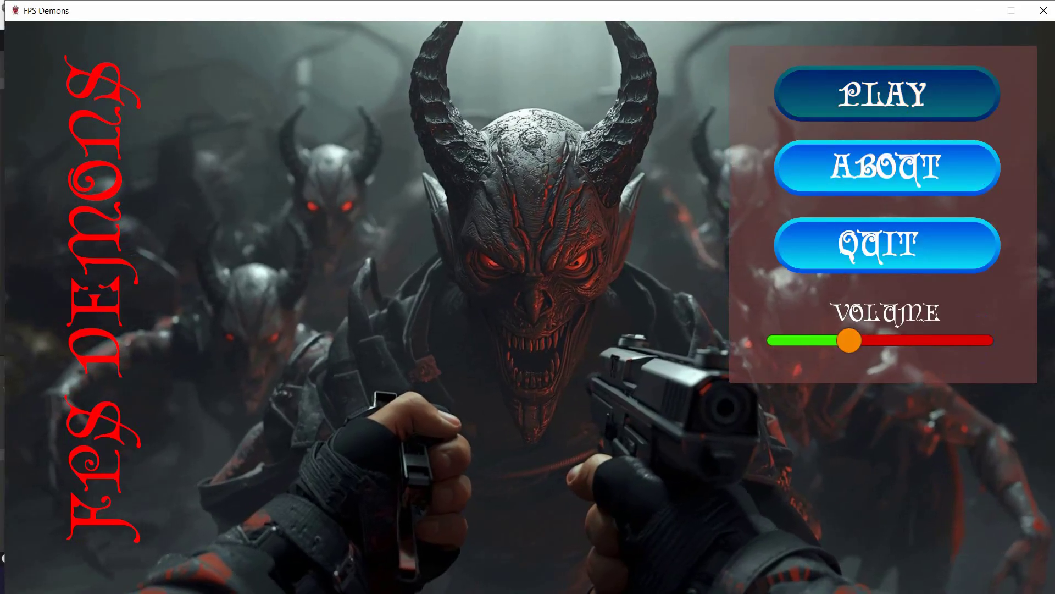
- Start playing the built game and test shooting at the demons and walking forward
left_click(888, 93)
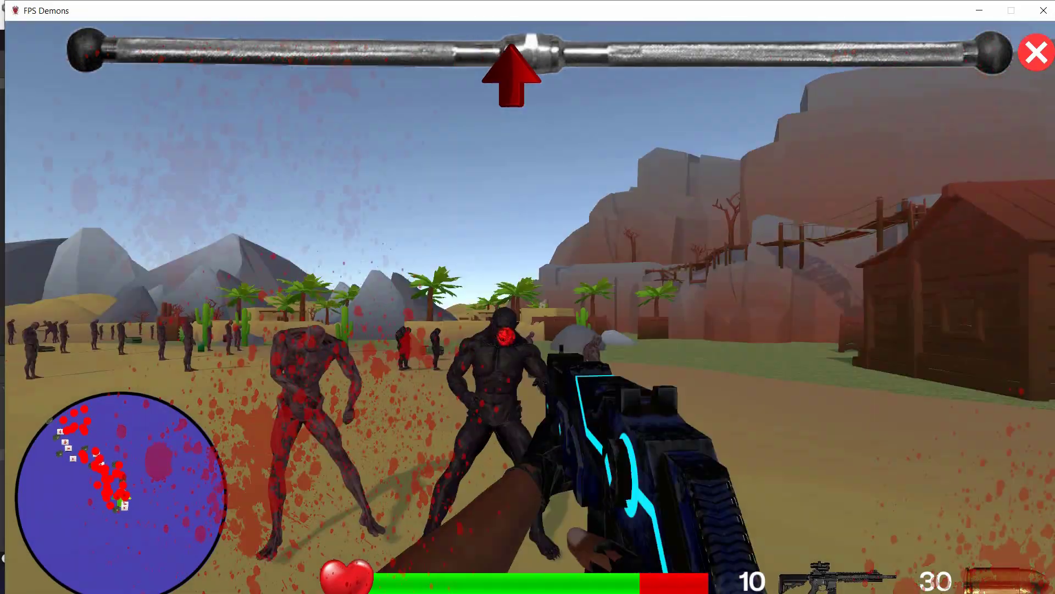
left_click(518, 319)
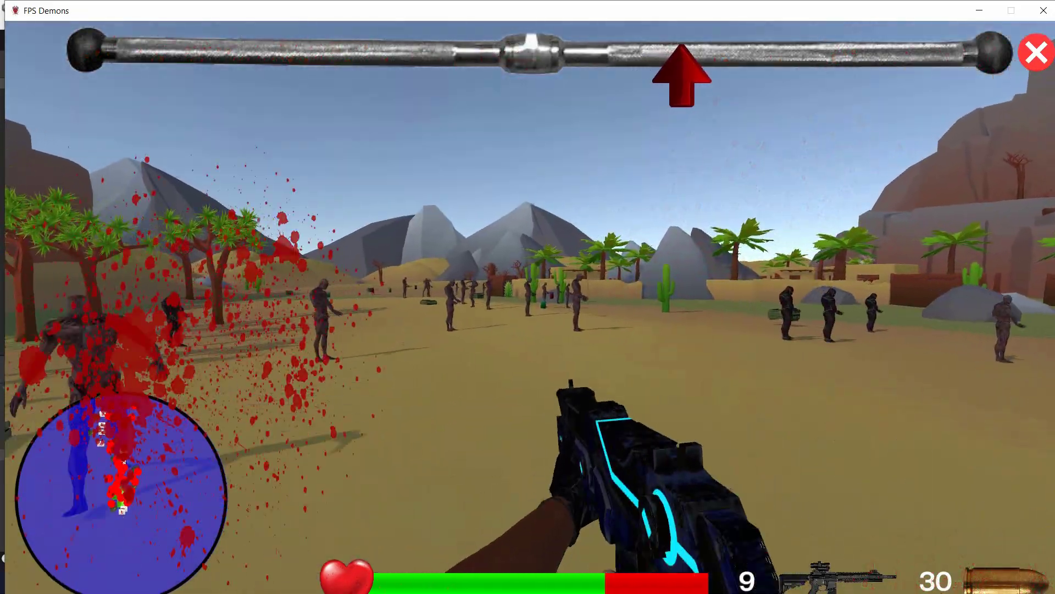
key("w")
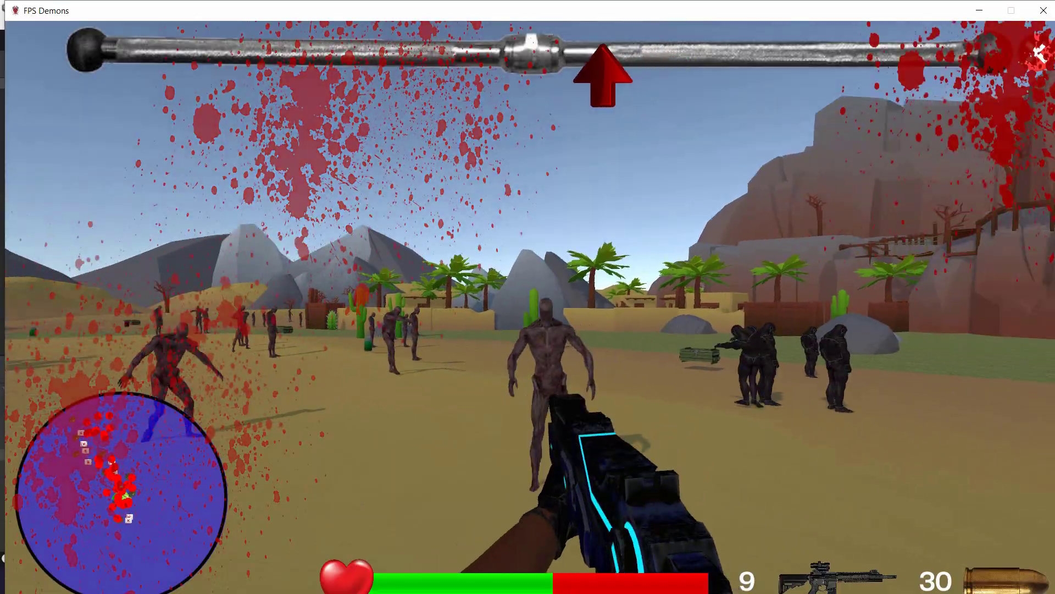
left_click(529, 308)
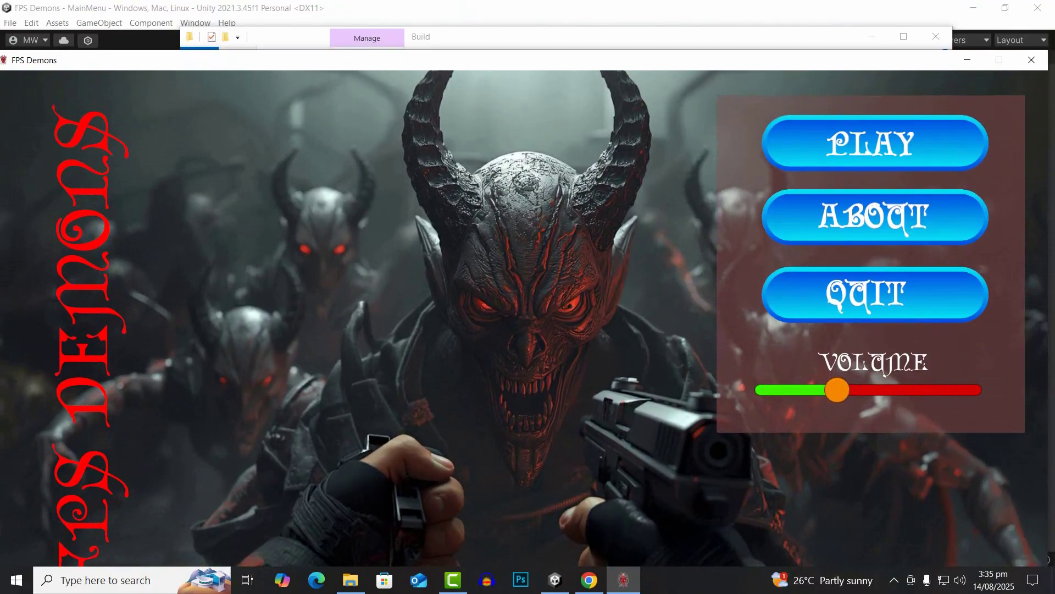
- Reposition the game window so the whole main menu fits on screen, and quit the game from its menu
left_click_drag(528, 60, 465, 61)
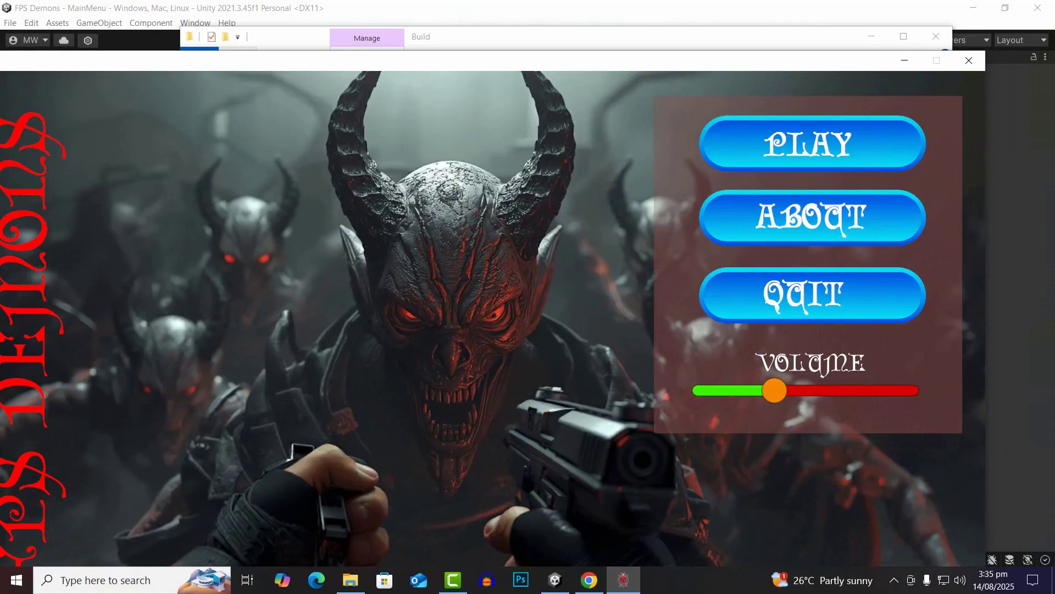
left_click_drag(465, 66, 518, 29)
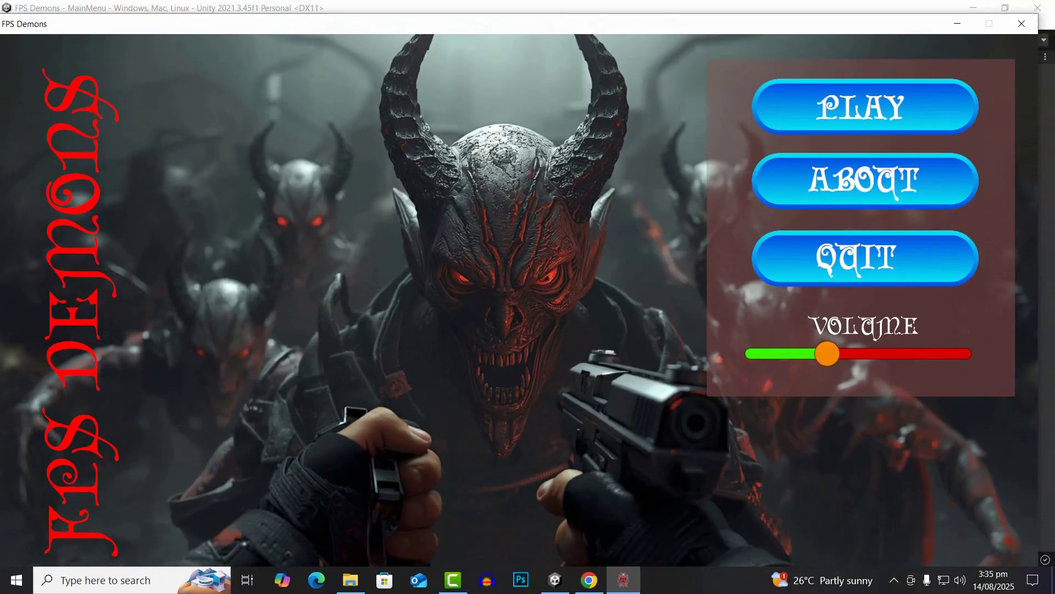
left_click_drag(769, 24, 779, 6)
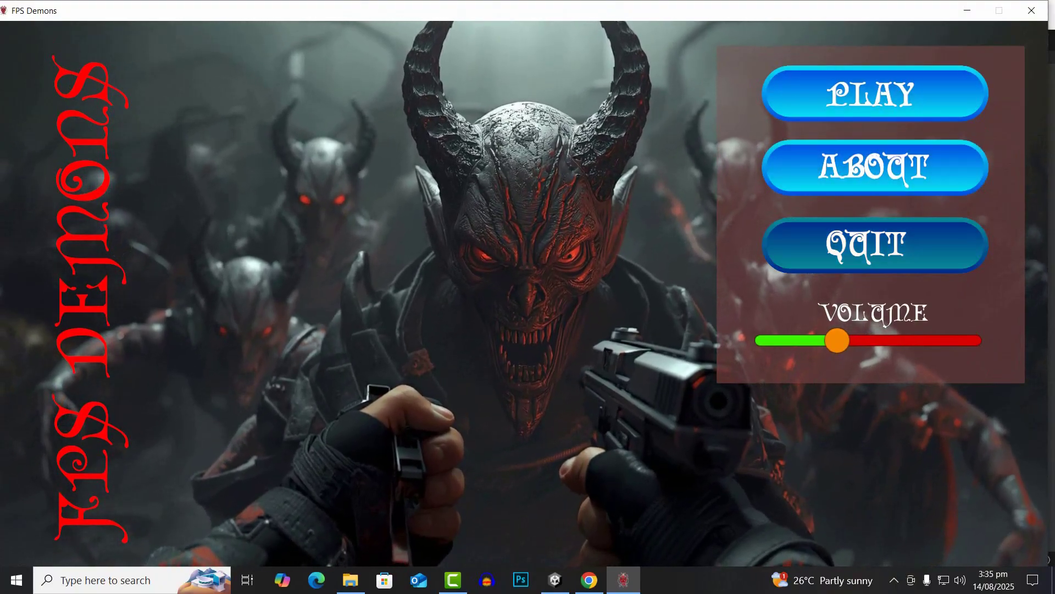
left_click(875, 246)
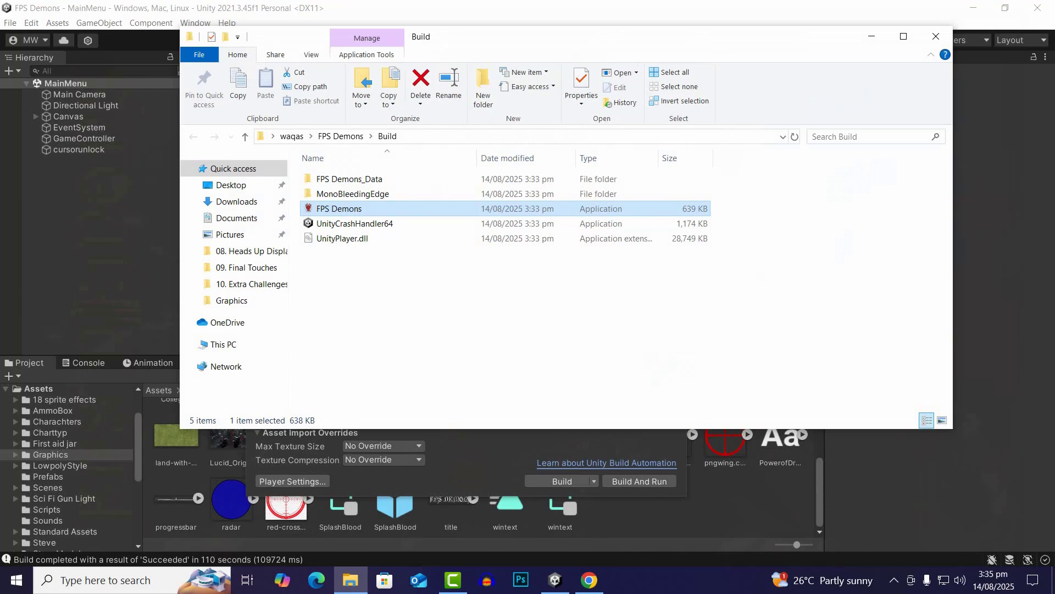